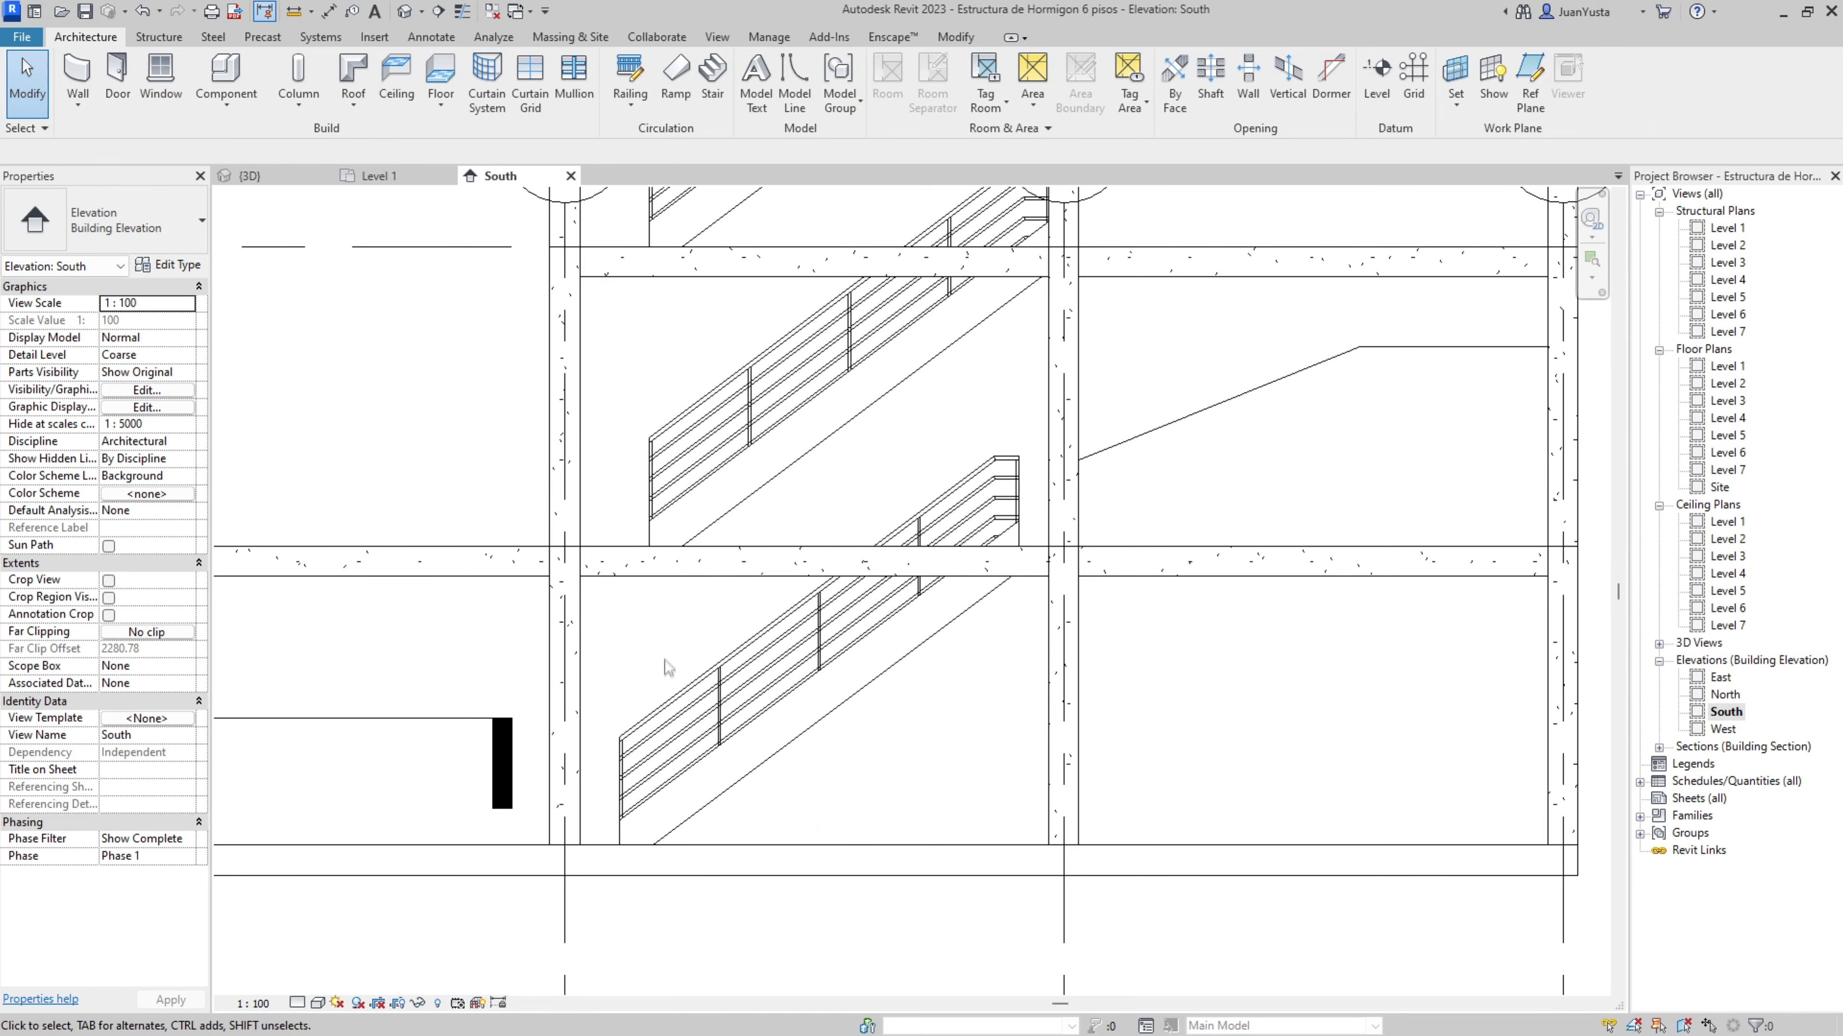
Select the multistory stair in the South elevation, then Tab-select the individual stair in 3D.
{"action": "left_click", "coordinate": [584, 541]}
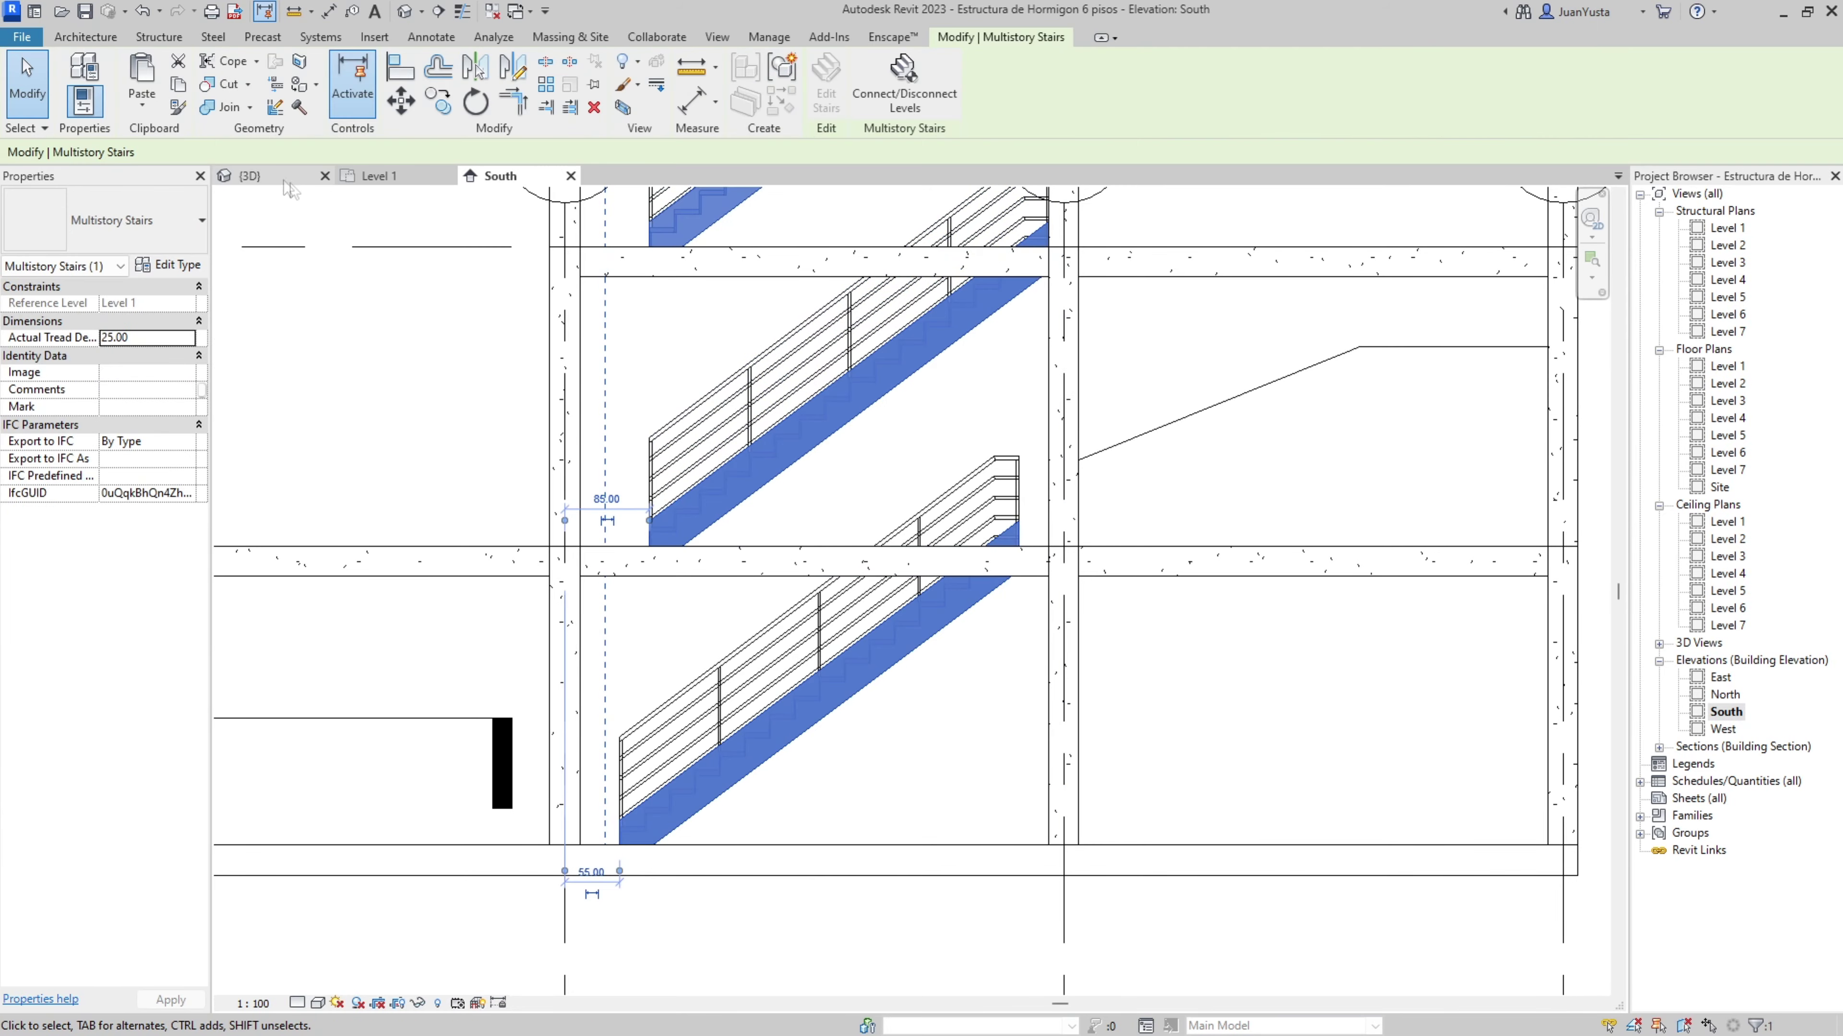
{"action": "left_click", "coordinate": [250, 176]}
{"action": "scroll", "coordinate": [914, 580], "scroll_direction": "down", "scroll_amount": 5}
{"action": "mouse_move", "coordinate": [943, 580]}
{"action": "middle_mouse_down", "text": "shift"}
{"action": "mouse_move", "coordinate": [1277, 565]}
{"action": "mouse_move", "coordinate": [920, 639]}
{"action": "middle_mouse_up", "text": "shift"}
{"action": "scroll", "coordinate": [977, 637], "scroll_direction": "up", "scroll_amount": 4}
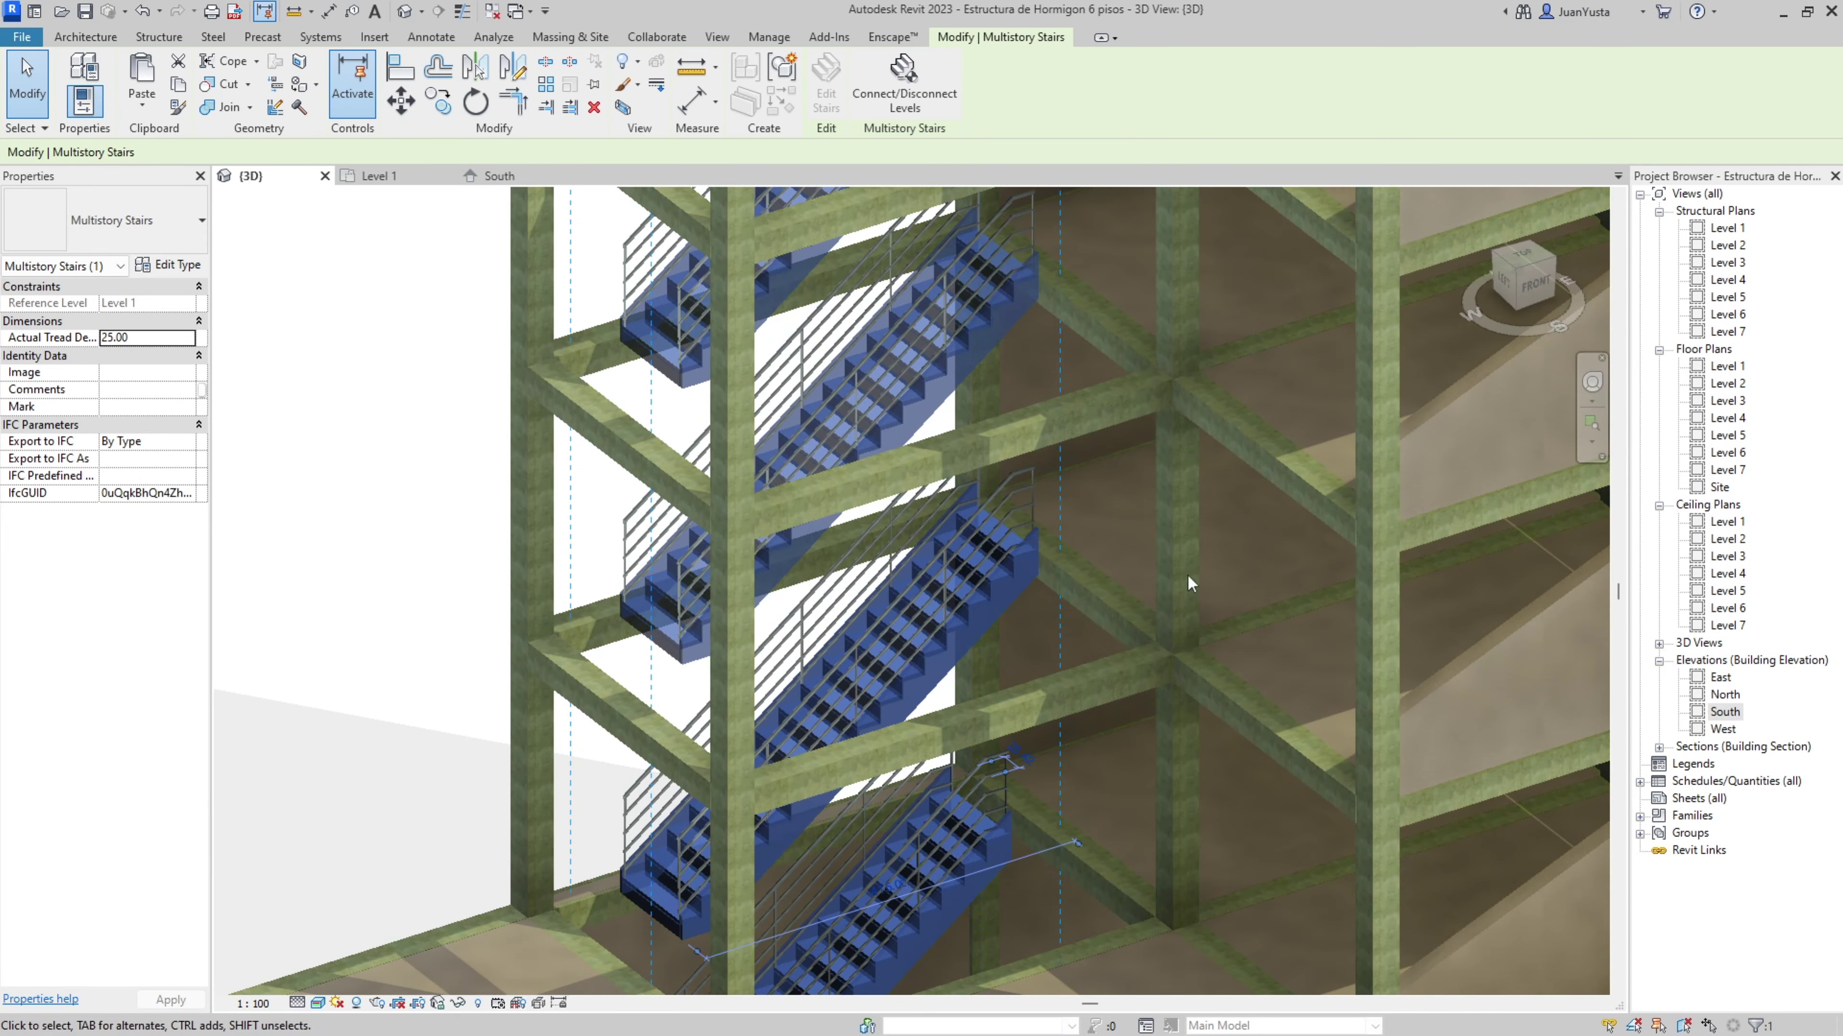
{"action": "left_click", "coordinate": [1009, 565]}
{"action": "key", "text": "Tab"}
{"action": "key", "text": "Tab"}
{"action": "left_click", "coordinate": [1009, 565]}
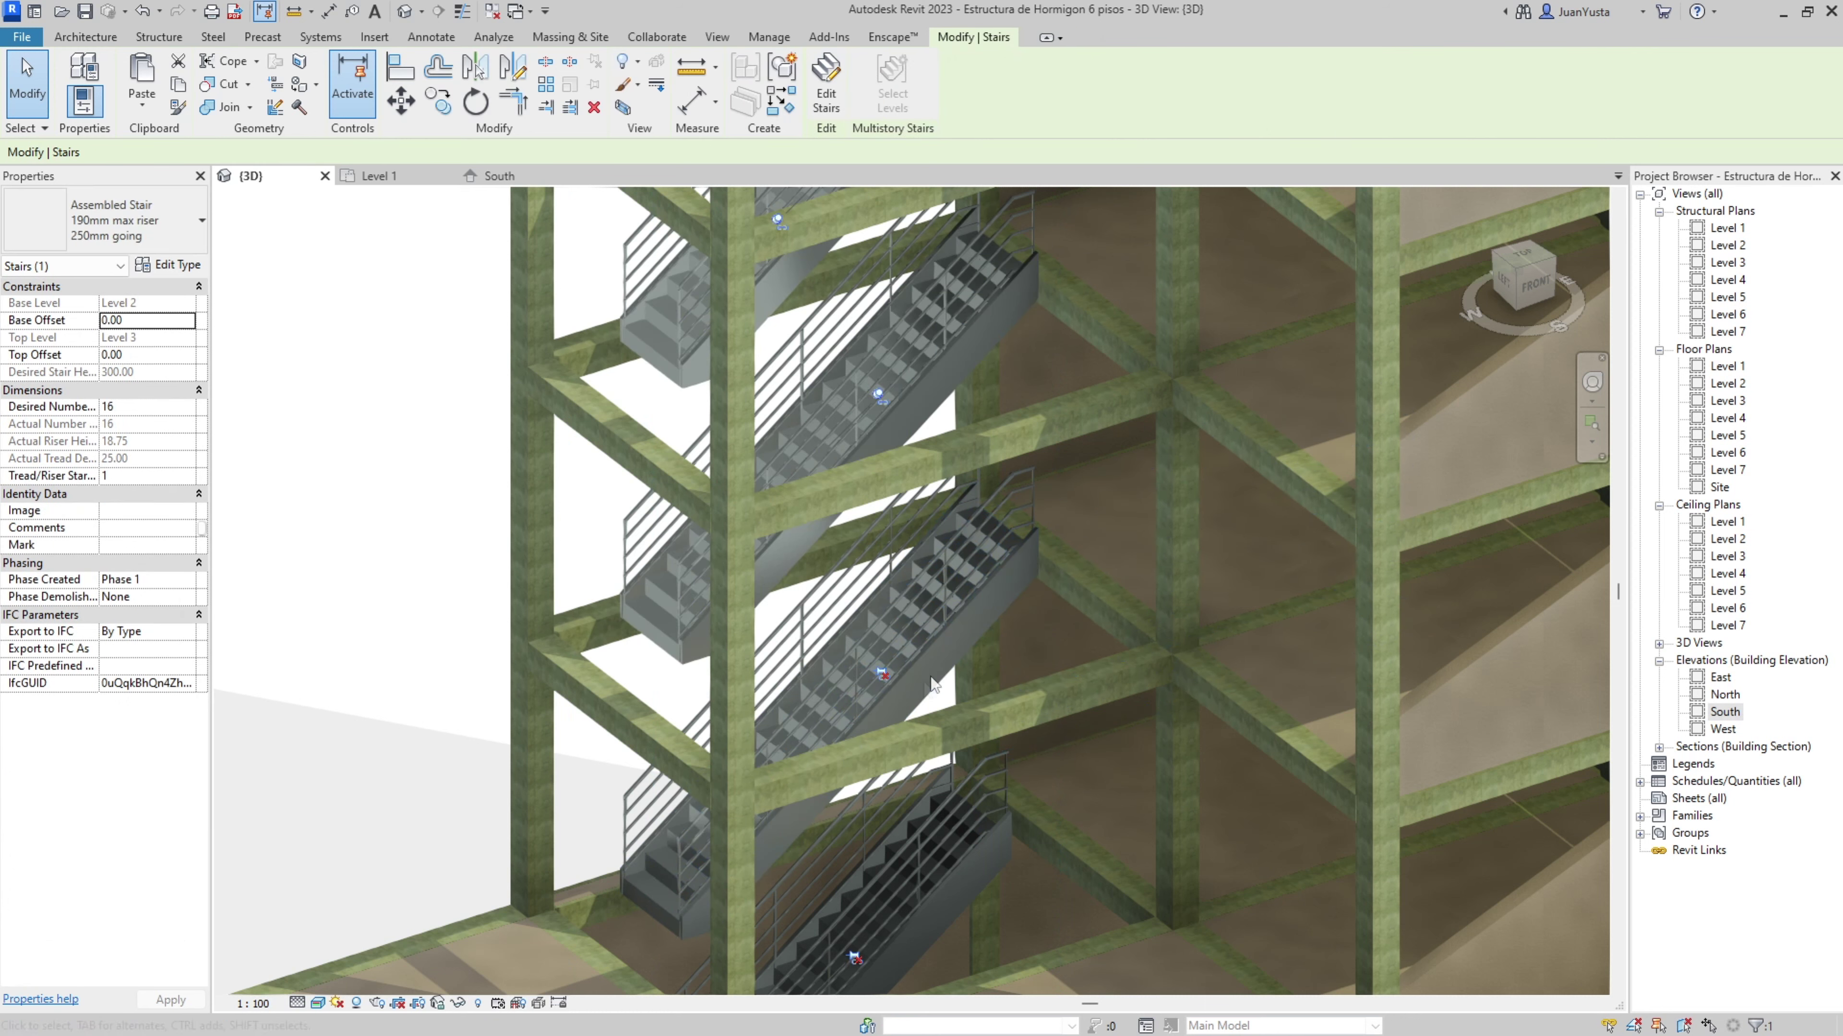
Clear the stair selection and open the Level 1 floor plan.
{"action": "scroll", "coordinate": [880, 666], "scroll_direction": "down", "scroll_amount": 5}
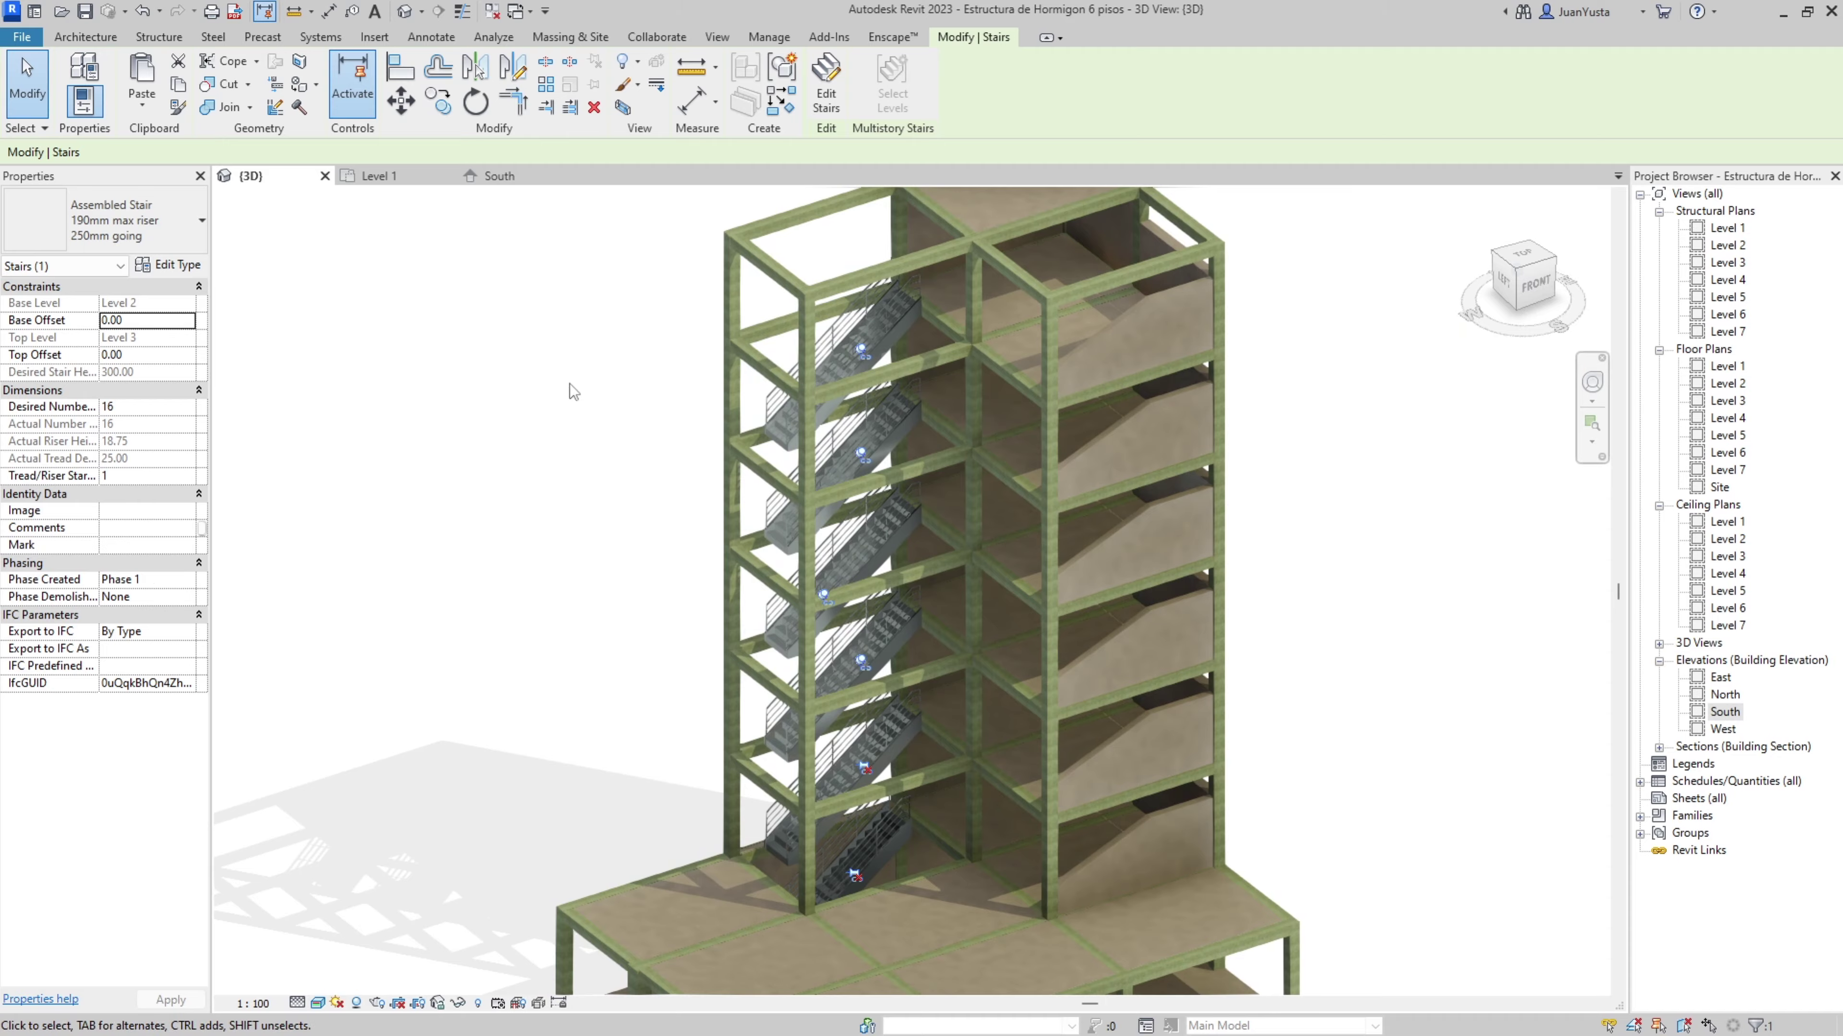
{"action": "left_click", "coordinate": [574, 392]}
{"action": "scroll", "coordinate": [920, 474], "scroll_direction": "up", "scroll_amount": 4}
{"action": "scroll", "coordinate": [920, 474], "scroll_direction": "up", "scroll_amount": 2}
{"action": "scroll", "coordinate": [858, 588], "scroll_direction": "down", "scroll_amount": 6}
{"action": "scroll", "coordinate": [897, 535], "scroll_direction": "up", "scroll_amount": 2}
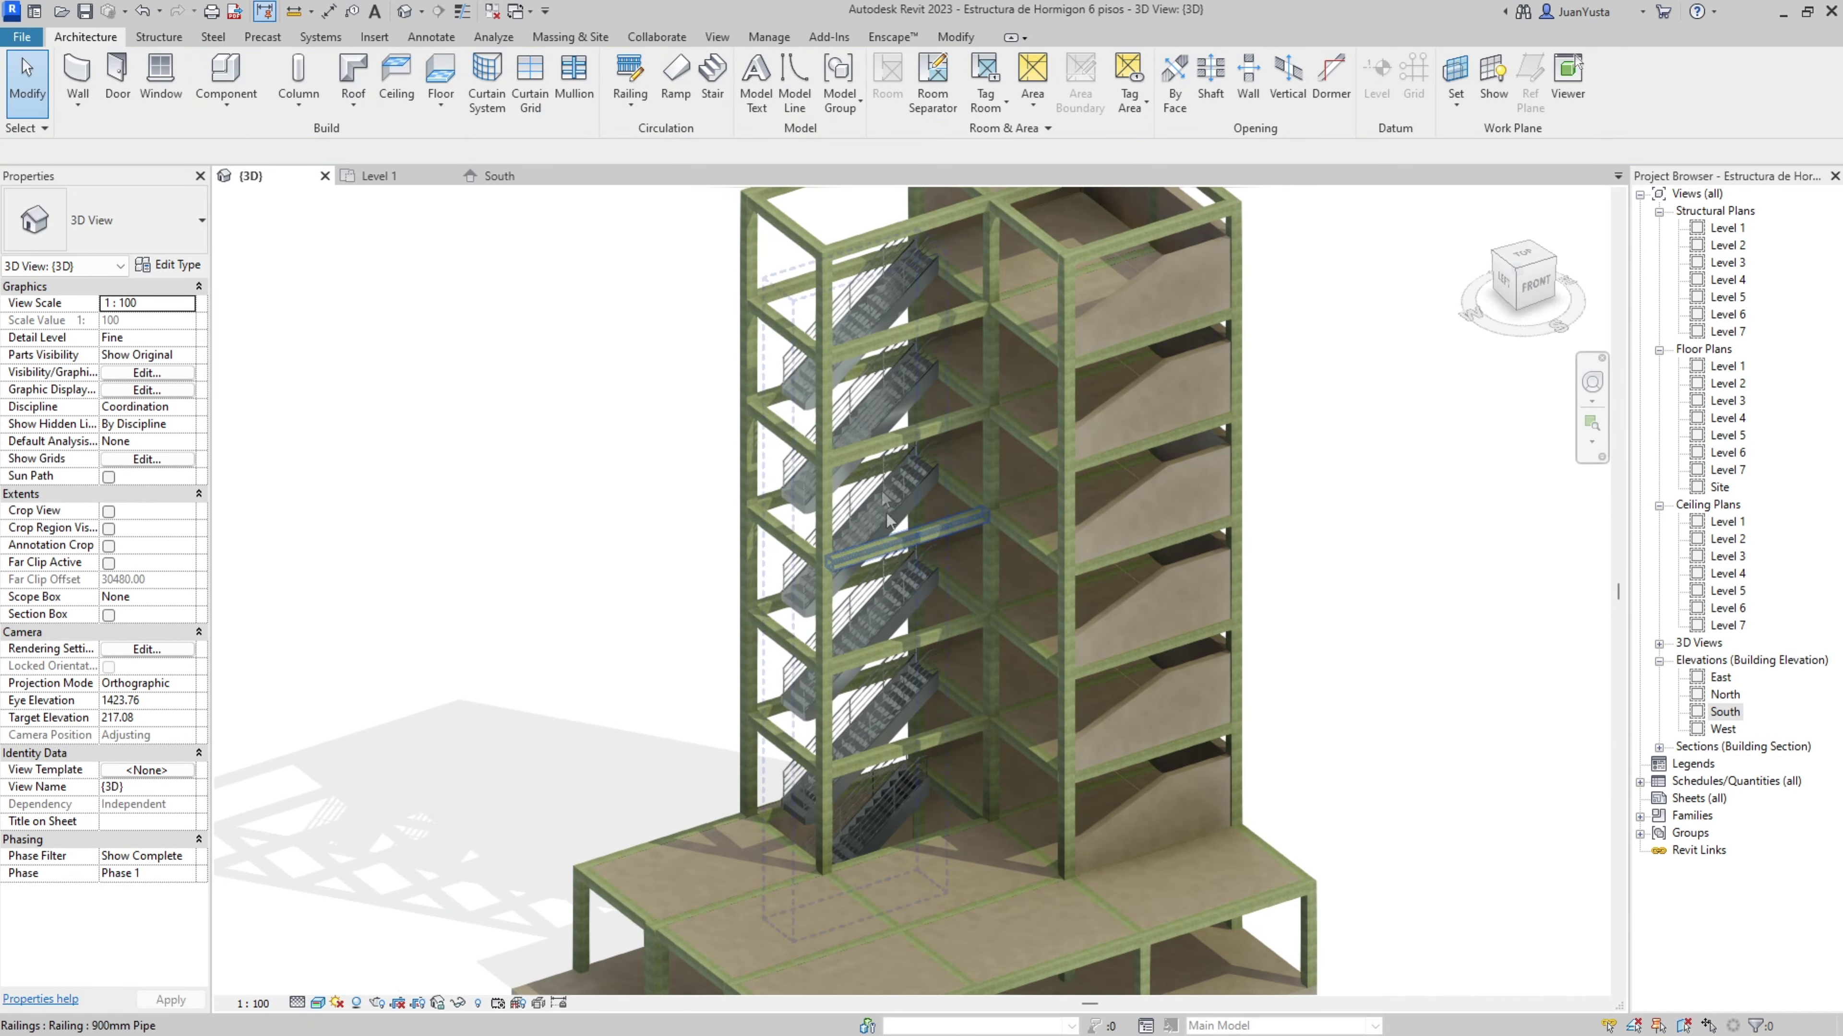
{"action": "scroll", "coordinate": [897, 536], "scroll_direction": "up", "scroll_amount": 2}
{"action": "scroll", "coordinate": [897, 515], "scroll_direction": "up", "scroll_amount": 1}
{"action": "scroll", "coordinate": [897, 501], "scroll_direction": "up", "scroll_amount": 1}
{"action": "scroll", "coordinate": [897, 489], "scroll_direction": "up", "scroll_amount": 1}
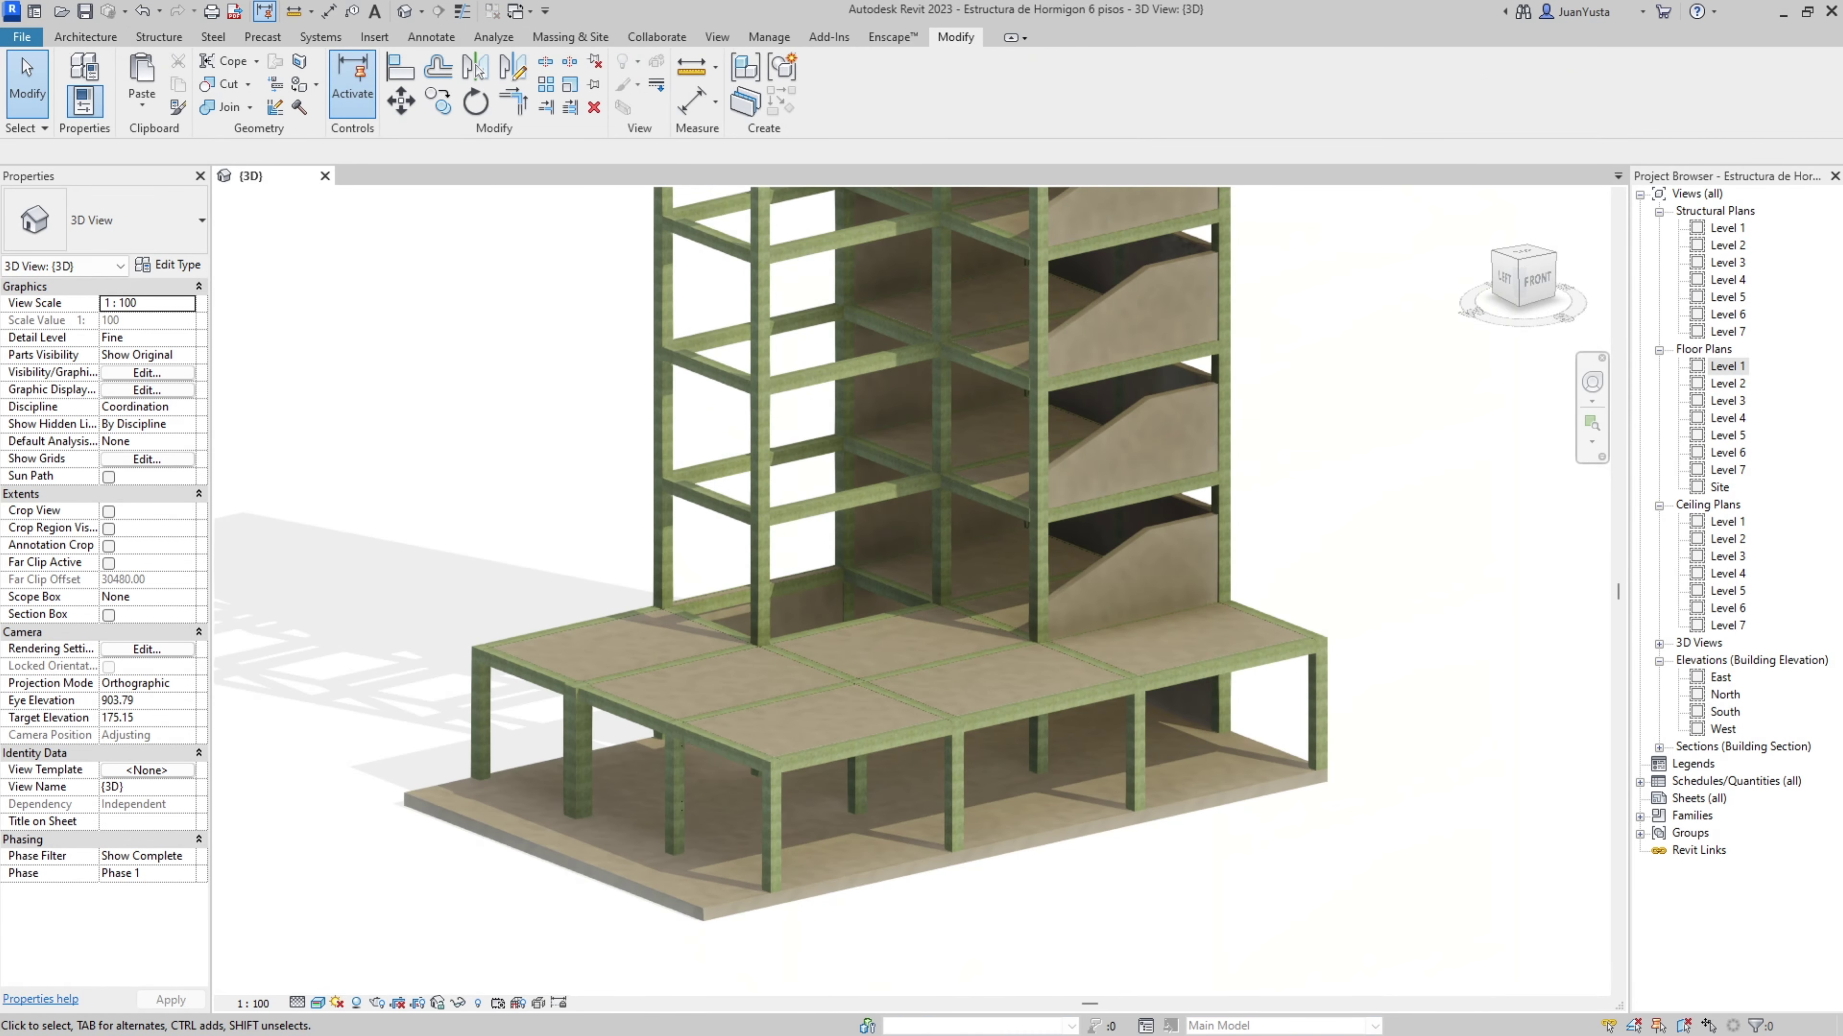
{"action": "double_click", "coordinate": [1731, 366]}
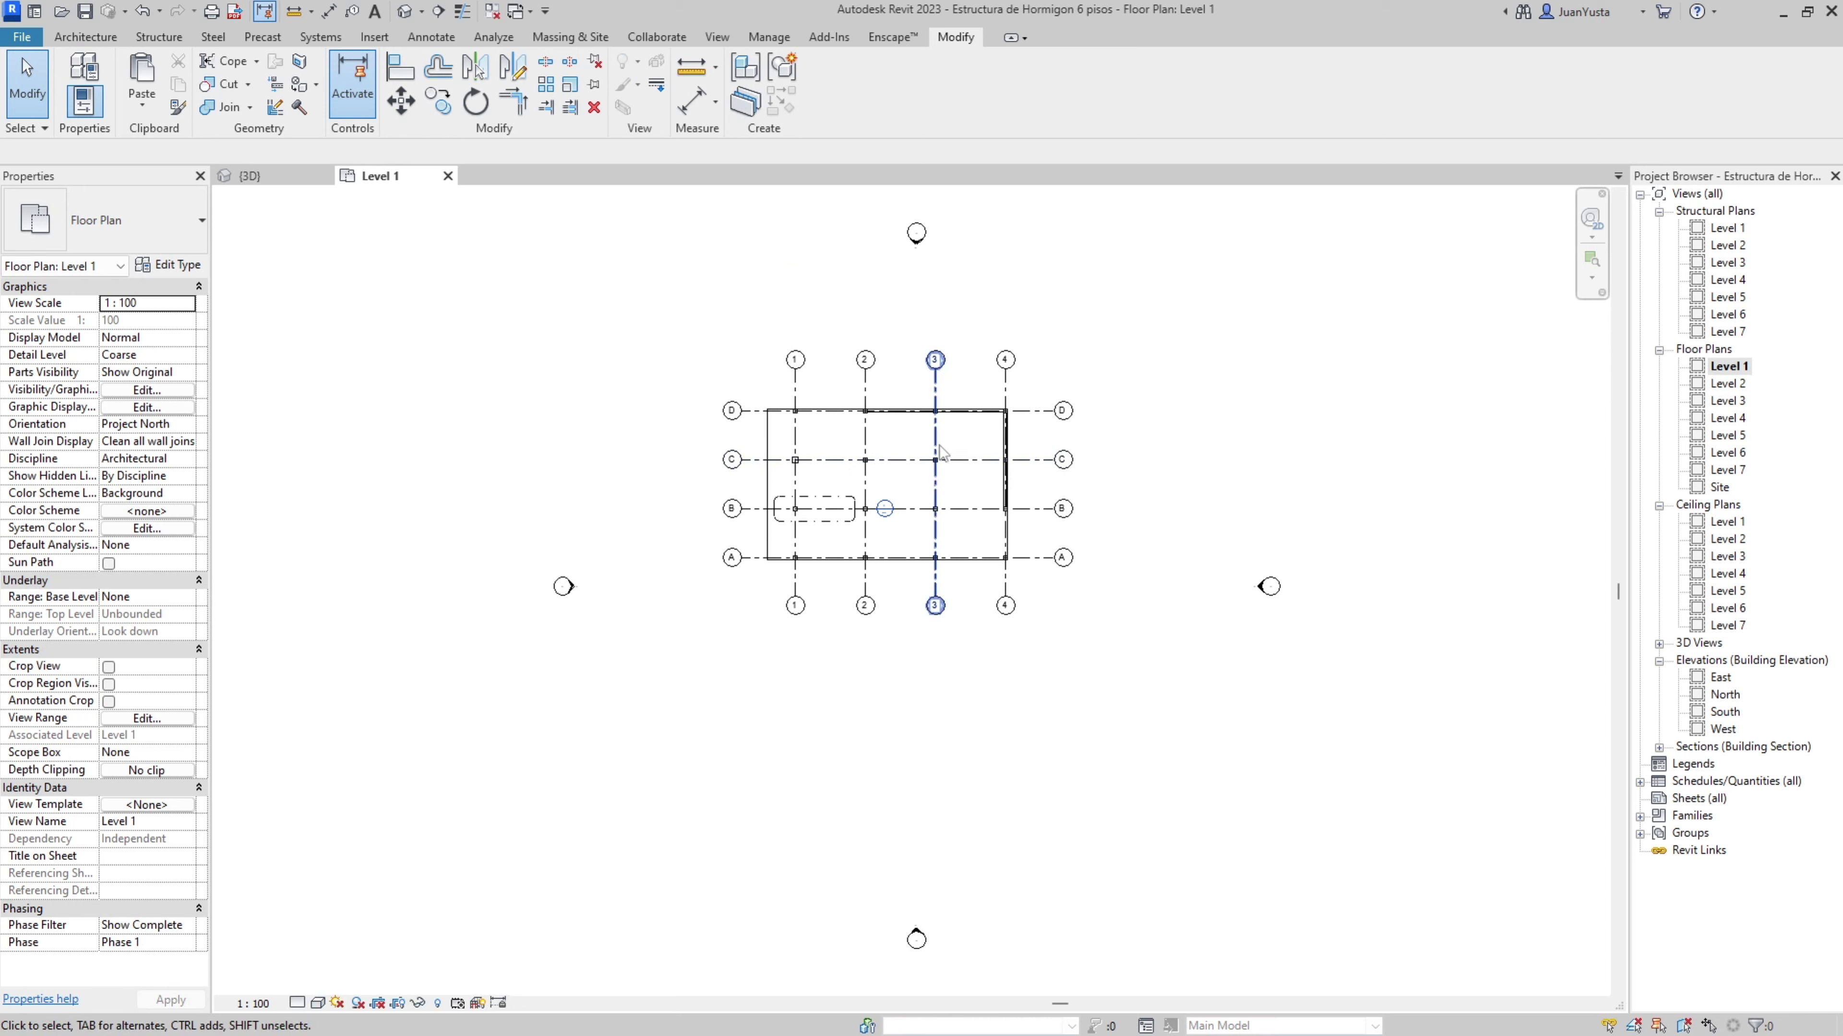
Start a new Architecture stair in Level 1, placing the run start near the top wall.
{"action": "scroll", "coordinate": [941, 454], "scroll_direction": "up", "scroll_amount": 3}
{"action": "scroll", "coordinate": [892, 436], "scroll_direction": "up", "scroll_amount": 3}
{"action": "scroll", "coordinate": [971, 426], "scroll_direction": "up", "scroll_amount": 1}
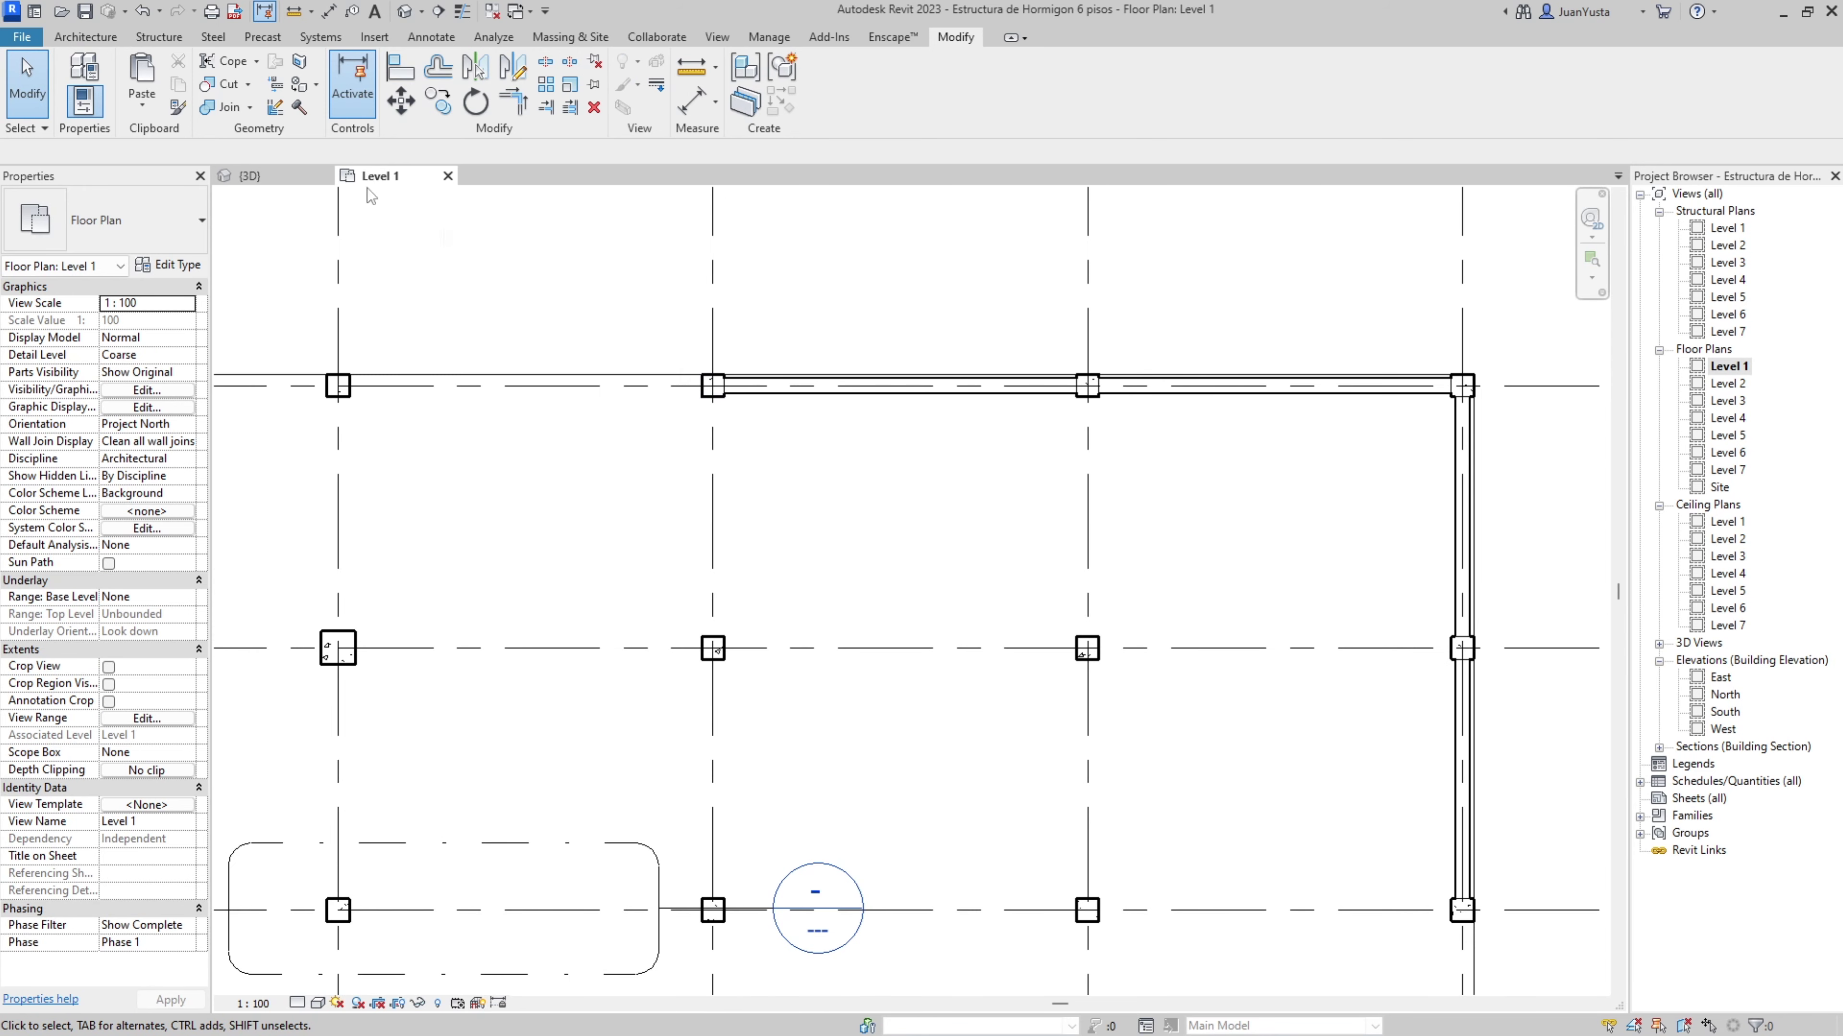
{"action": "left_click", "coordinate": [110, 45]}
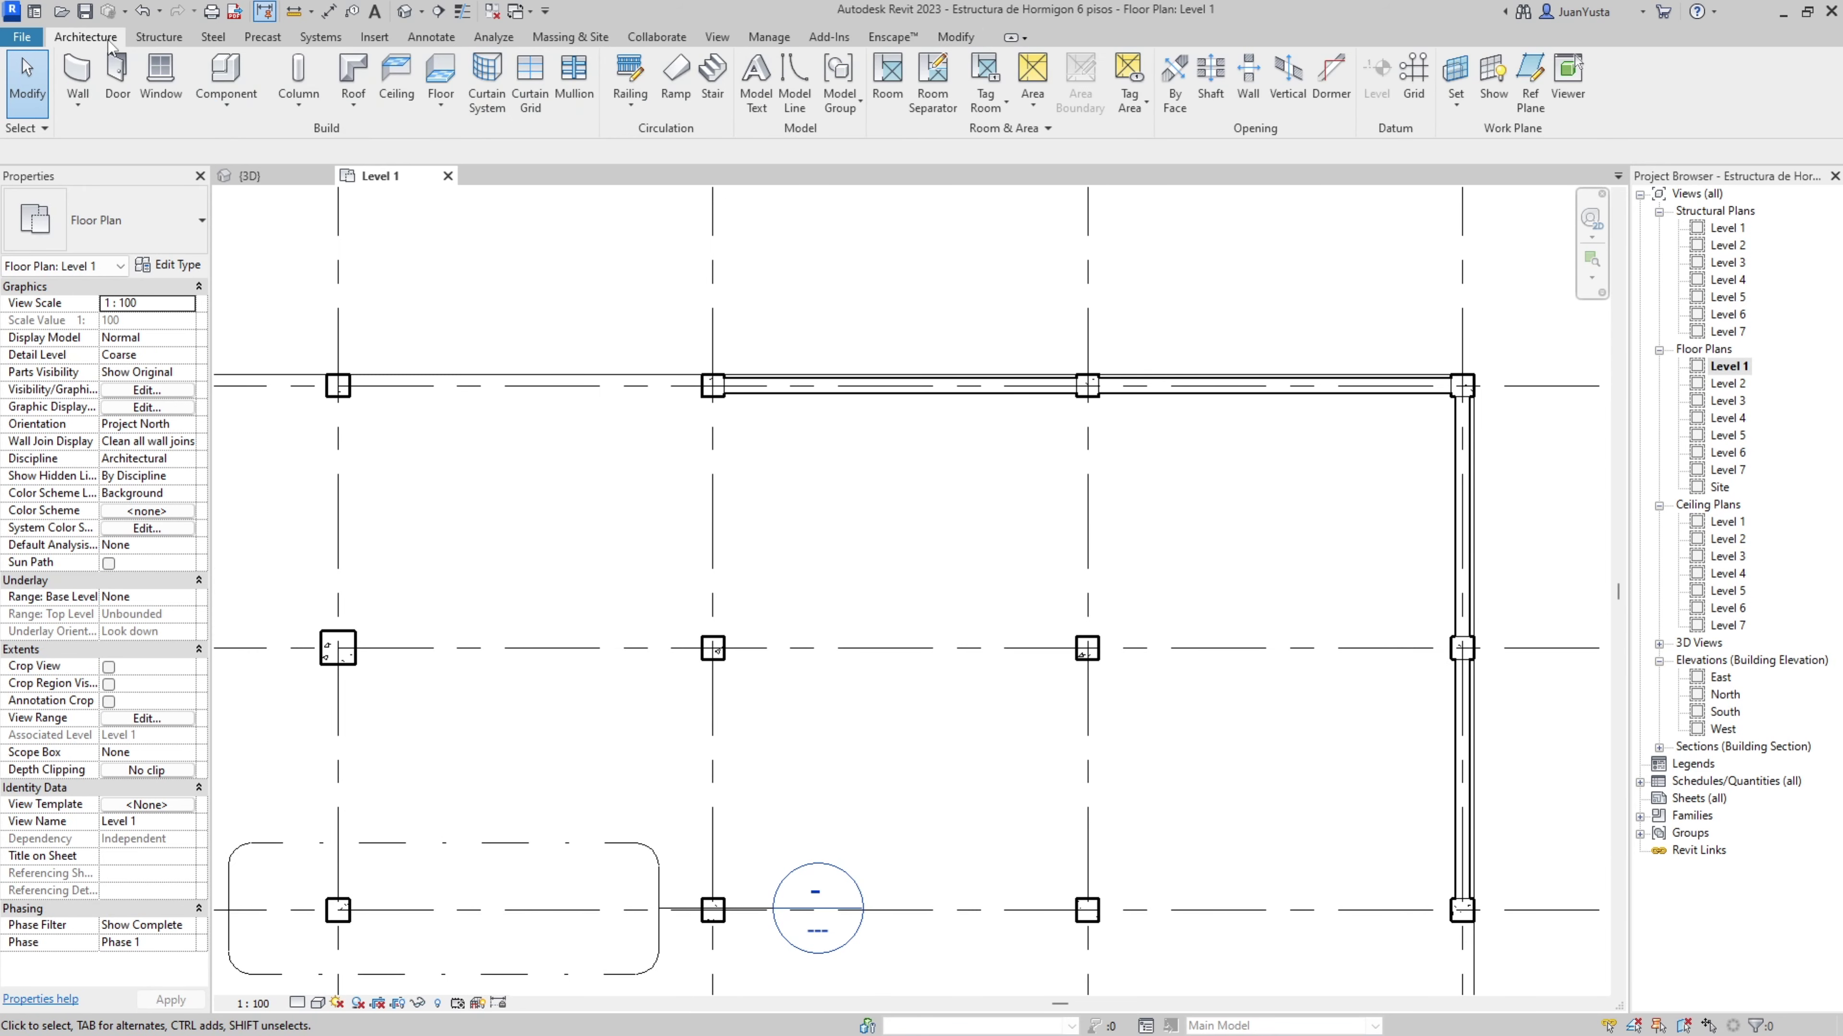
{"action": "left_click", "coordinate": [714, 113]}
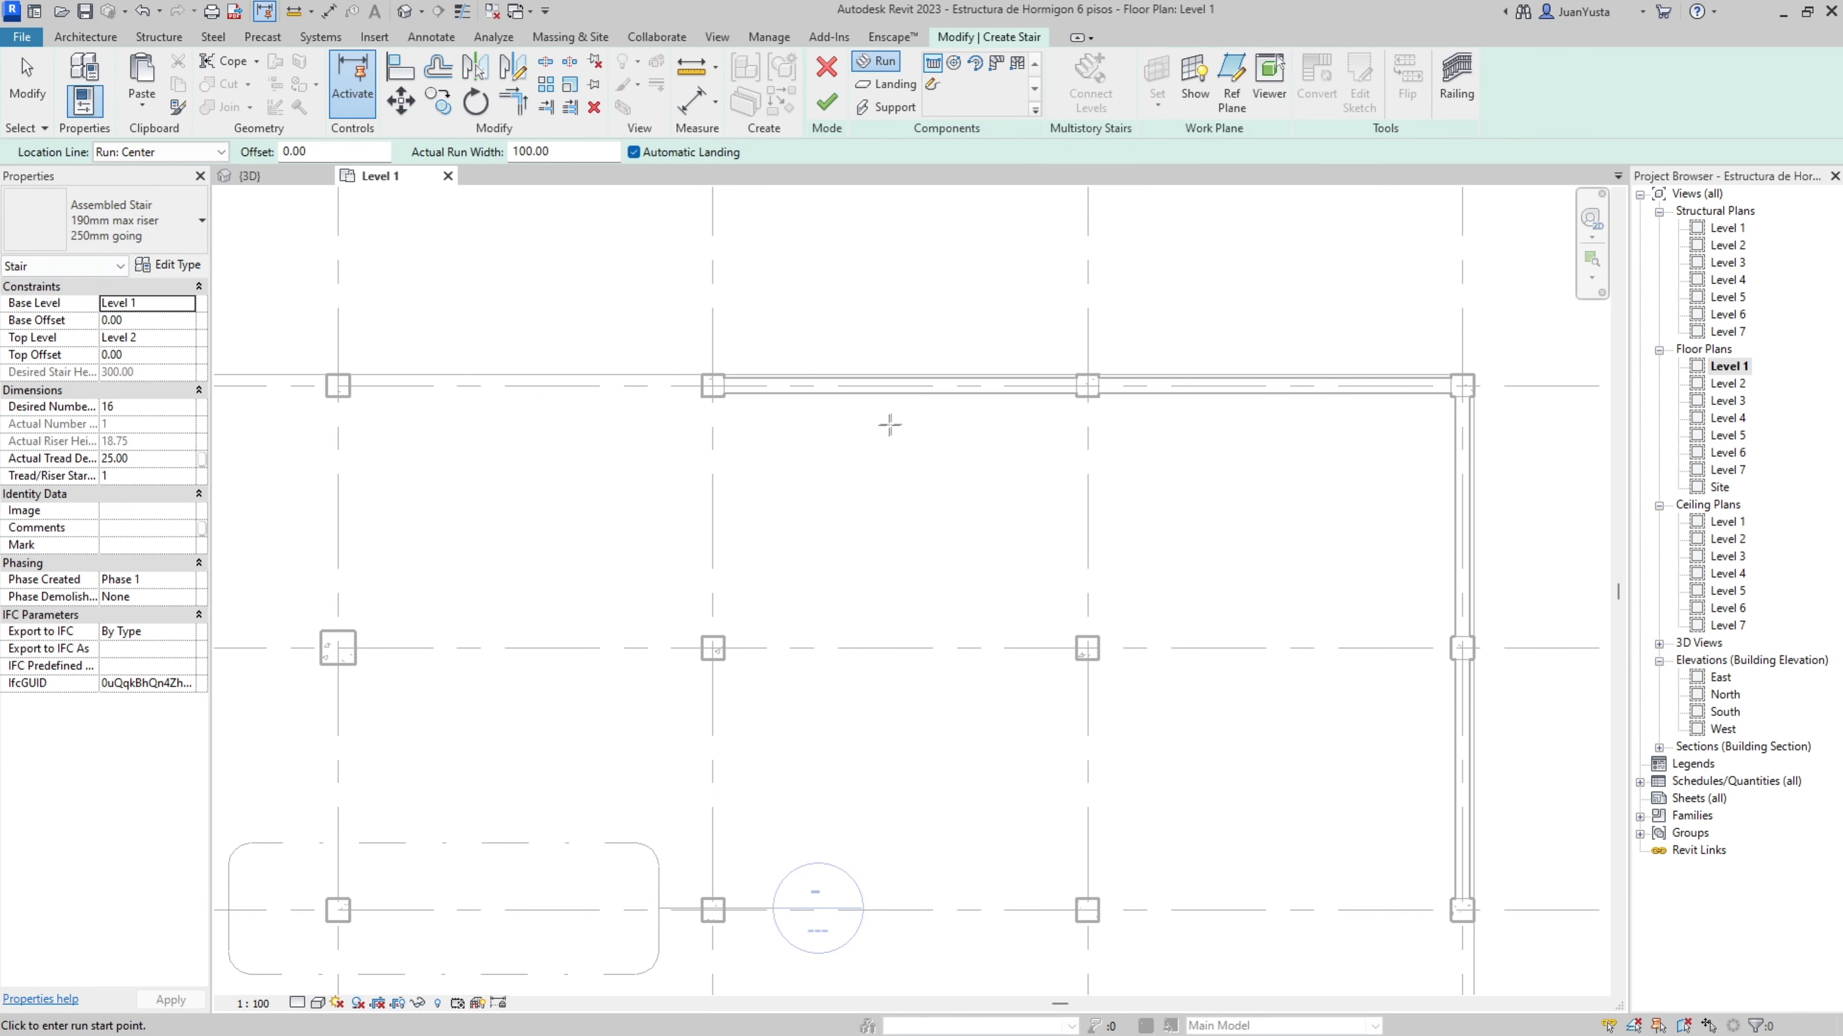
{"action": "left_click", "coordinate": [760, 442]}
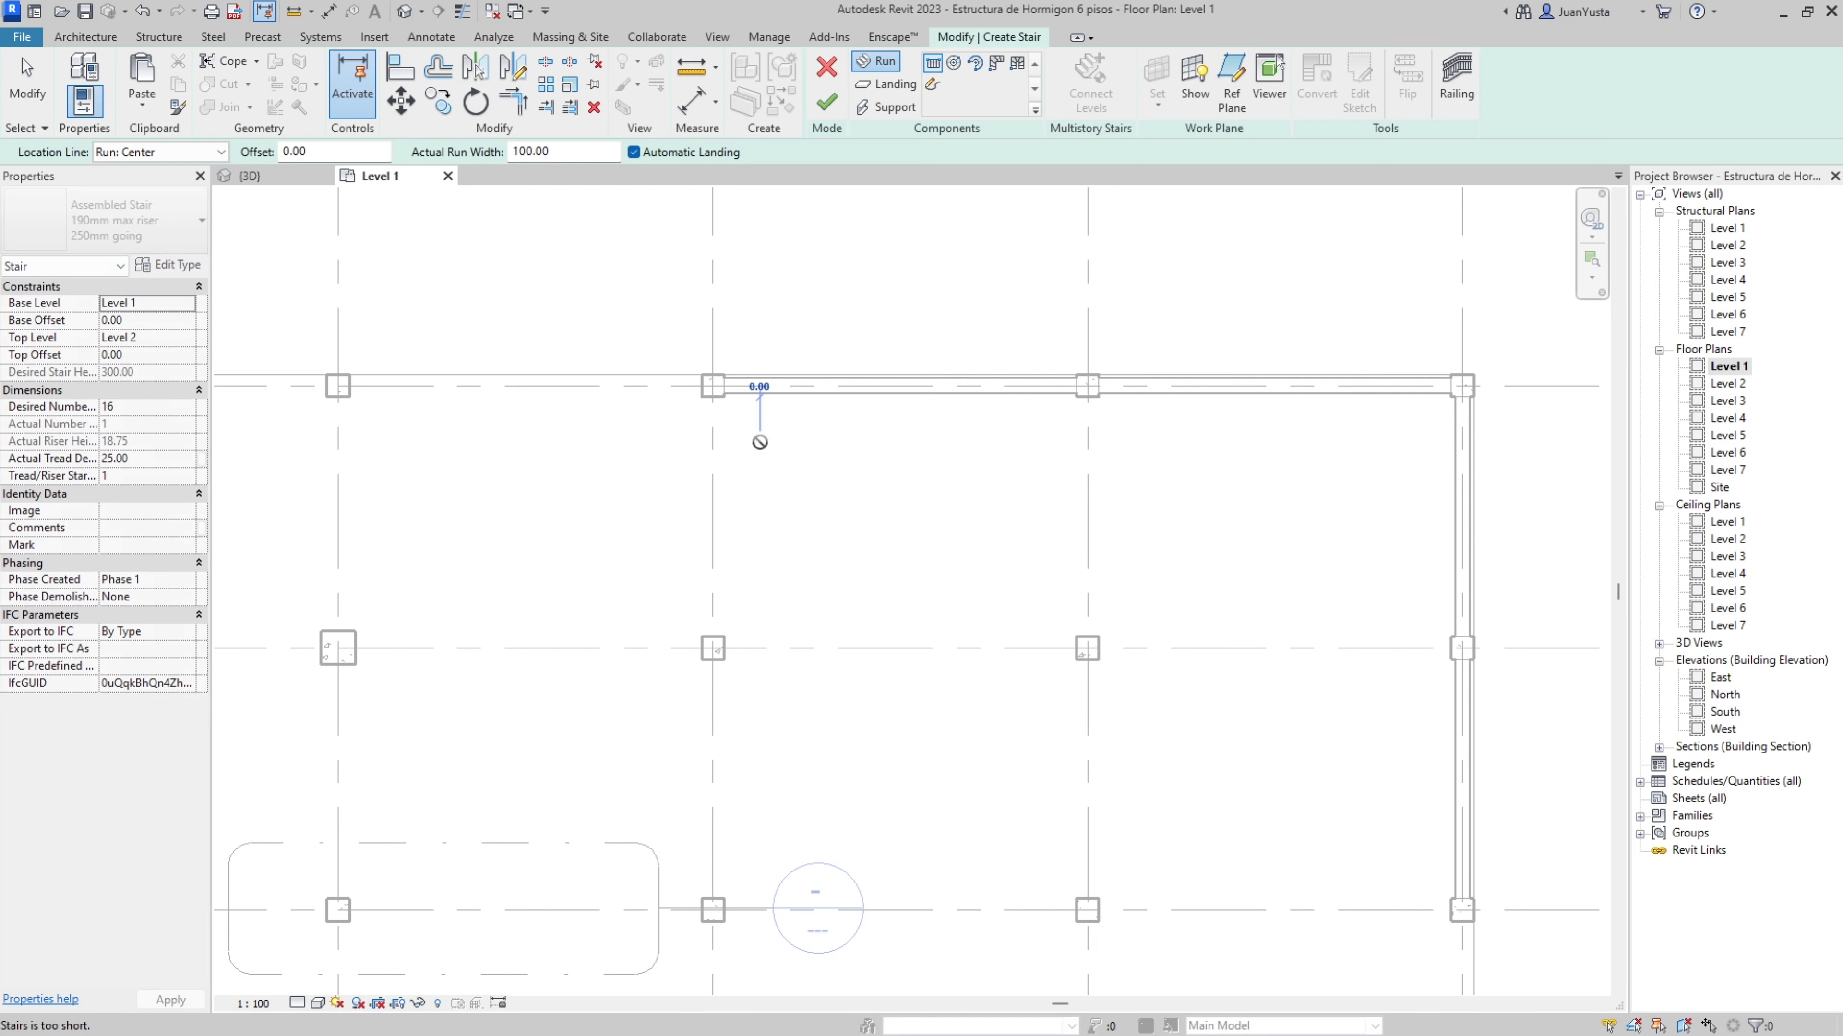
Place the run end point to complete a 16-riser flight.
{"action": "left_click", "coordinate": [1075, 442]}
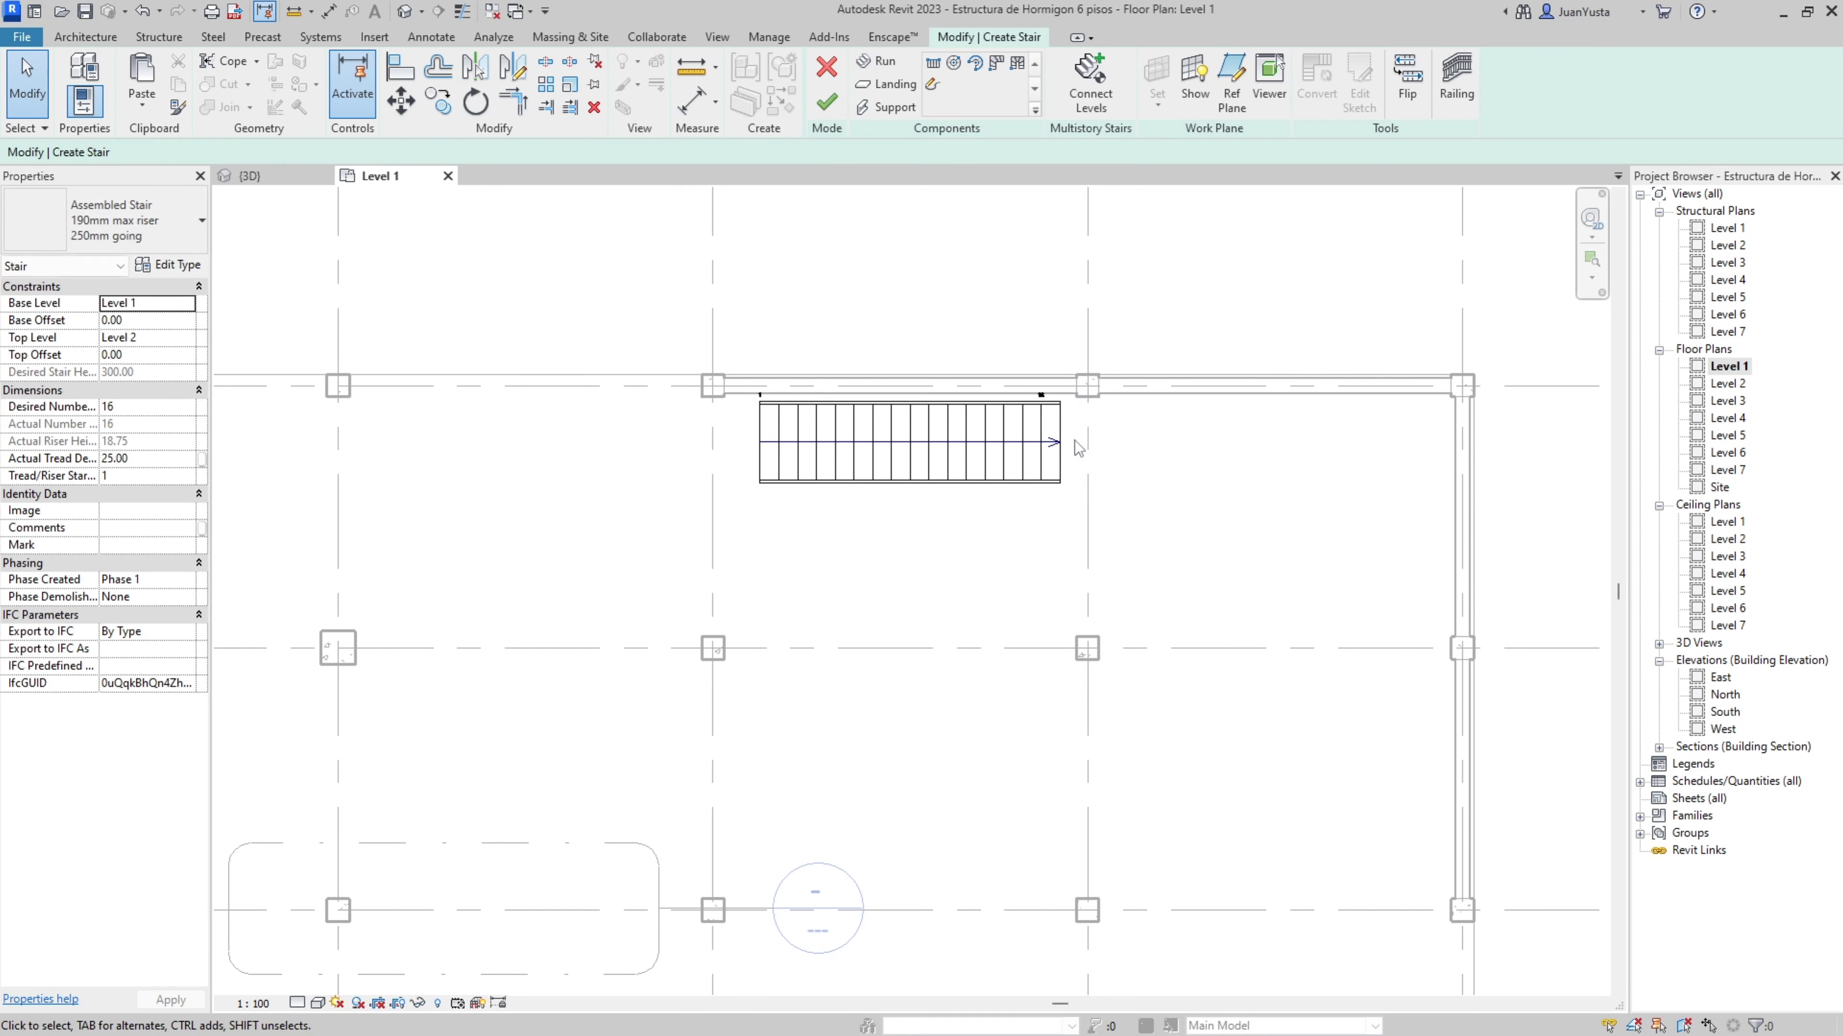
{"action": "scroll", "coordinate": [967, 528], "scroll_direction": "up", "scroll_amount": 2}
{"action": "scroll", "coordinate": [967, 527], "scroll_direction": "up", "scroll_amount": 2}
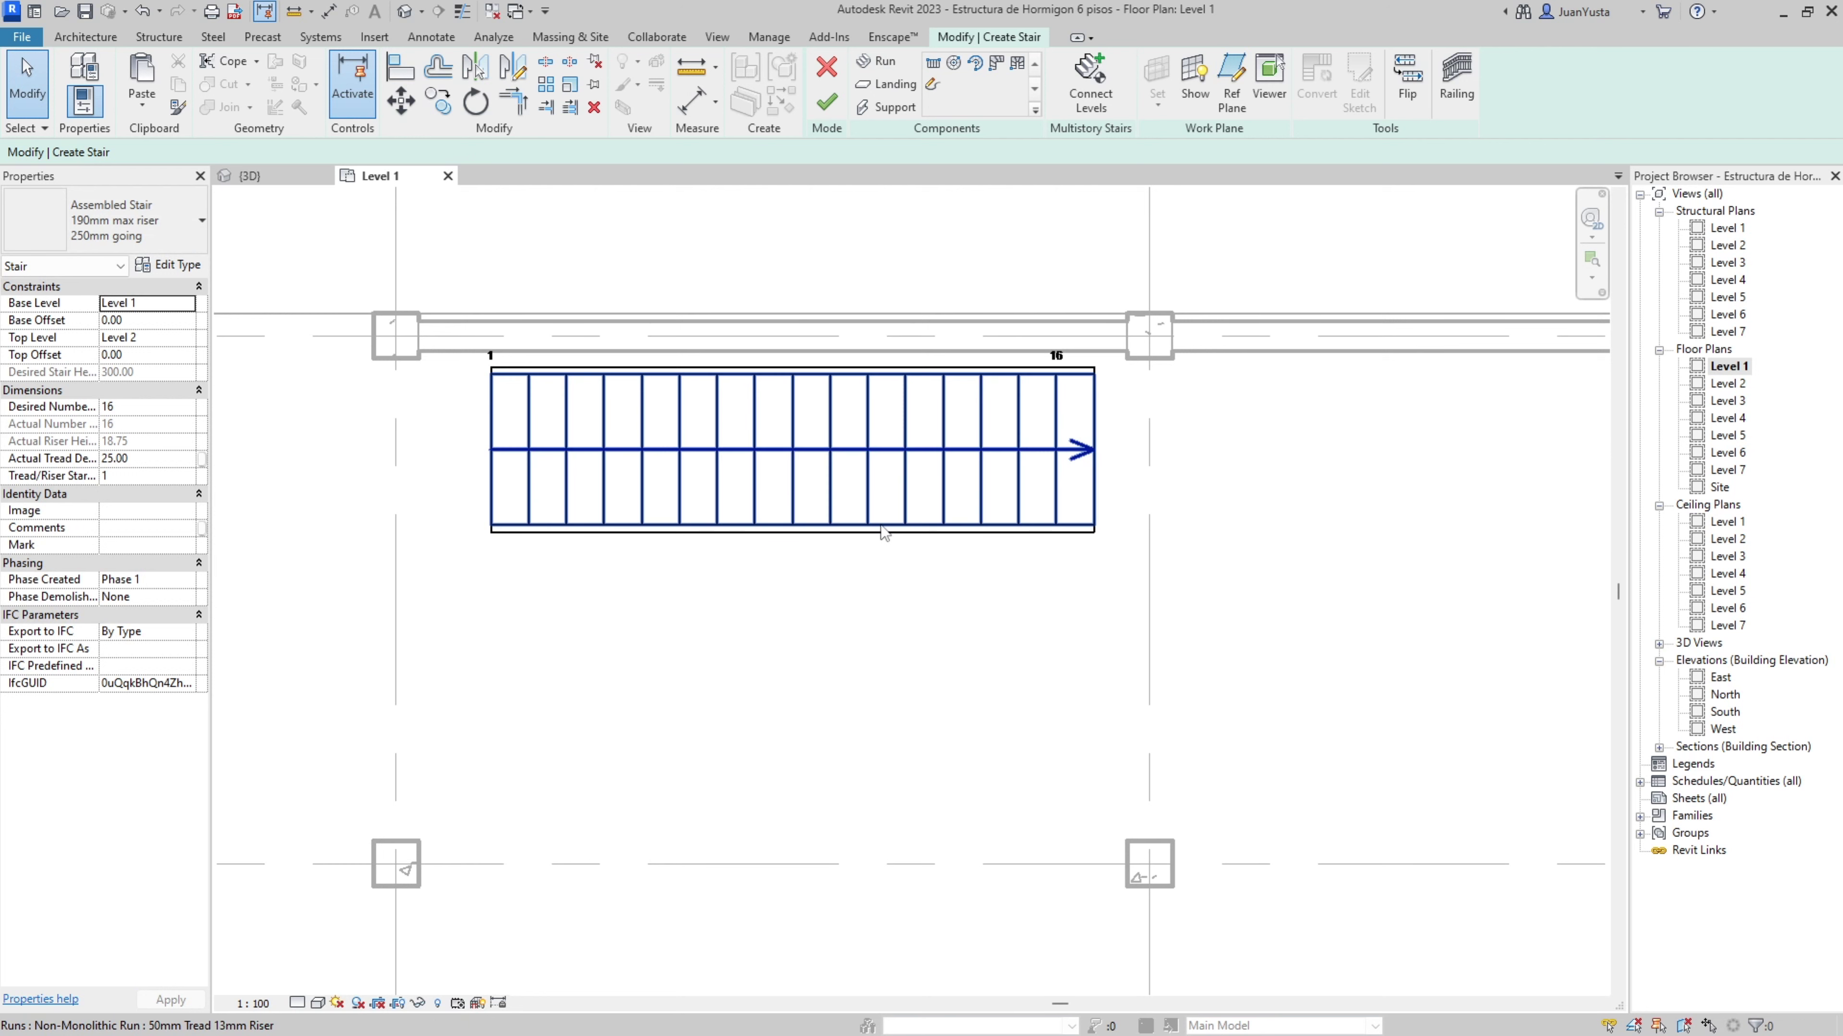
{"action": "middle_click_drag", "start_coordinate": [590, 573], "coordinate": [602, 594]}
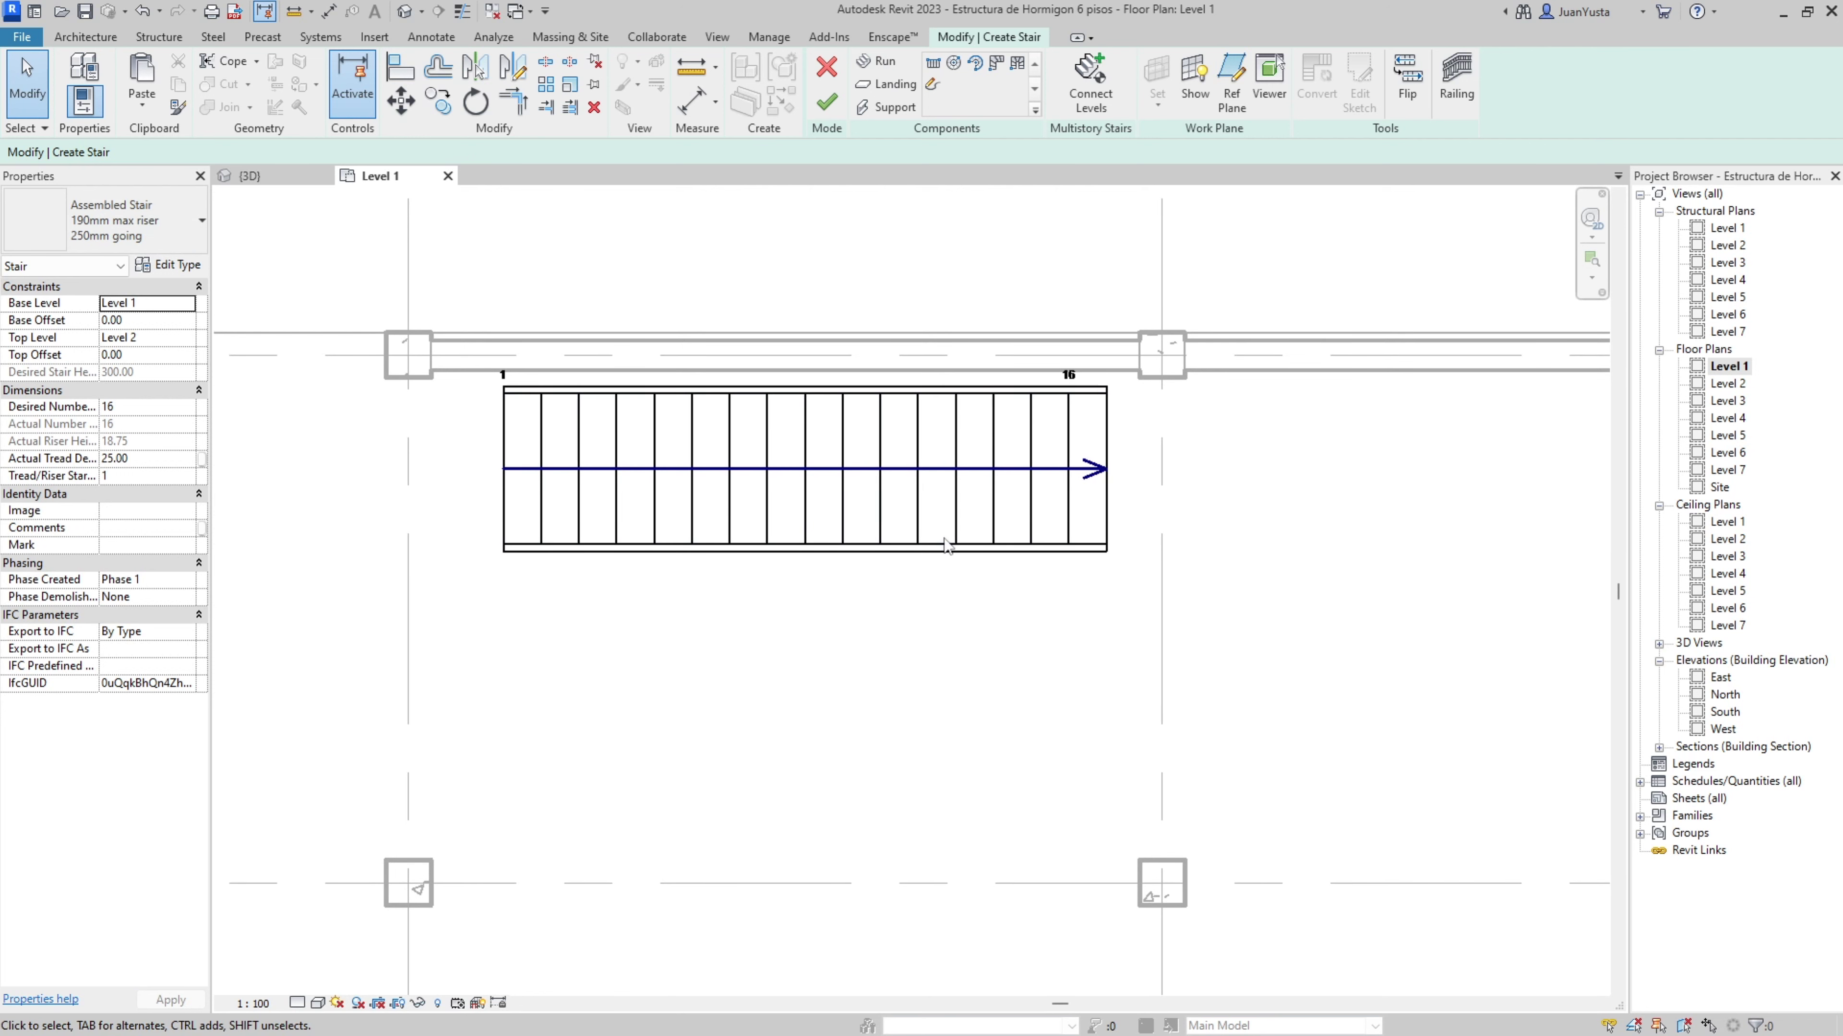
Align the run's end to the grid line, then check the stair in 3D.
{"action": "left_click", "coordinate": [401, 76]}
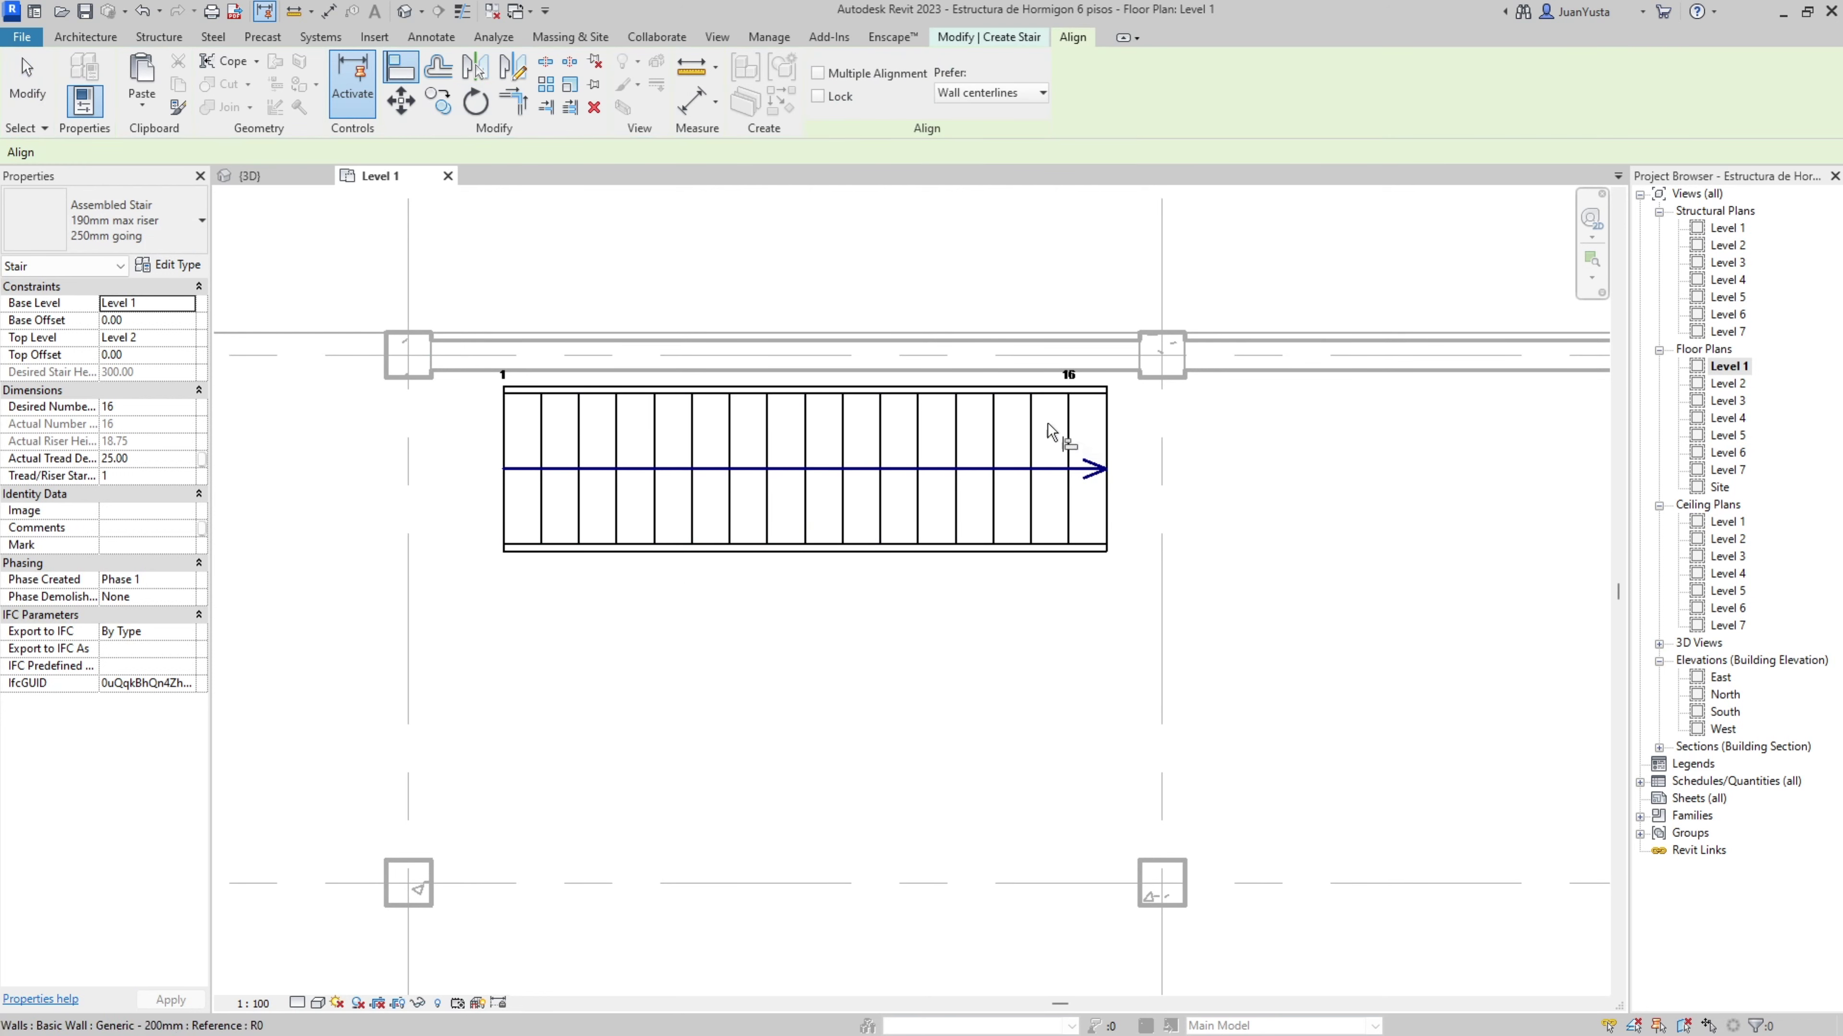
{"action": "left_click", "coordinate": [1112, 420]}
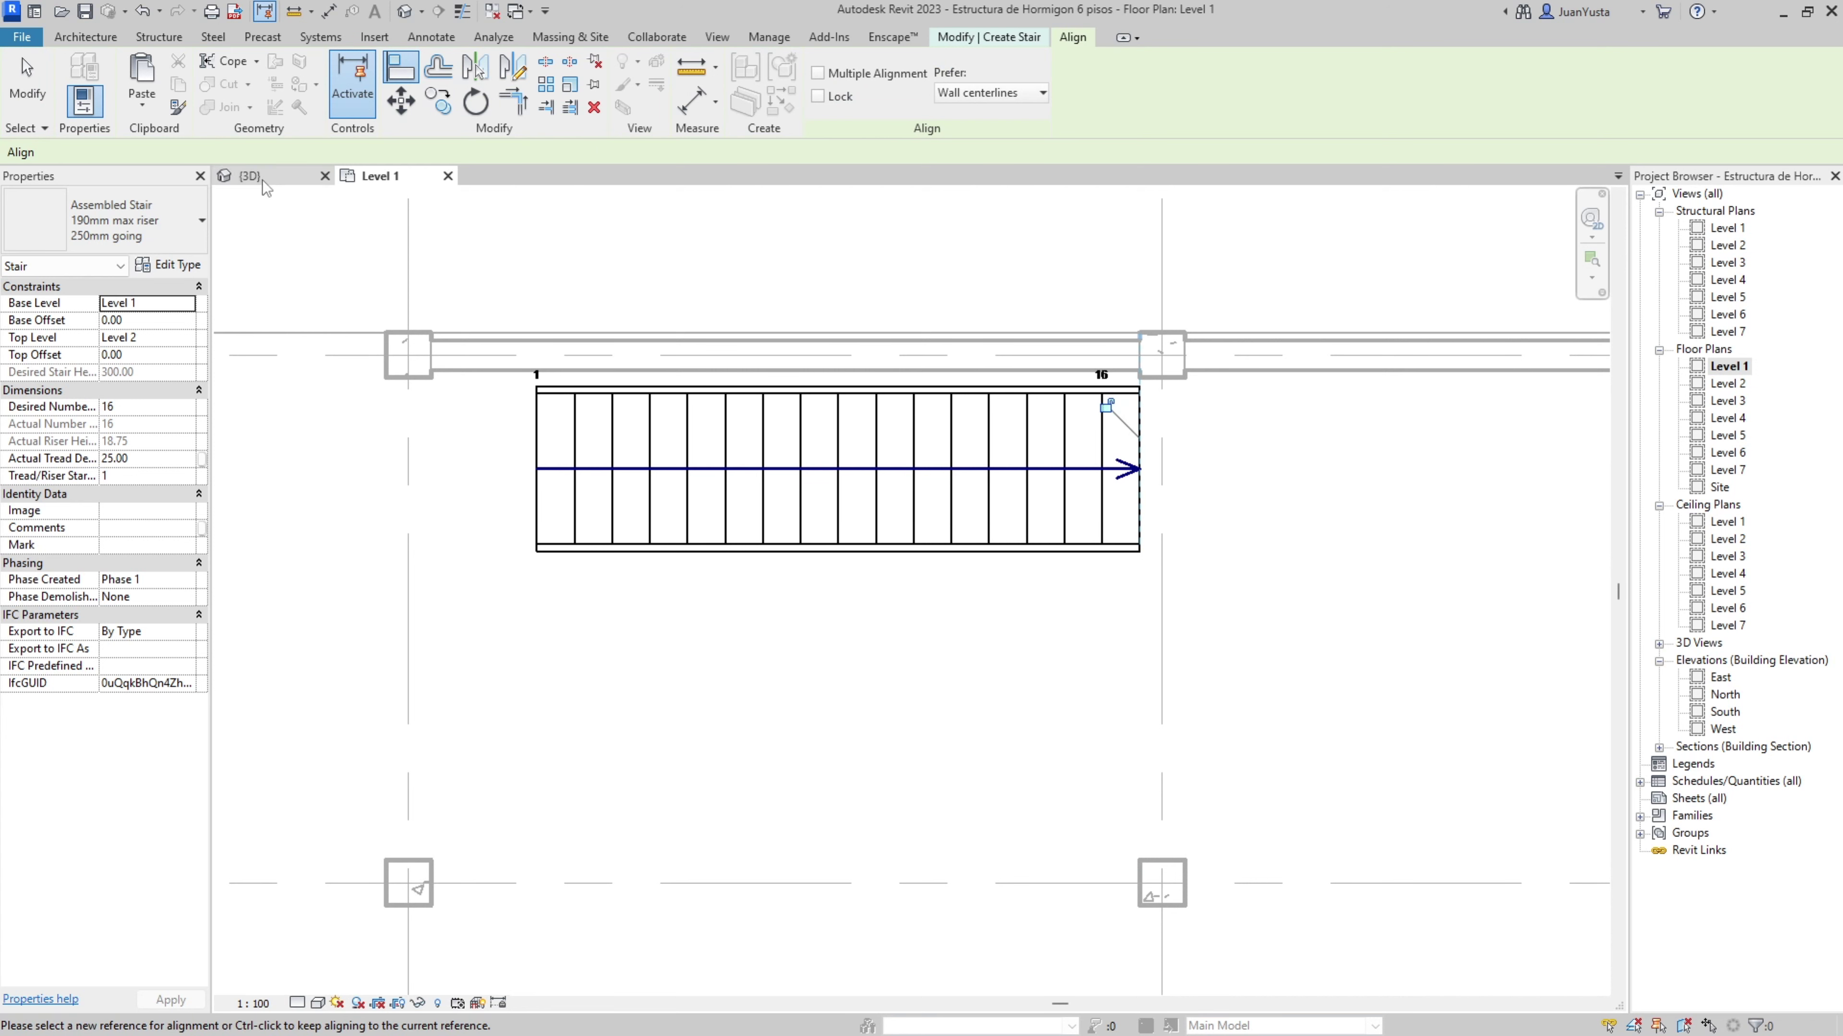
{"action": "key", "text": "Escape"}
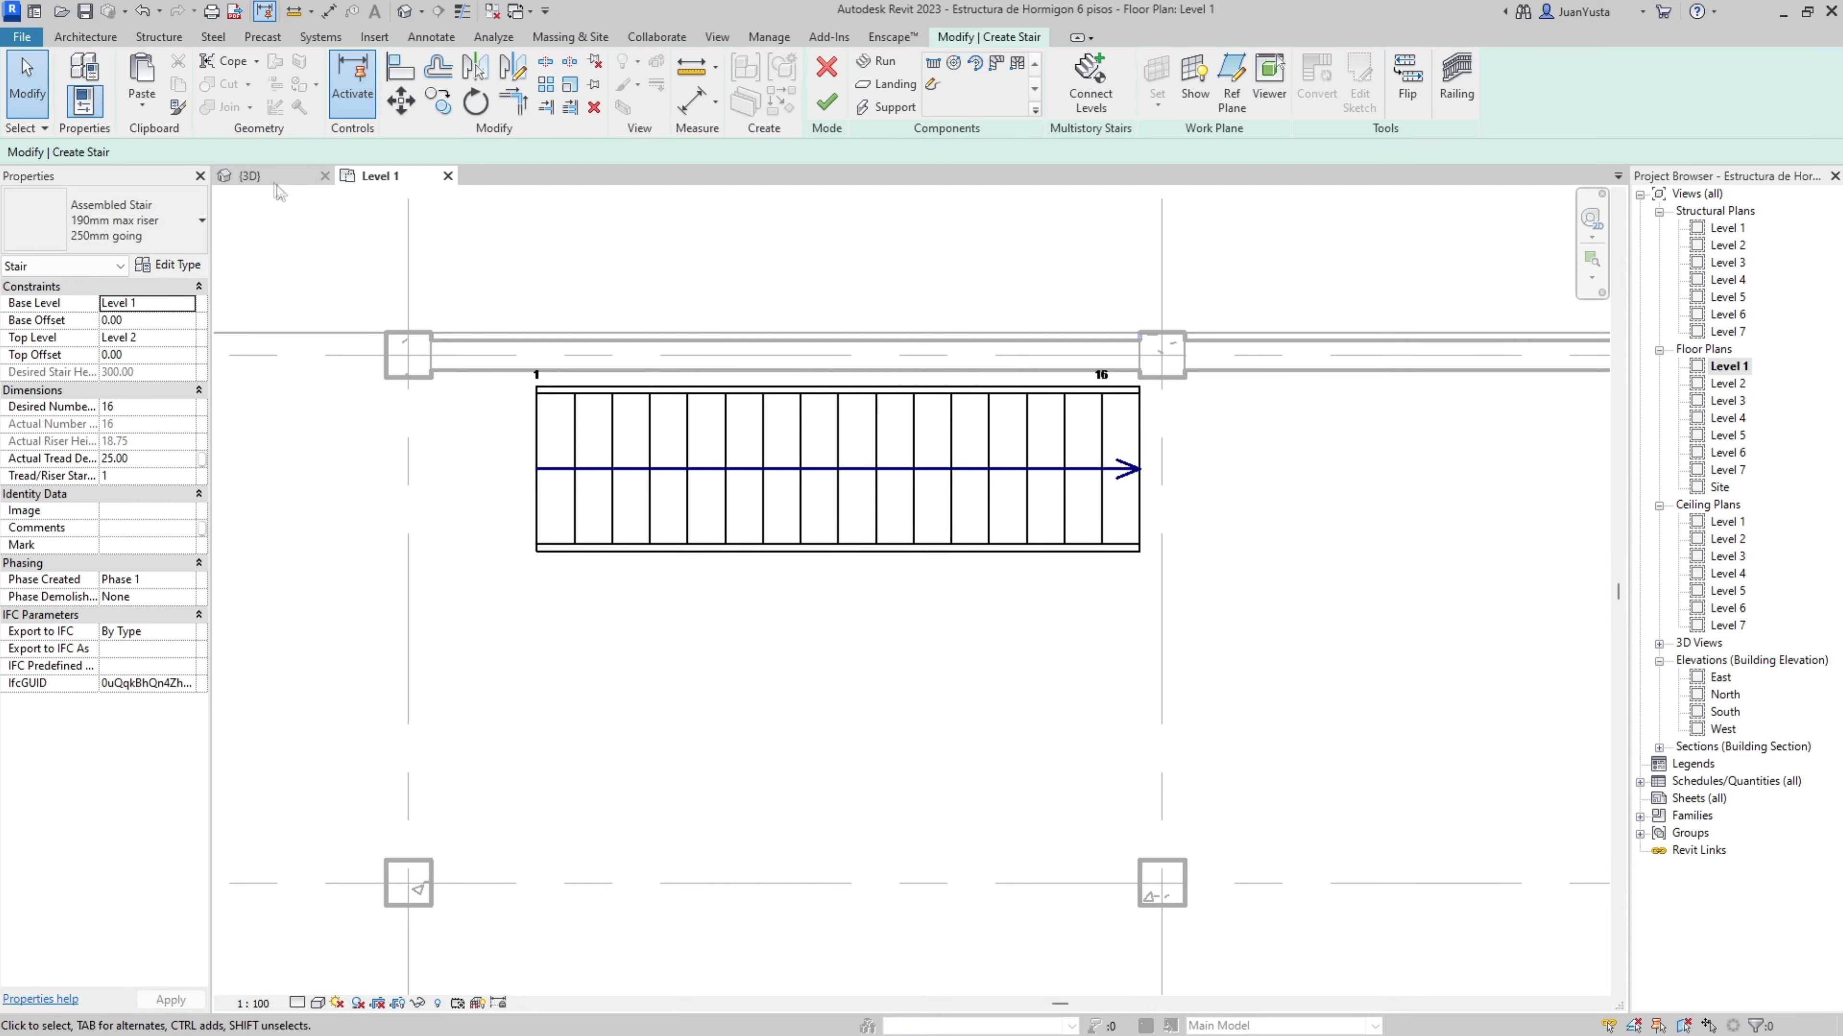
{"action": "left_click", "coordinate": [250, 176]}
{"action": "scroll", "coordinate": [830, 614], "scroll_direction": "up", "scroll_amount": 3}
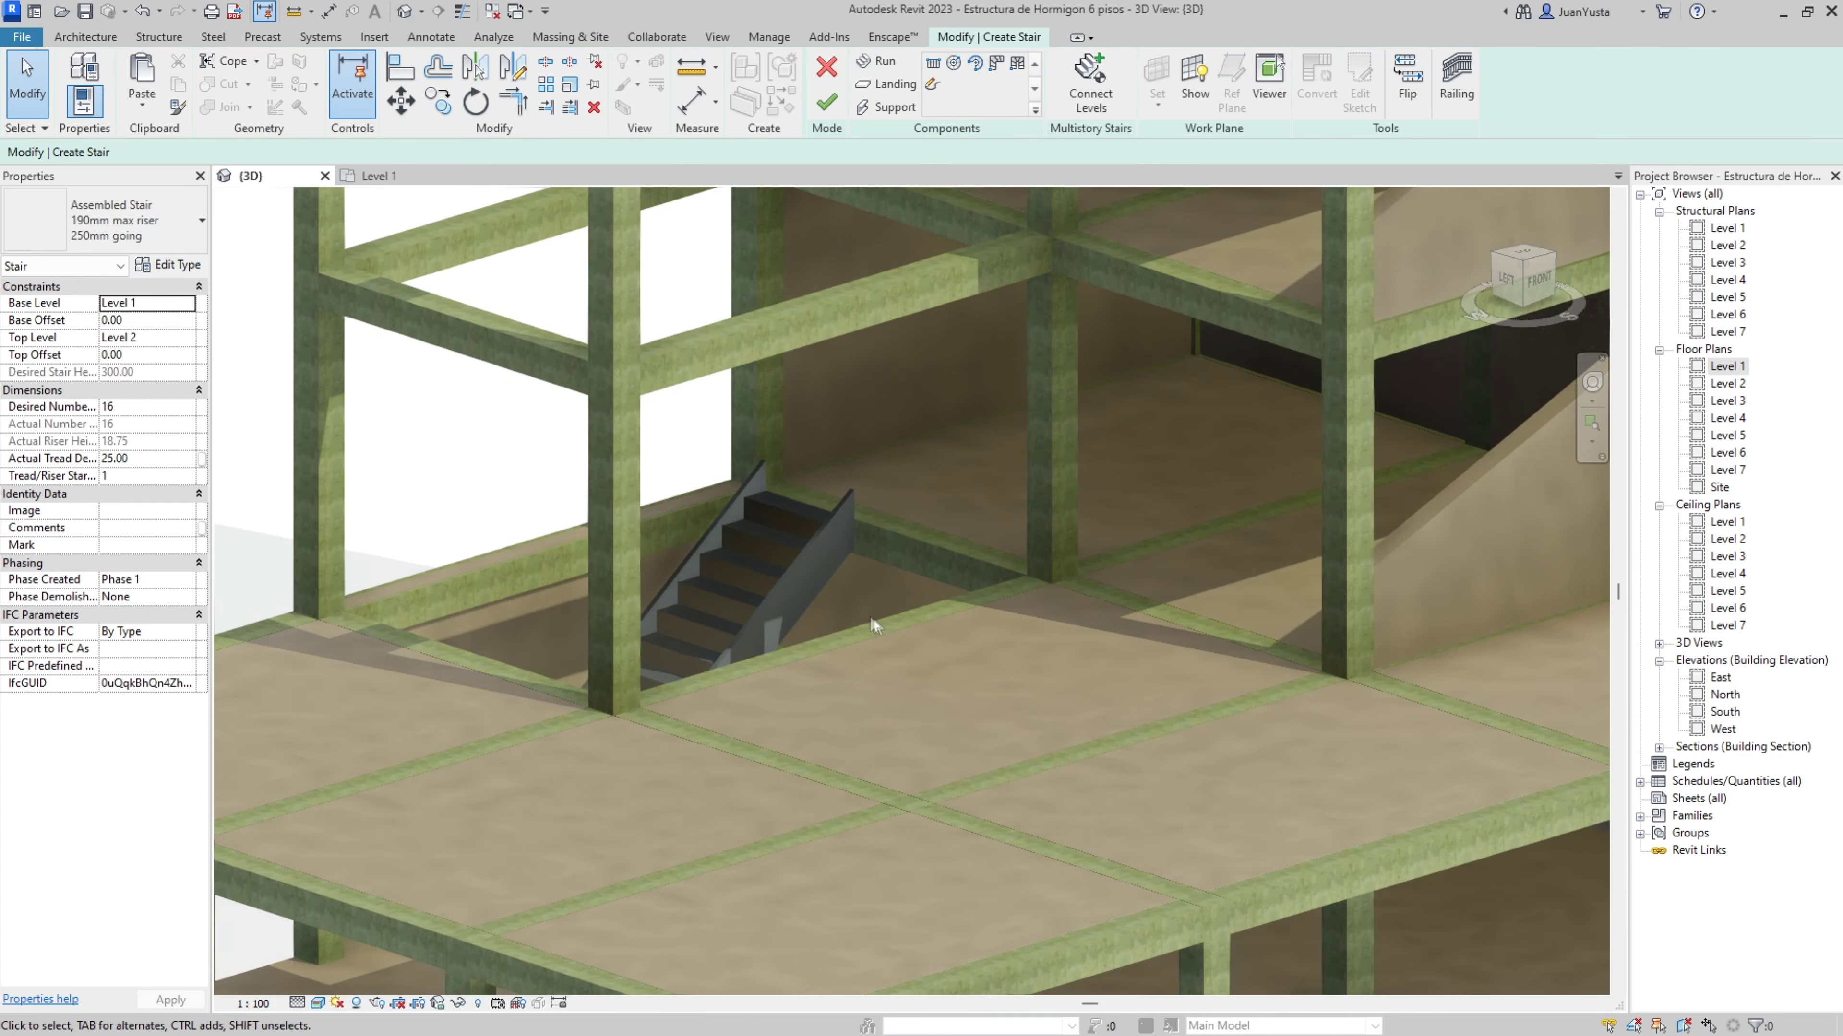
{"action": "scroll", "coordinate": [874, 619], "scroll_direction": "up", "scroll_amount": 2}
{"action": "scroll", "coordinate": [796, 556], "scroll_direction": "up", "scroll_amount": 2}
{"action": "scroll", "coordinate": [784, 525], "scroll_direction": "up", "scroll_amount": 2}
{"action": "scroll", "coordinate": [757, 591], "scroll_direction": "down", "scroll_amount": 6}
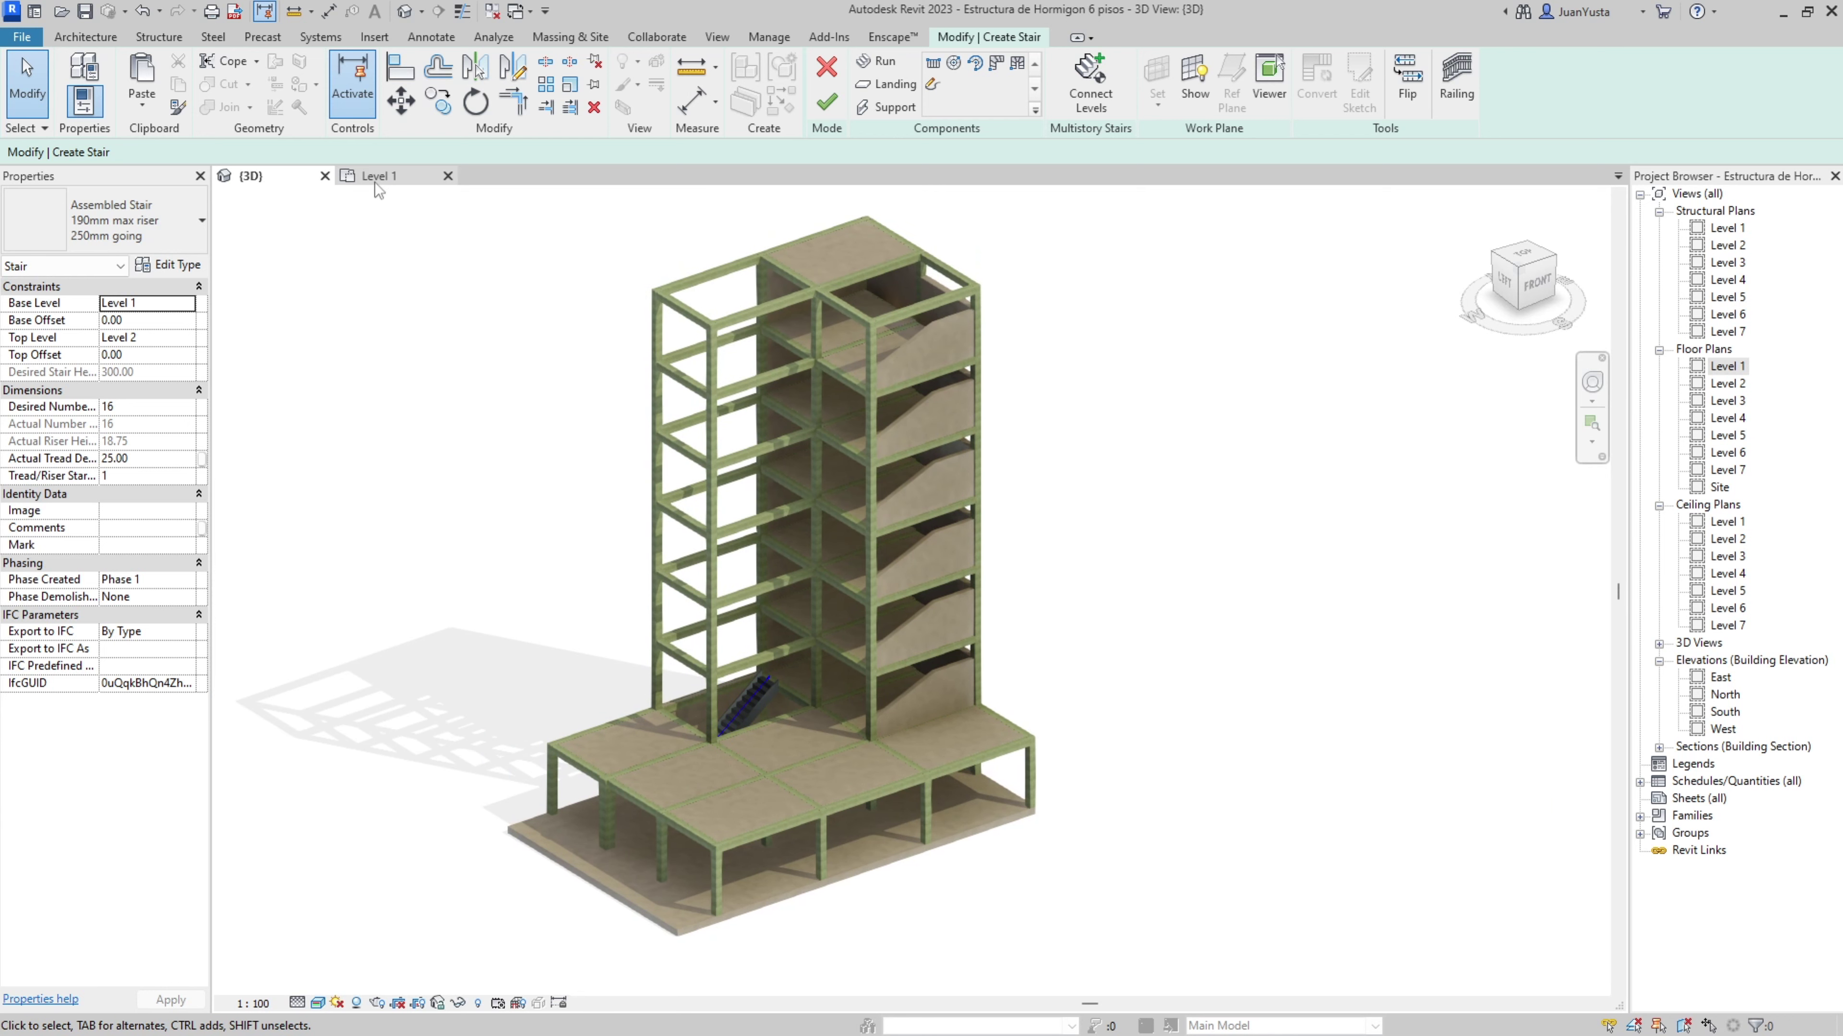
{"action": "left_click", "coordinate": [375, 178]}
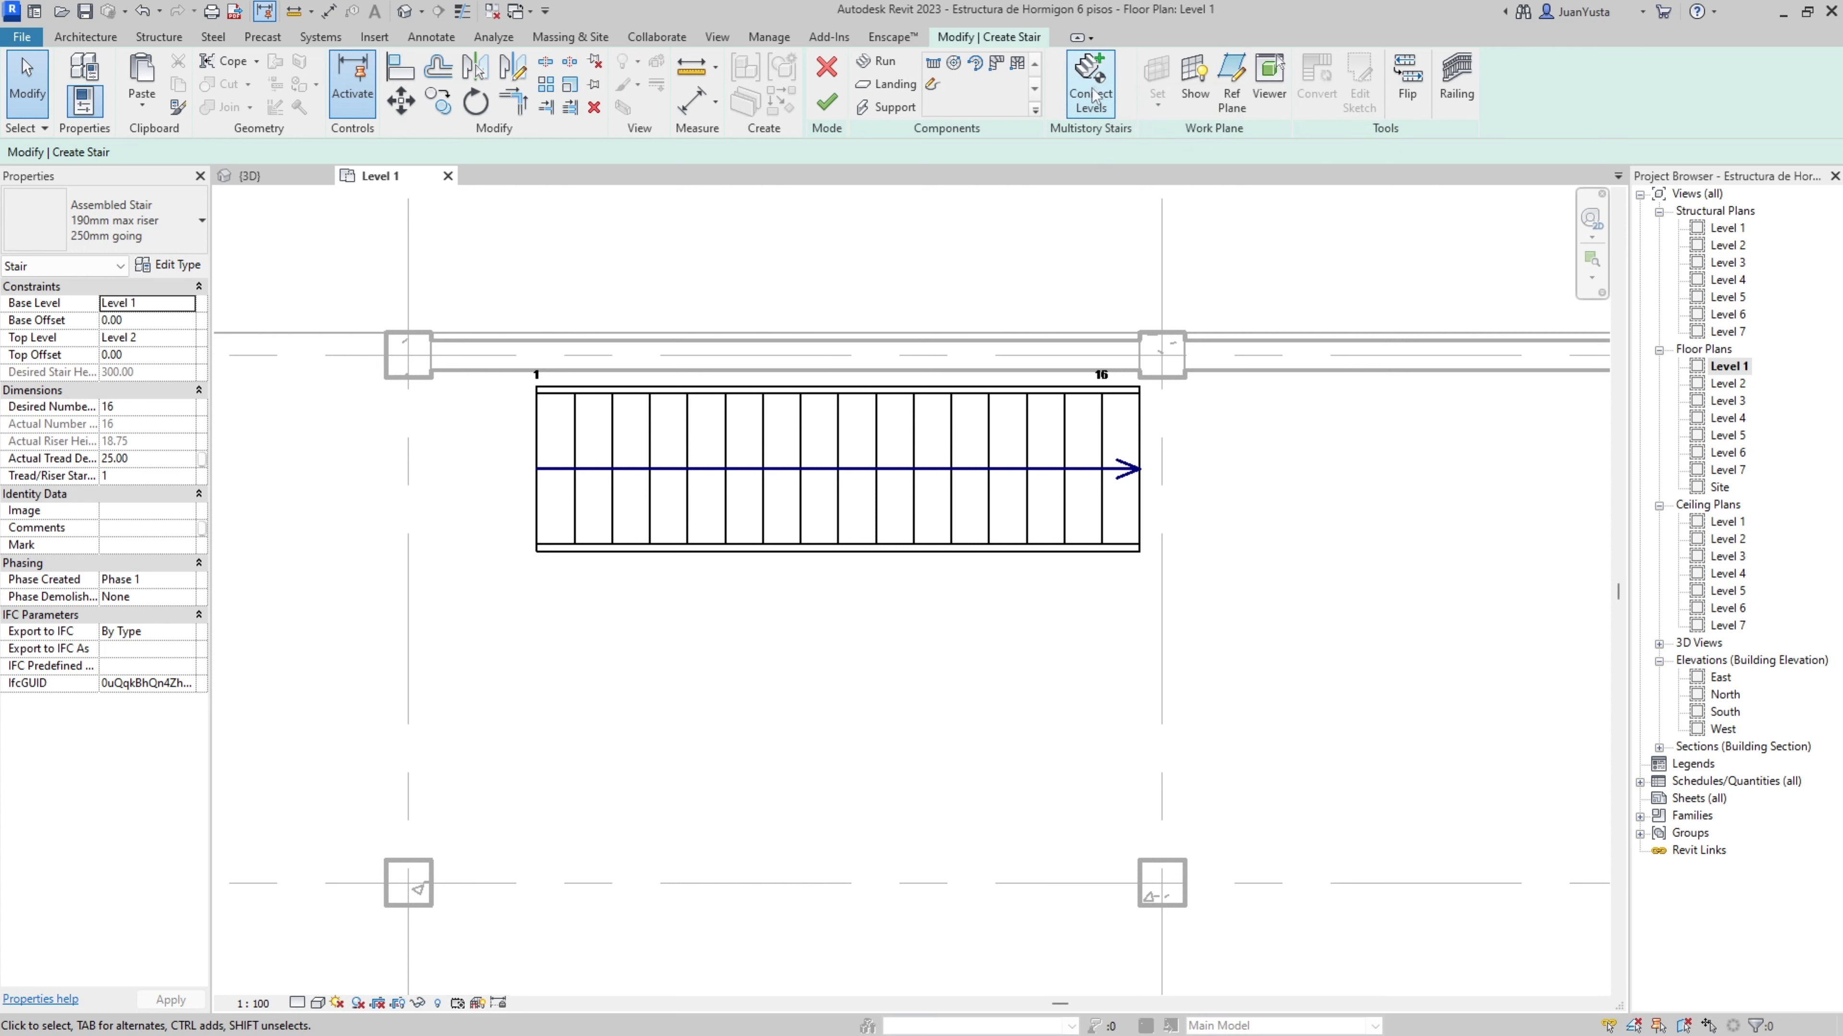
{"action": "mouse_move", "coordinate": [1091, 89]}
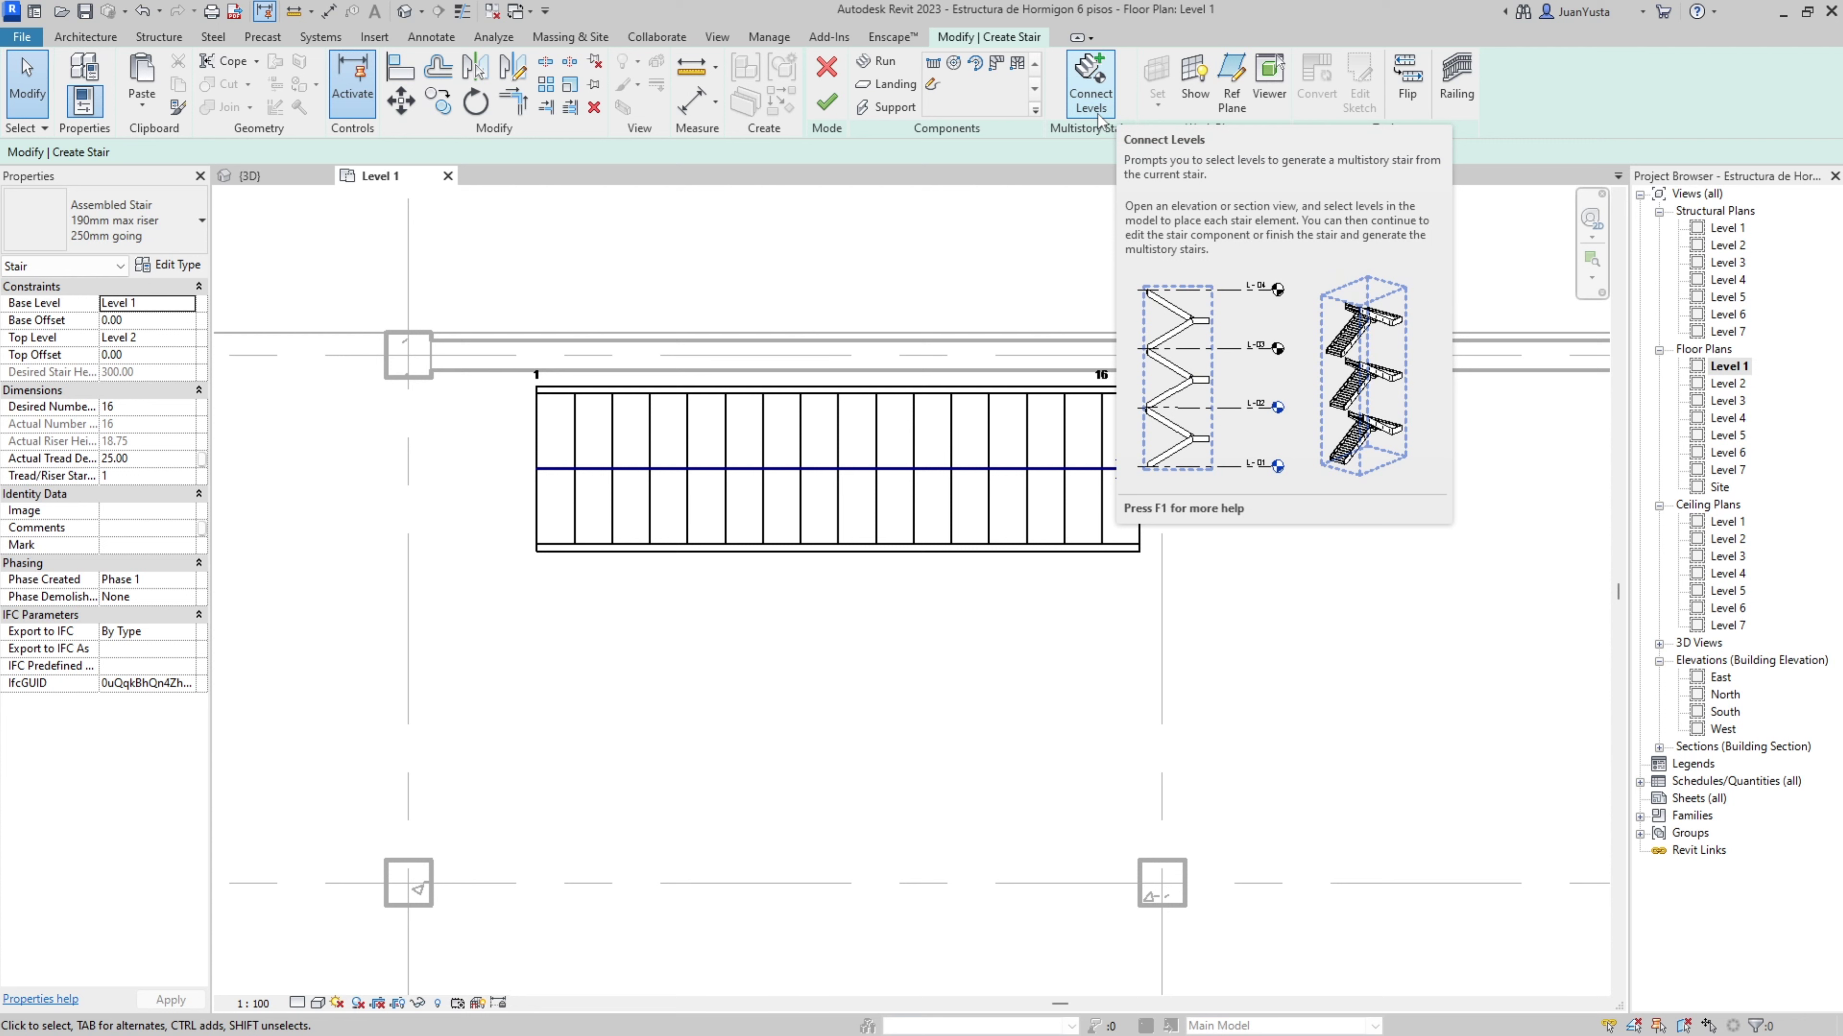
{"action": "double_click", "coordinate": [1725, 712]}
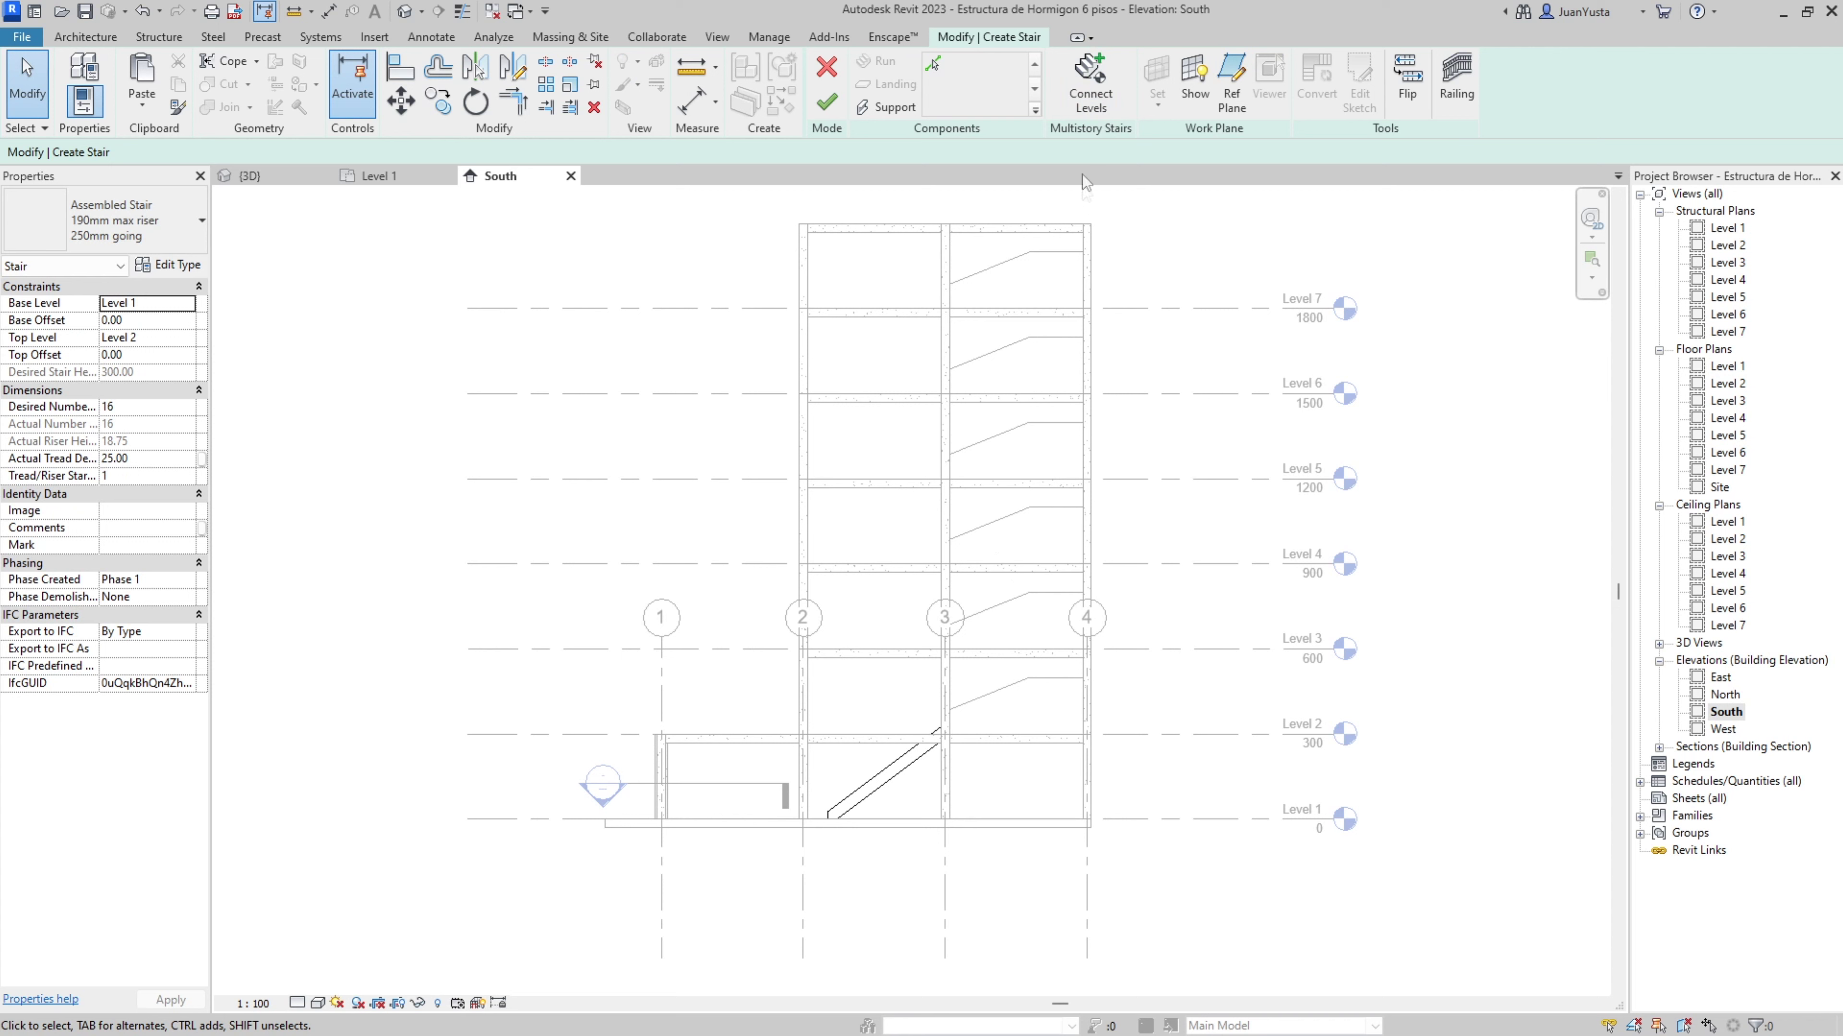
Connect the stair to Levels 3 through 7 with a window selection and finish edit mode.
{"action": "left_click", "coordinate": [1088, 89]}
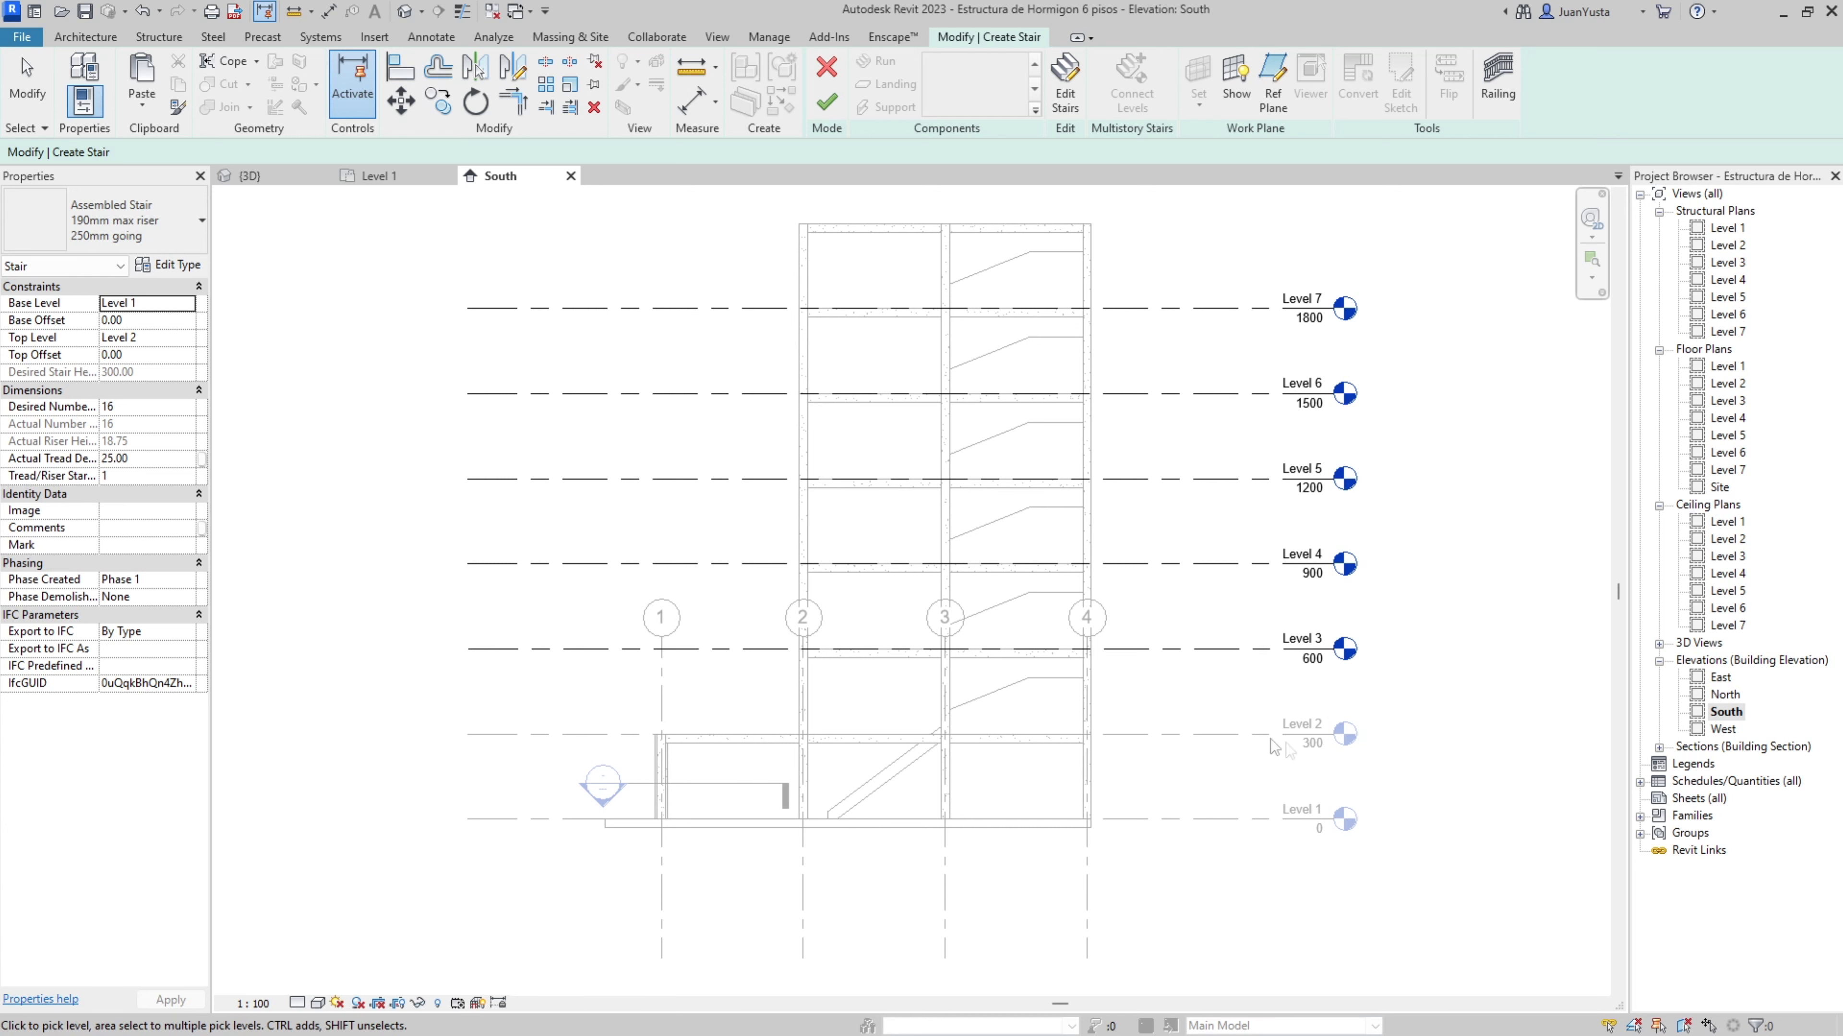
{"action": "scroll", "coordinate": [1266, 744], "scroll_direction": "up", "scroll_amount": 3}
{"action": "middle_click_drag", "start_coordinate": [1313, 779], "coordinate": [1267, 671]}
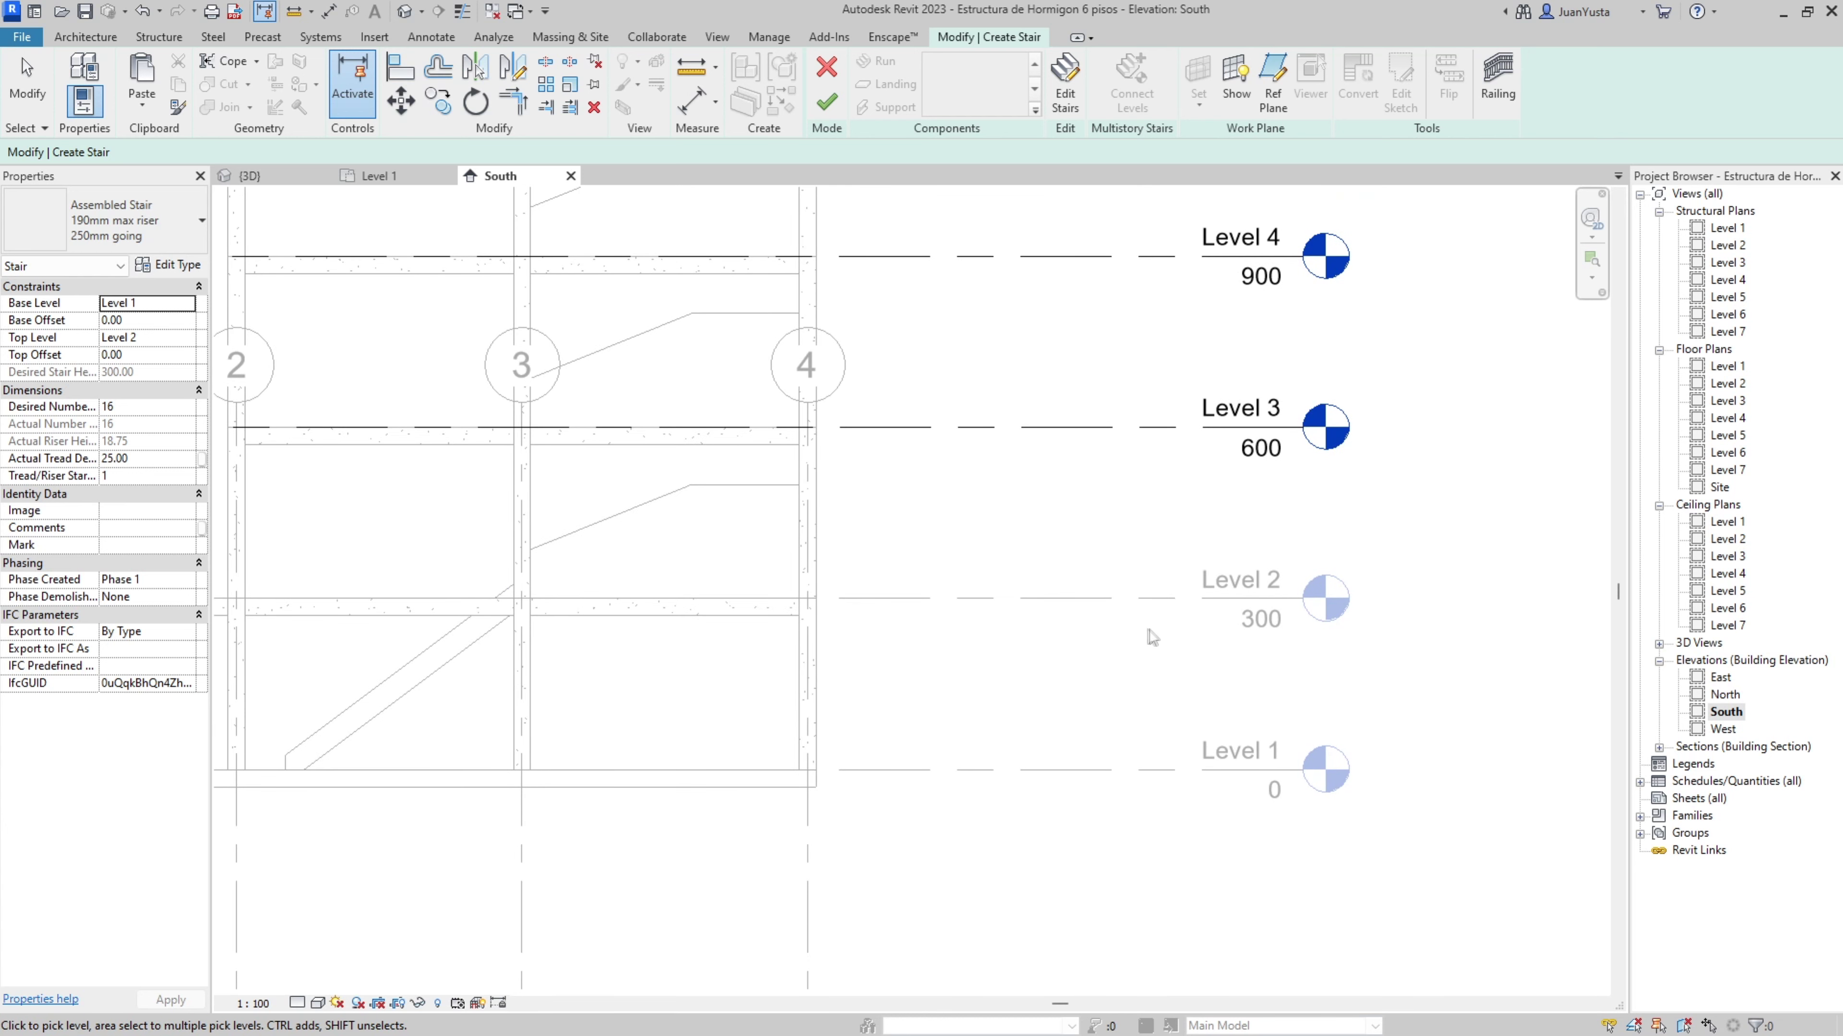
{"action": "scroll", "coordinate": [1146, 572], "scroll_direction": "down", "scroll_amount": 2}
{"action": "scroll", "coordinate": [1146, 572], "scroll_direction": "down", "scroll_amount": 2}
{"action": "left_click_drag", "start_coordinate": [1152, 726], "coordinate": [1088, 304]}
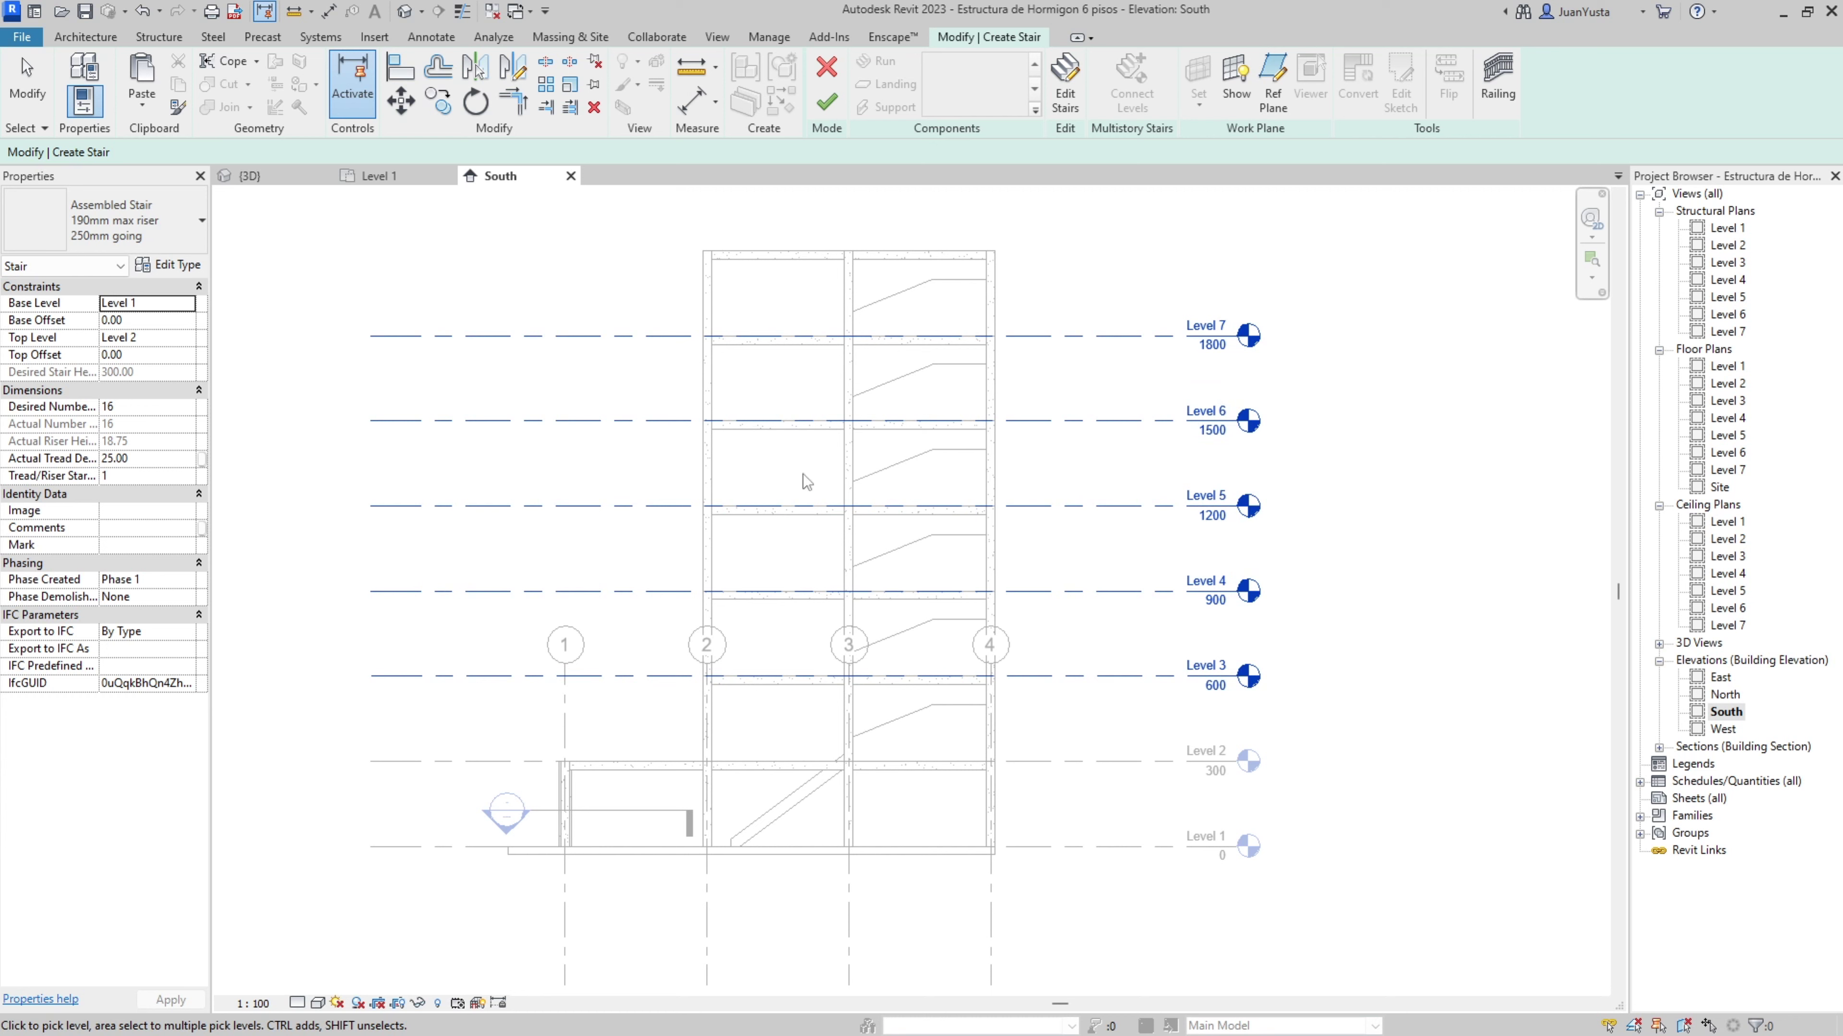
{"action": "left_click", "coordinate": [826, 109]}
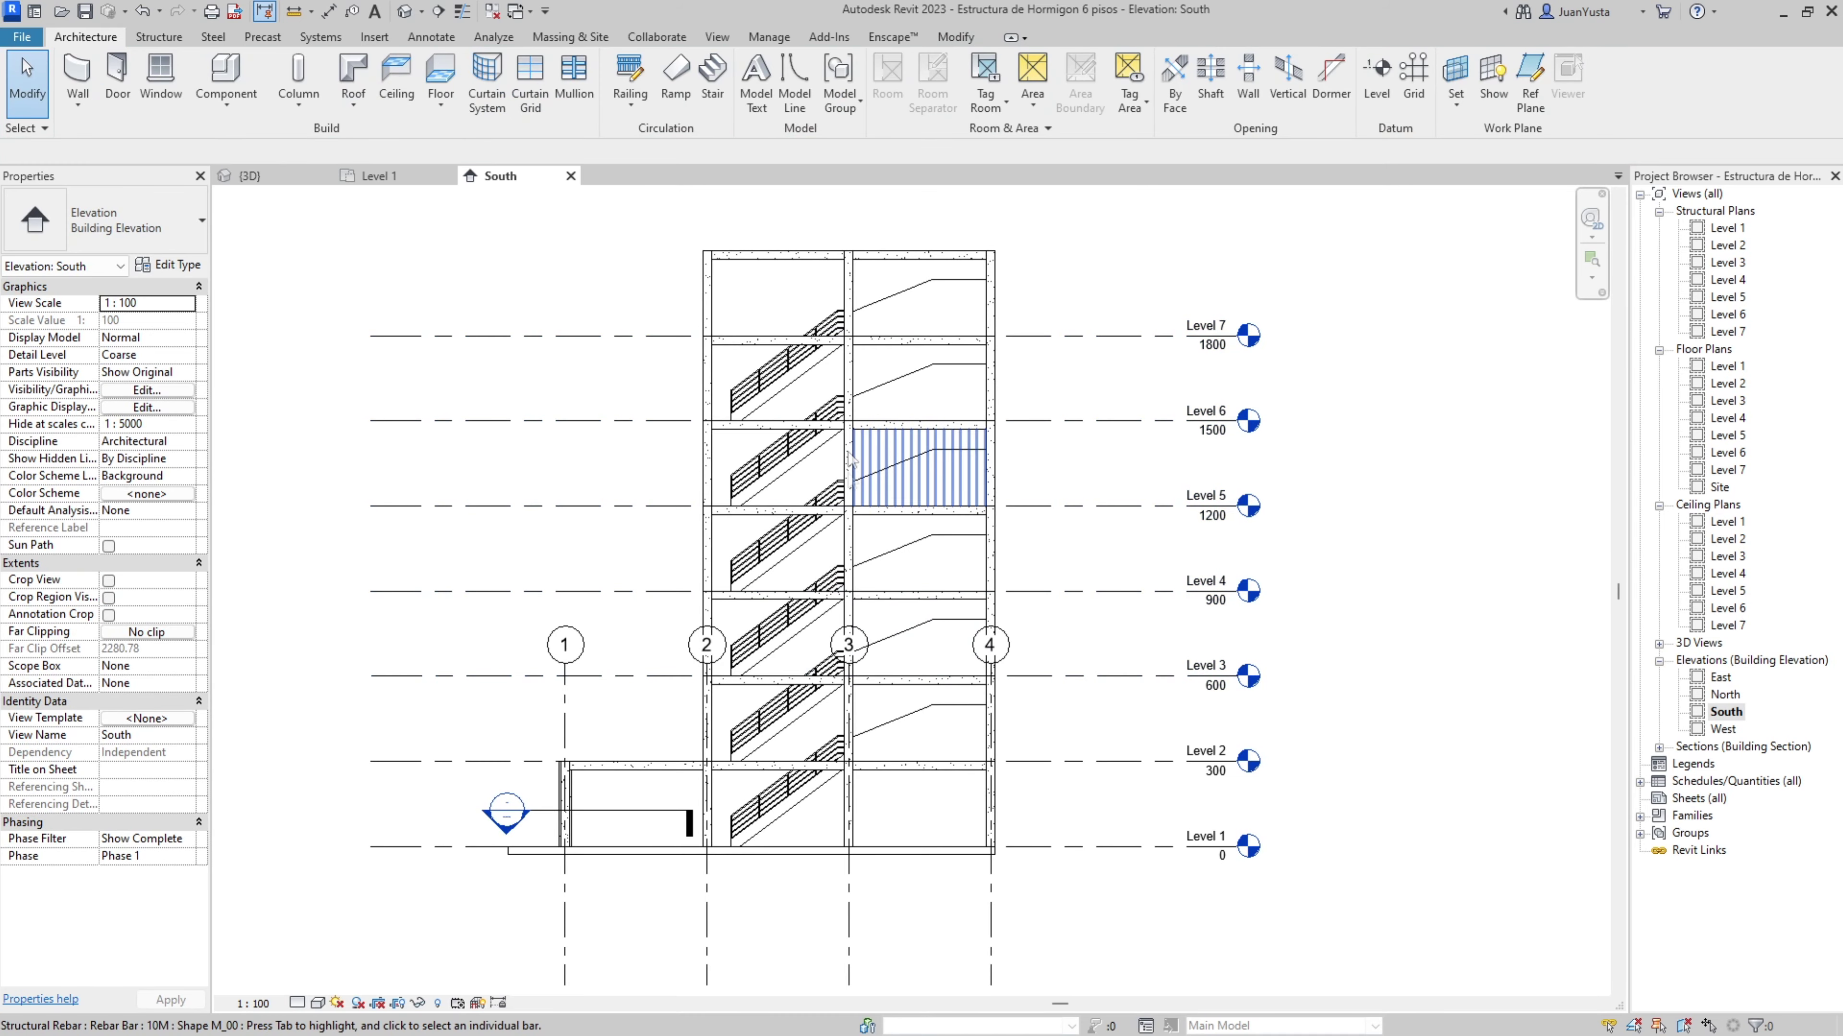
In 3D, select the new multistory stair and orbit to view it from the front.
{"action": "scroll", "coordinate": [774, 653], "scroll_direction": "up", "scroll_amount": 2}
{"action": "middle_click_drag", "start_coordinate": [726, 508], "coordinate": [774, 512]}
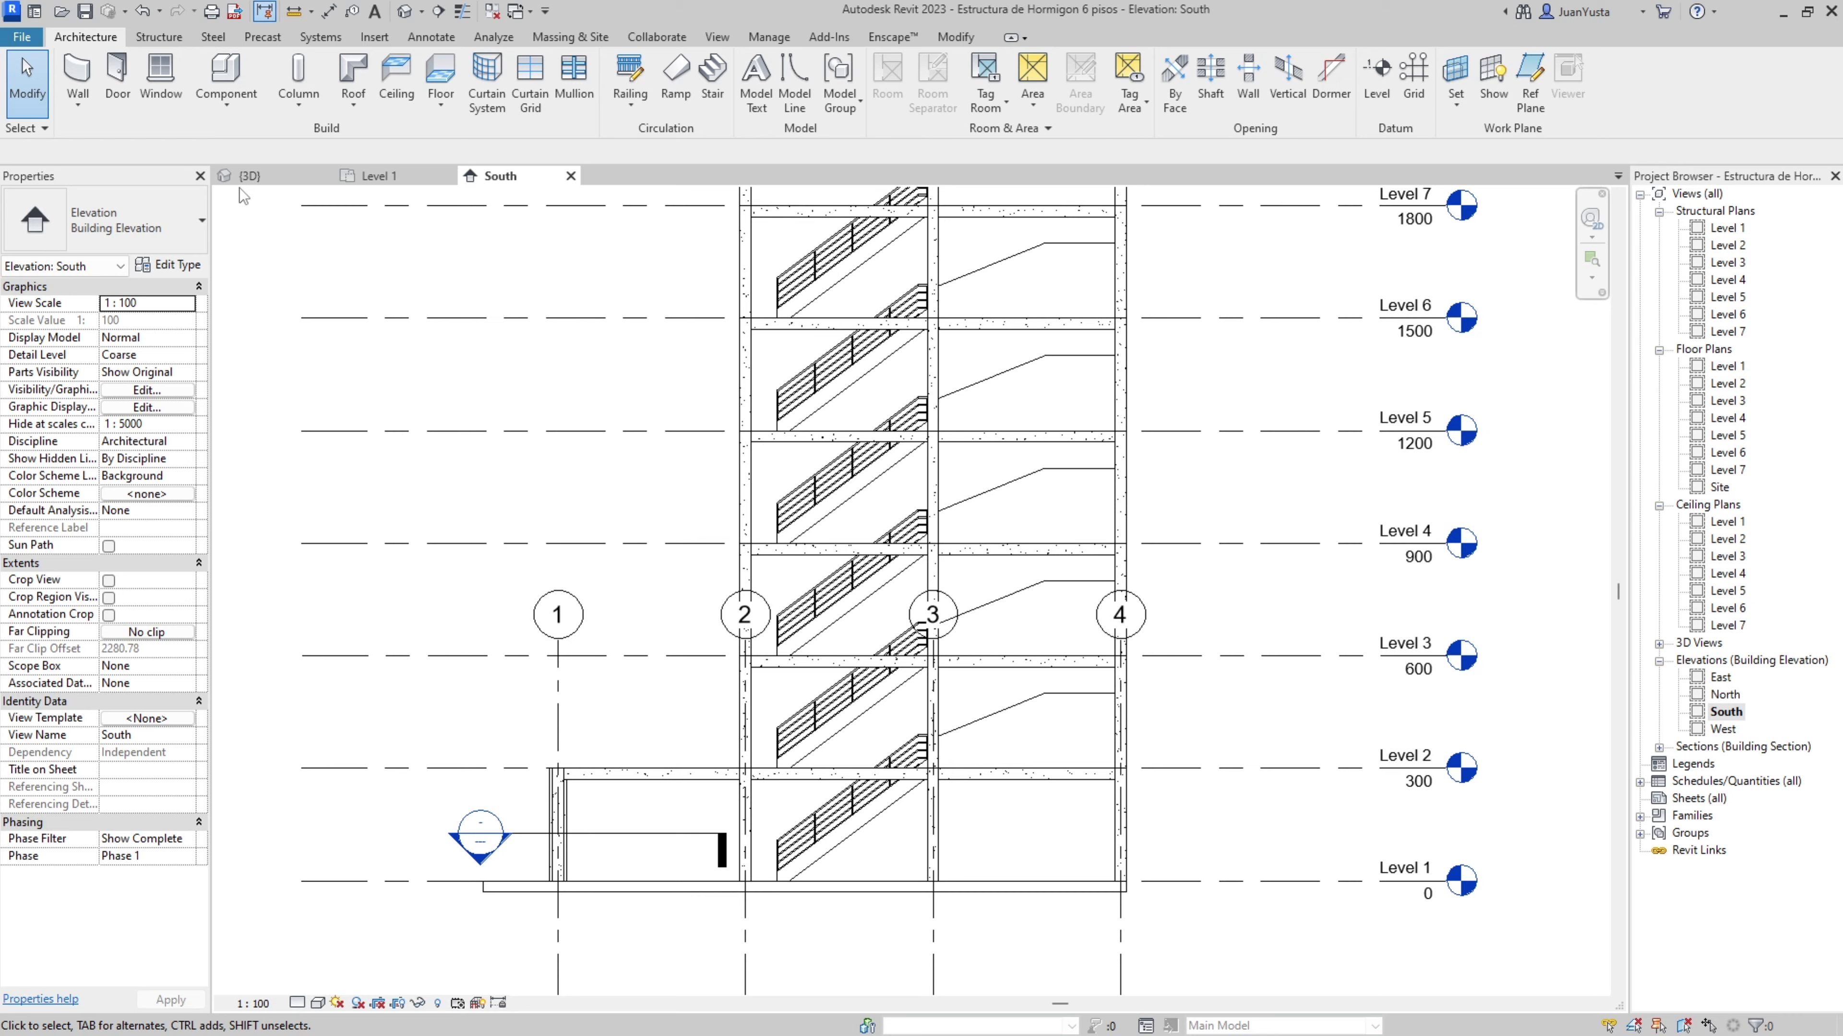
{"action": "left_click", "coordinate": [247, 176]}
{"action": "mouse_move", "coordinate": [889, 575]}
{"action": "middle_mouse_down", "text": "shift"}
{"action": "mouse_move", "coordinate": [736, 577]}
{"action": "mouse_move", "coordinate": [868, 619]}
{"action": "middle_mouse_up", "text": "shift"}
{"action": "scroll", "coordinate": [736, 577], "scroll_direction": "up", "scroll_amount": 5}
{"action": "scroll", "coordinate": [736, 577], "scroll_direction": "down", "scroll_amount": 3}
{"action": "scroll", "coordinate": [868, 619], "scroll_direction": "up", "scroll_amount": 3}
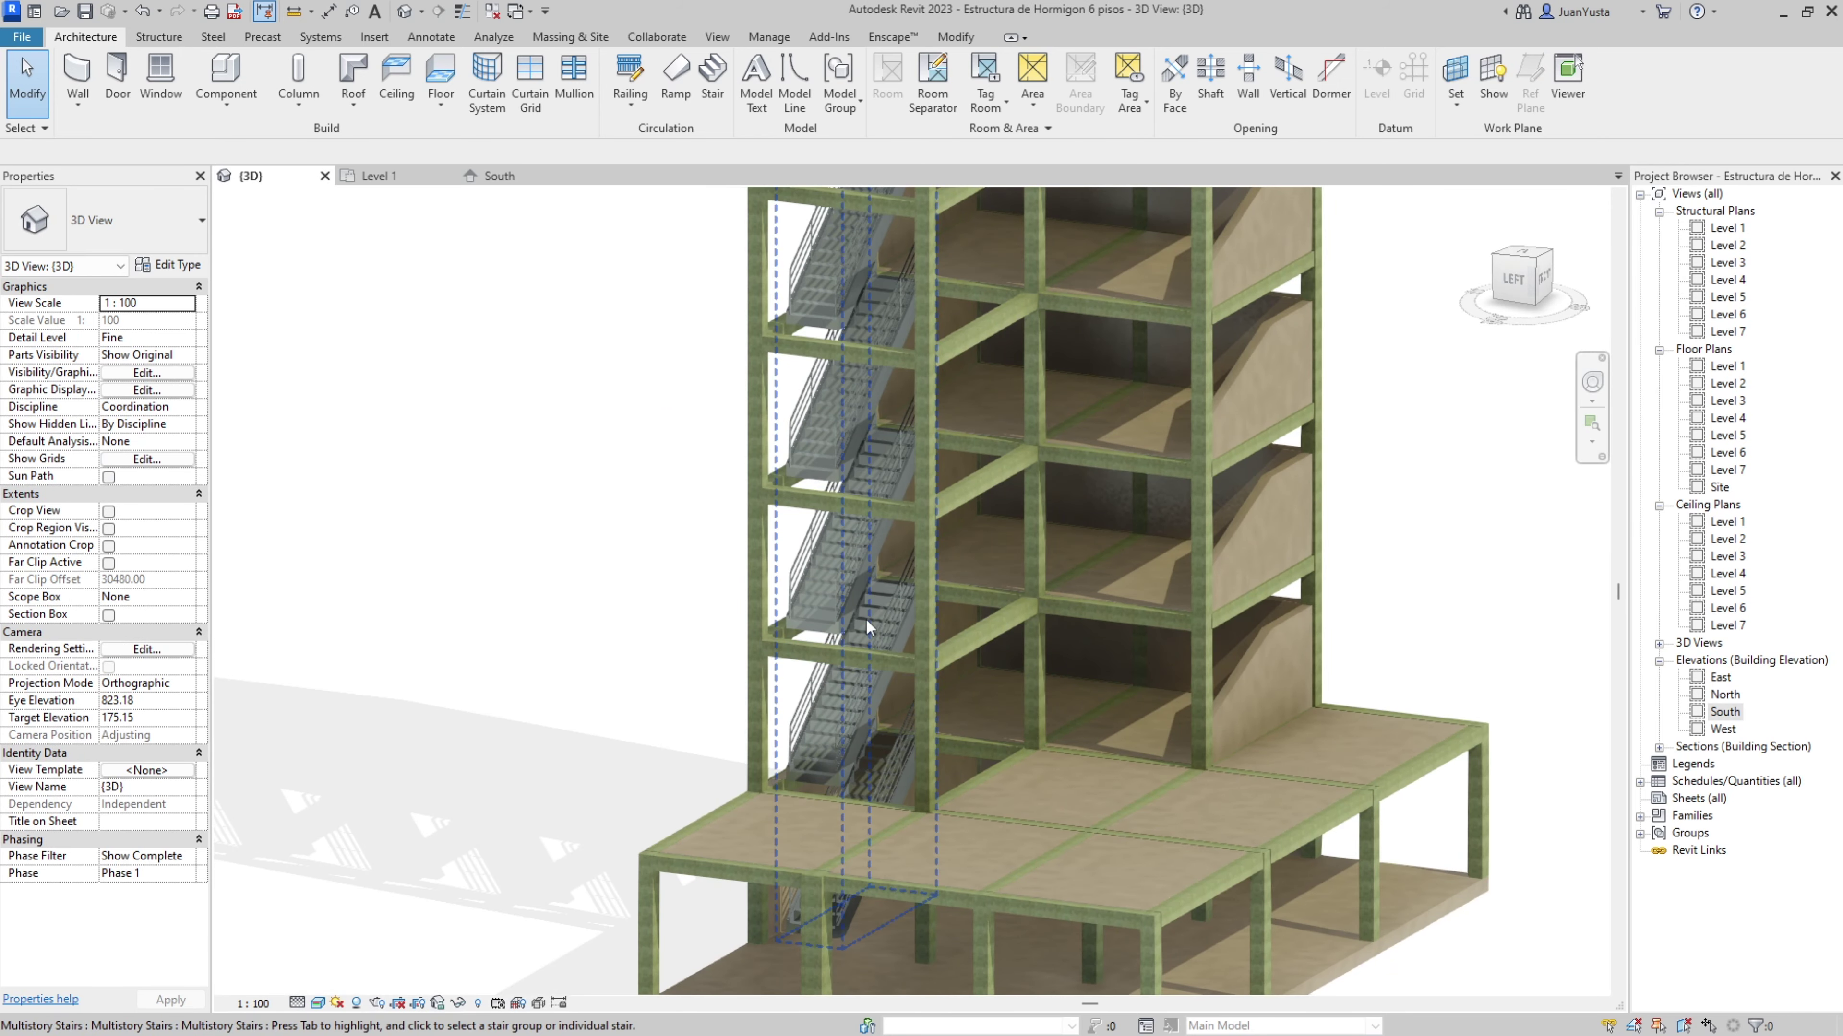
{"action": "left_click", "coordinate": [842, 577]}
{"action": "mouse_move", "coordinate": [842, 577]}
{"action": "middle_mouse_down", "text": "shift"}
{"action": "mouse_move", "coordinate": [926, 662]}
{"action": "mouse_move", "coordinate": [791, 511]}
{"action": "middle_mouse_up", "text": "shift"}
{"action": "scroll", "coordinate": [738, 491], "scroll_direction": "up", "scroll_amount": 2}
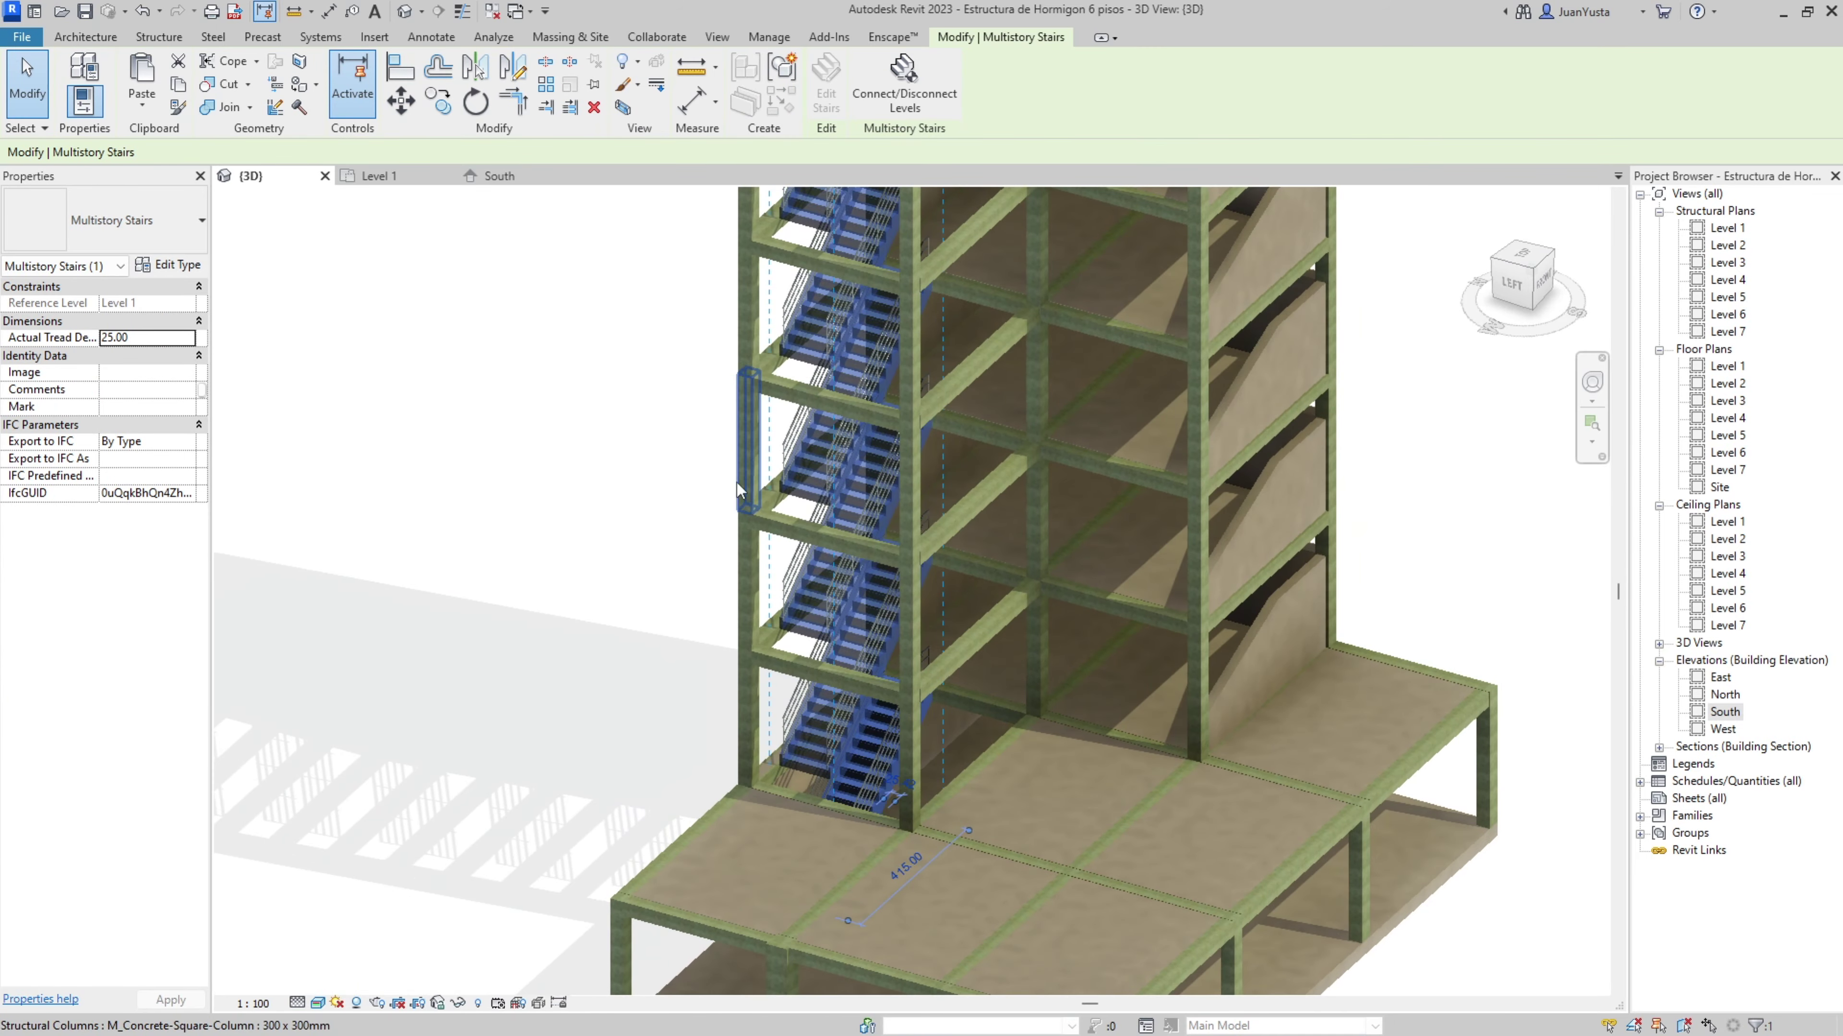
{"action": "scroll", "coordinate": [864, 510], "scroll_direction": "down", "scroll_amount": 3}
{"action": "mouse_move", "coordinate": [864, 510]}
{"action": "middle_mouse_down", "text": "shift"}
{"action": "mouse_move", "coordinate": [624, 552]}
{"action": "mouse_move", "coordinate": [856, 690]}
{"action": "mouse_move", "coordinate": [941, 543]}
{"action": "mouse_move", "coordinate": [993, 737]}
{"action": "middle_mouse_up", "text": "shift"}
Tab through overlapping elements to select the stair rather than the wall behind it.
{"action": "key", "text": "Escape"}
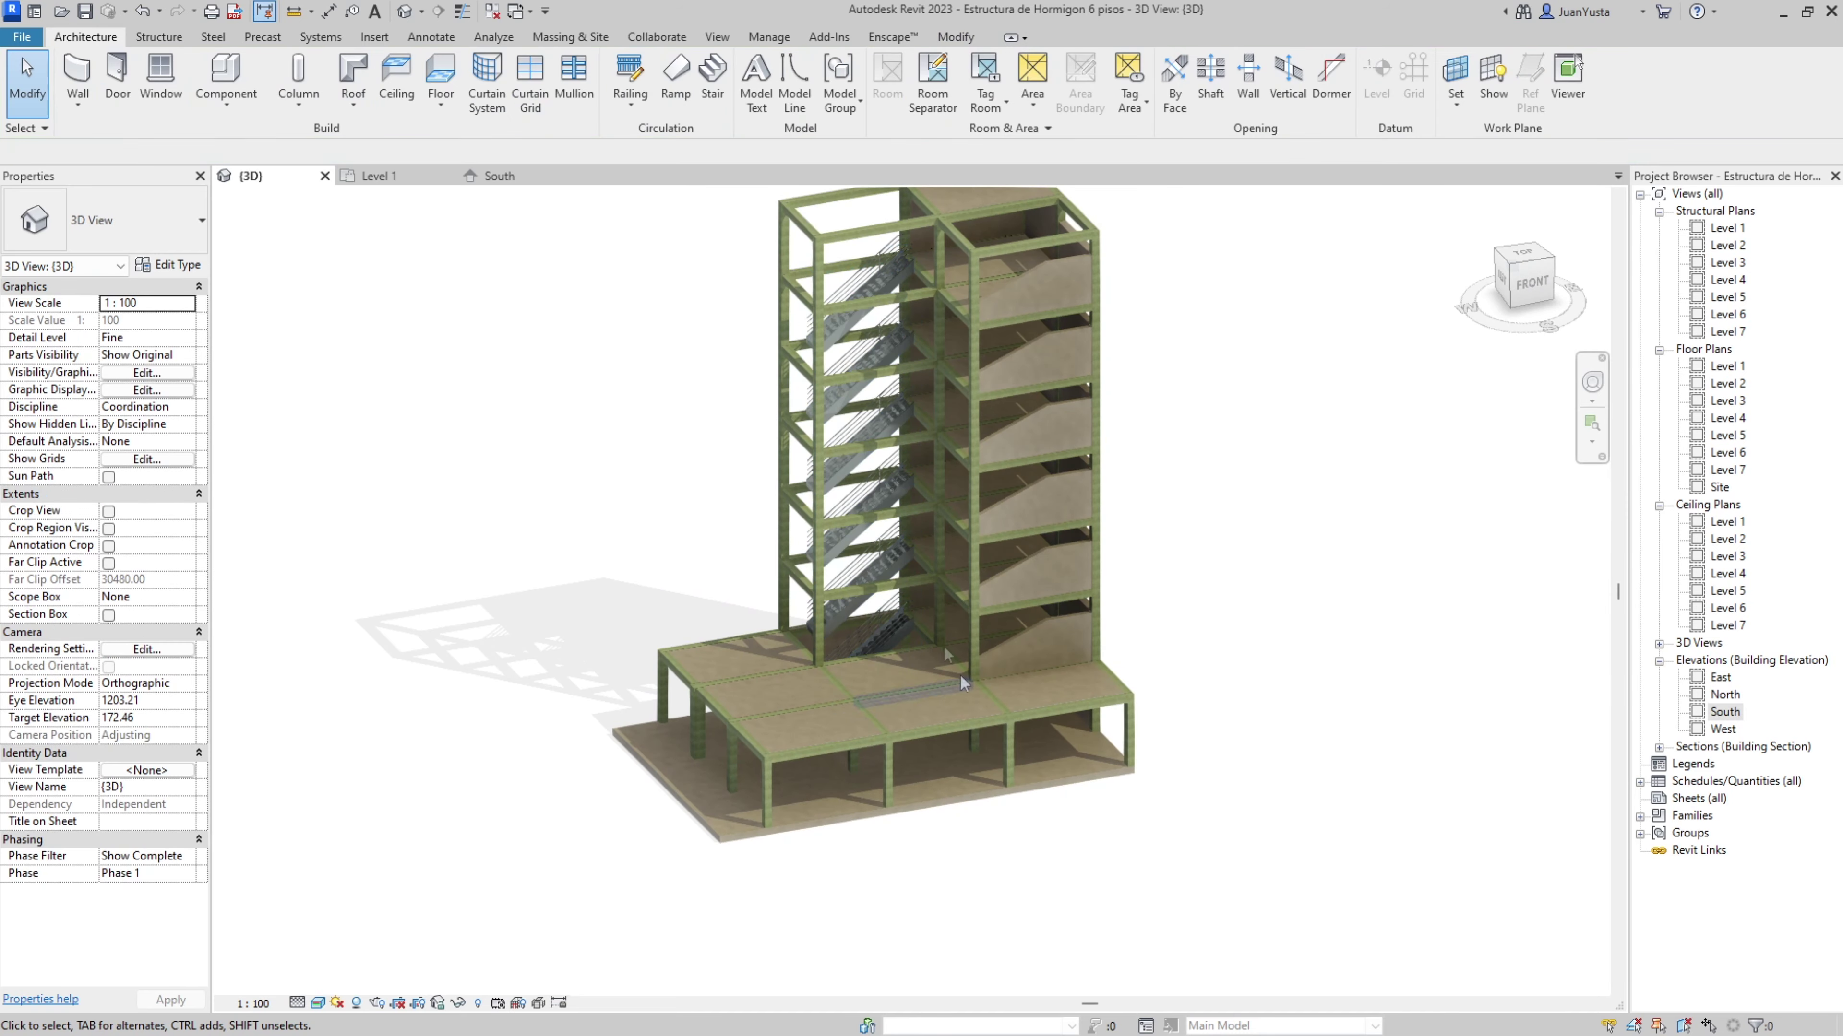
{"action": "scroll", "coordinate": [922, 654], "scroll_direction": "up", "scroll_amount": 5}
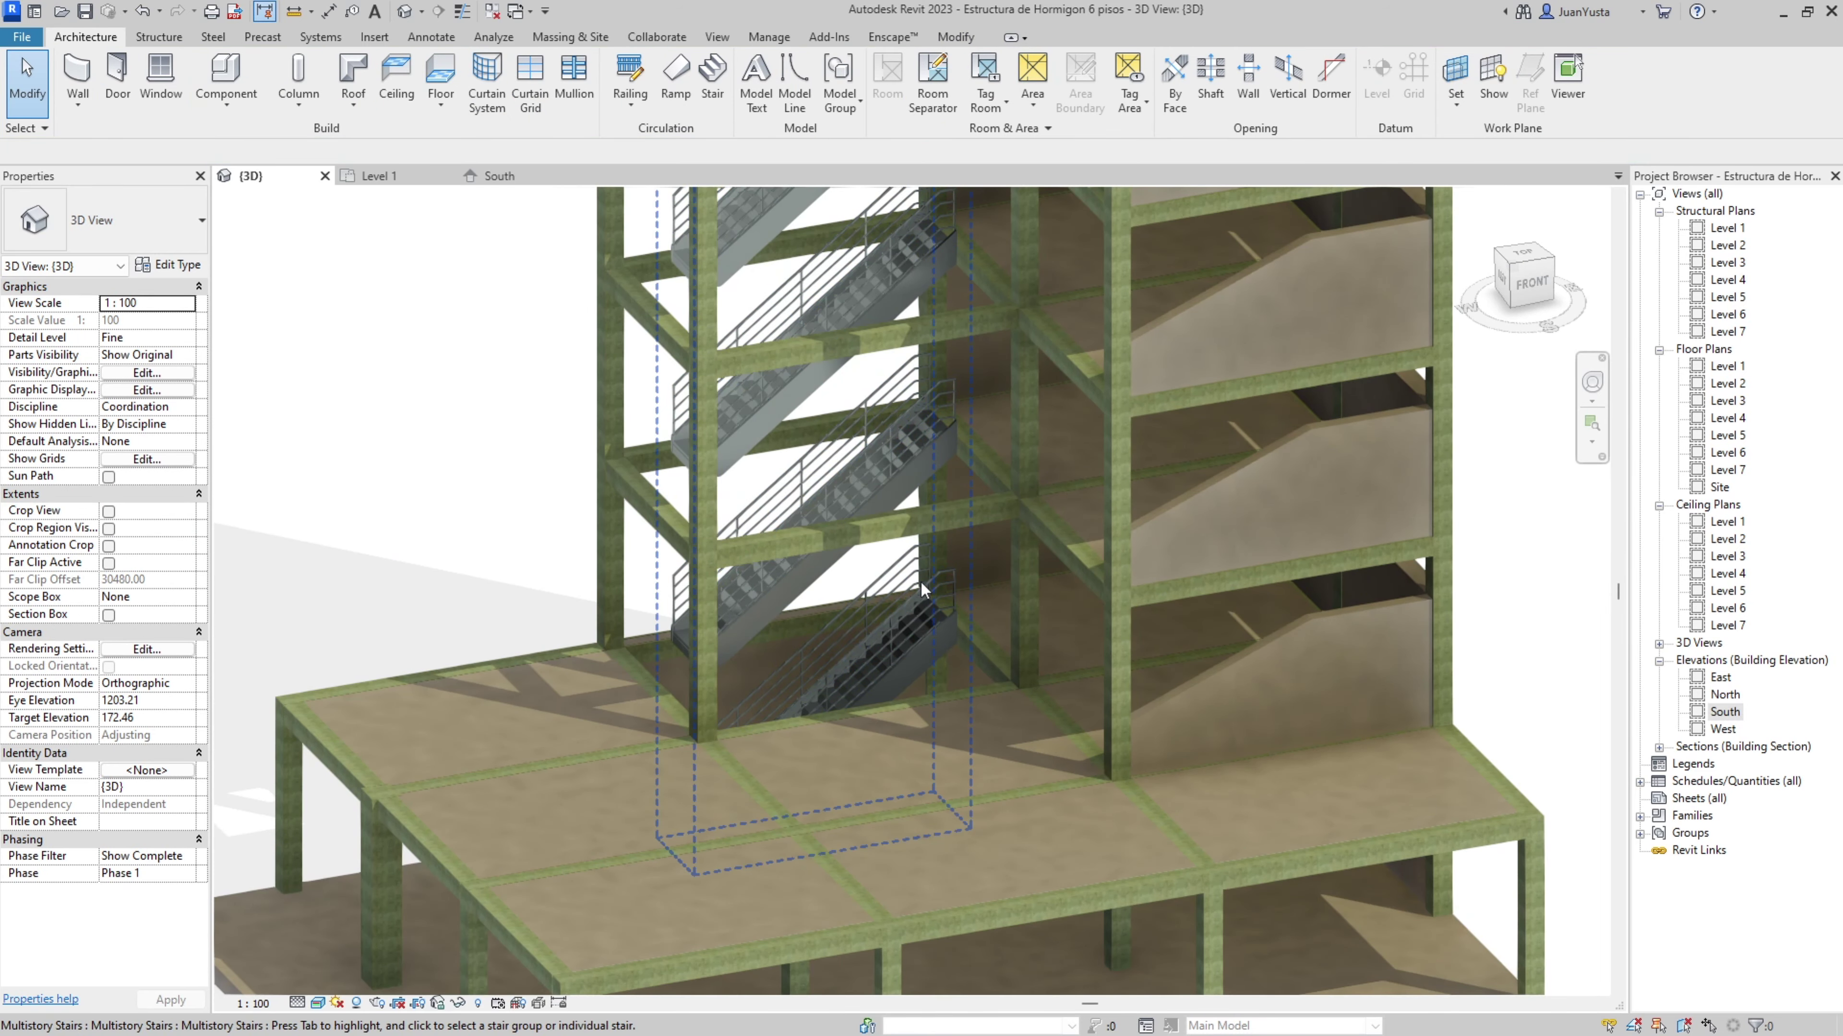
{"action": "left_click", "coordinate": [938, 628]}
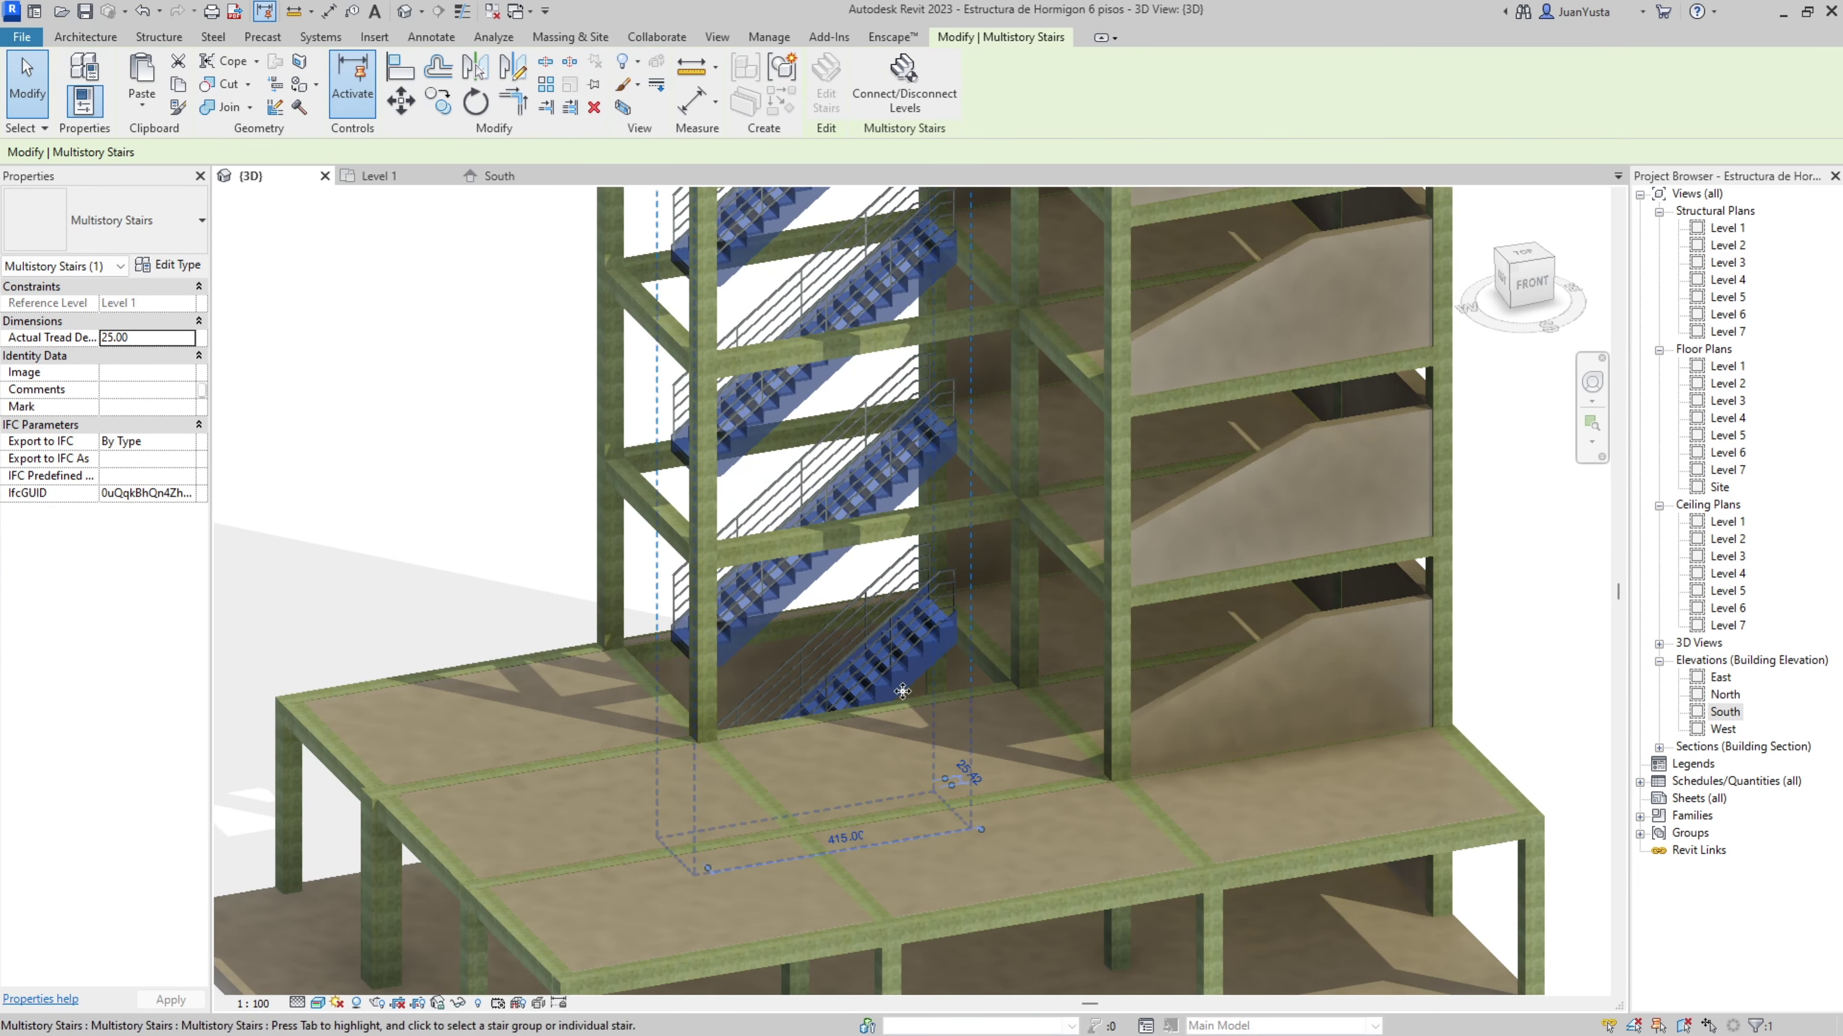
{"action": "left_click", "coordinate": [922, 640]}
{"action": "key", "text": "Tab"}
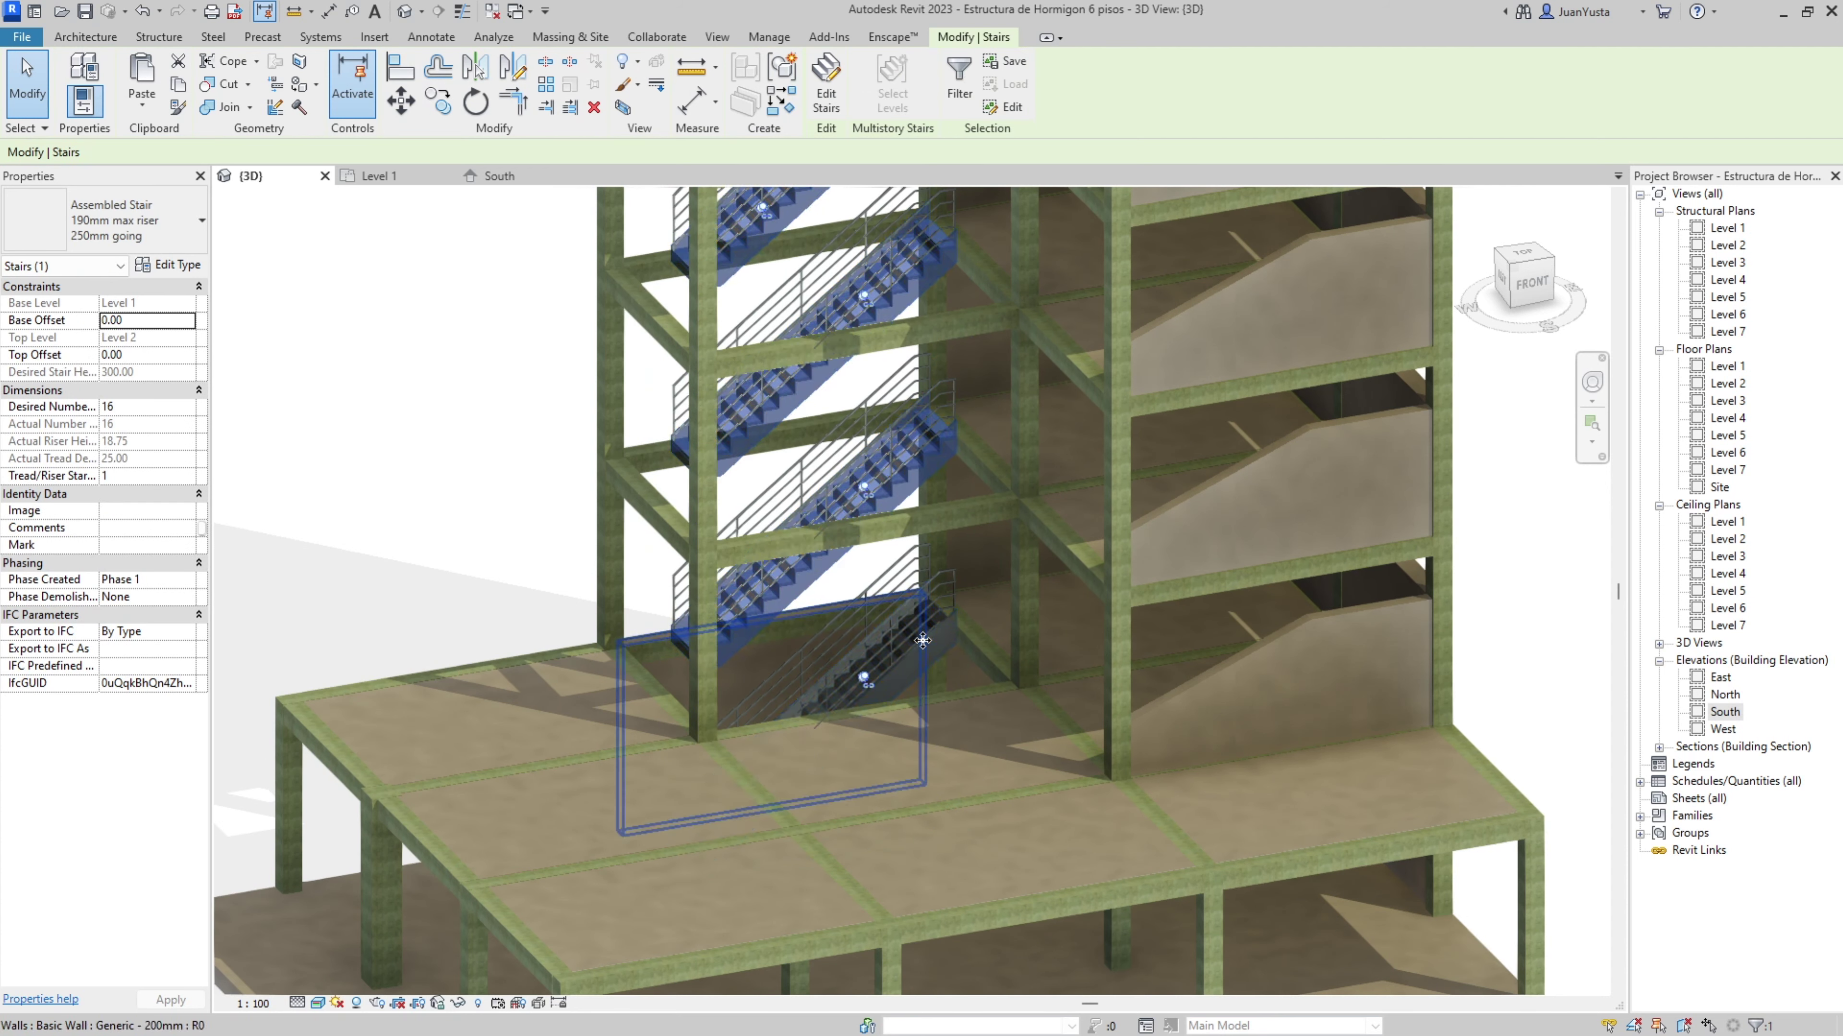
{"action": "left_click", "coordinate": [936, 652]}
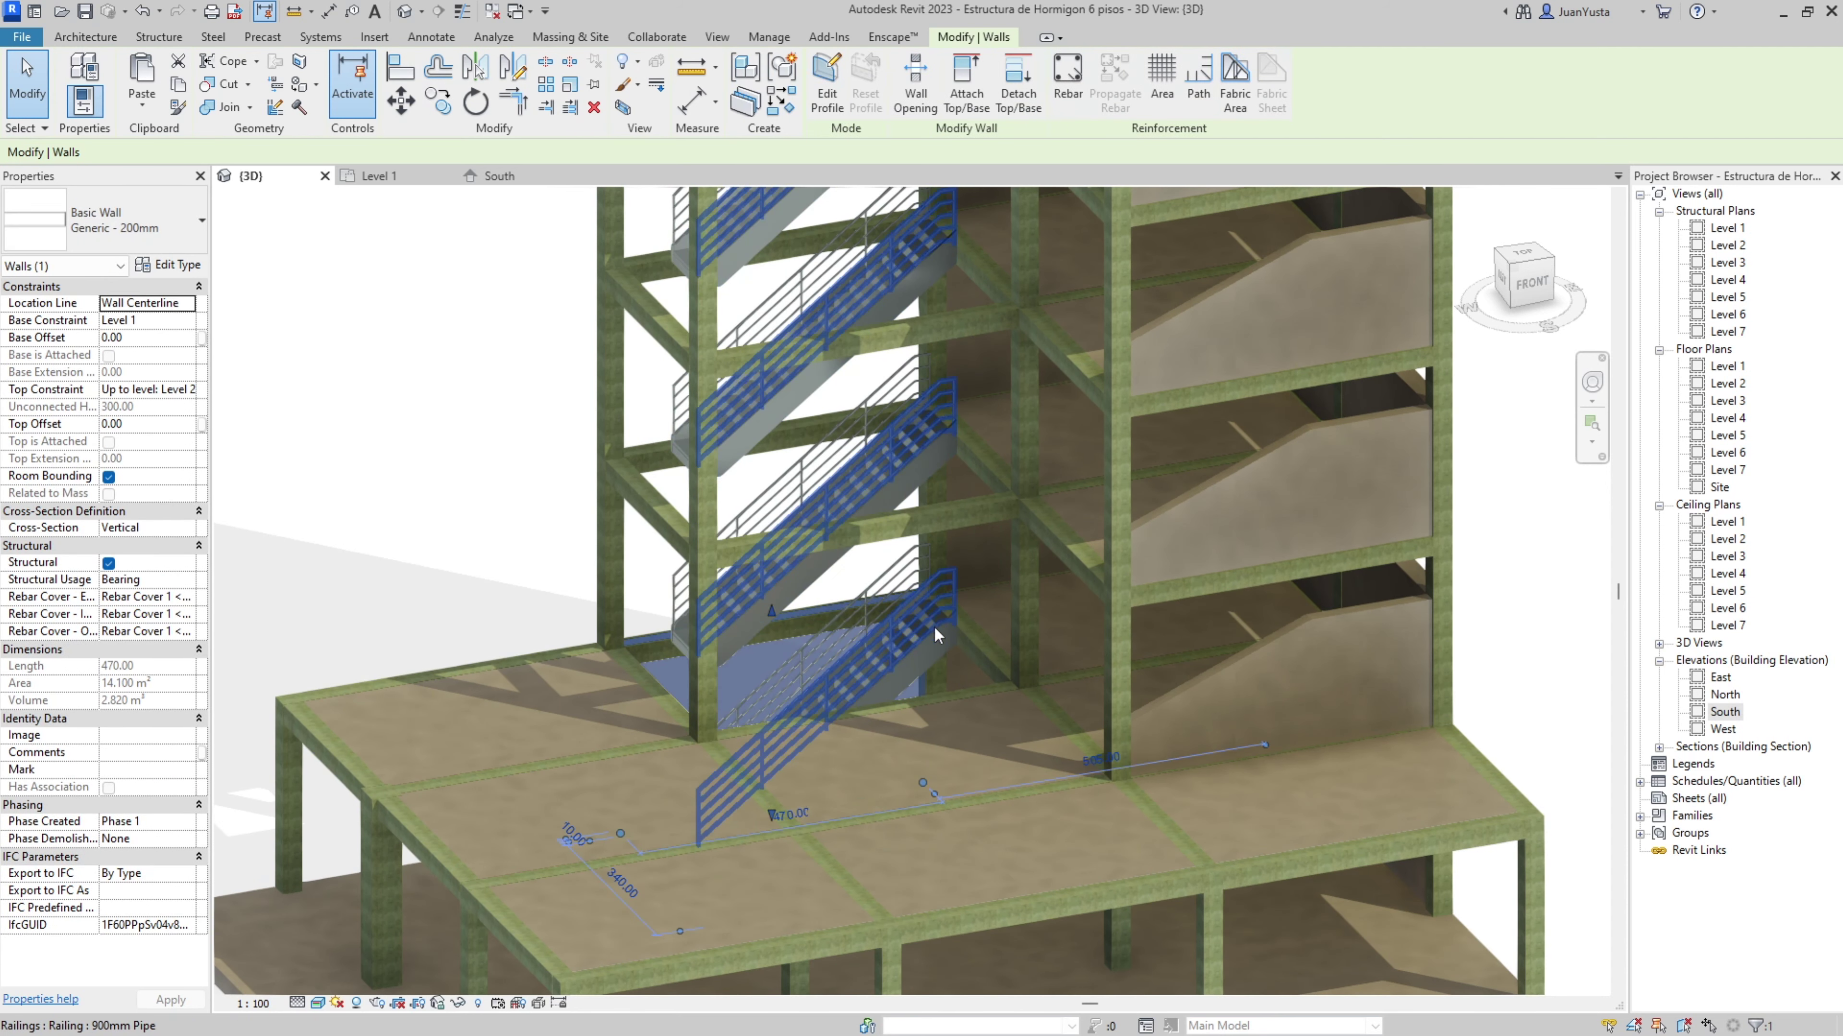
{"action": "left_click", "coordinate": [932, 618]}
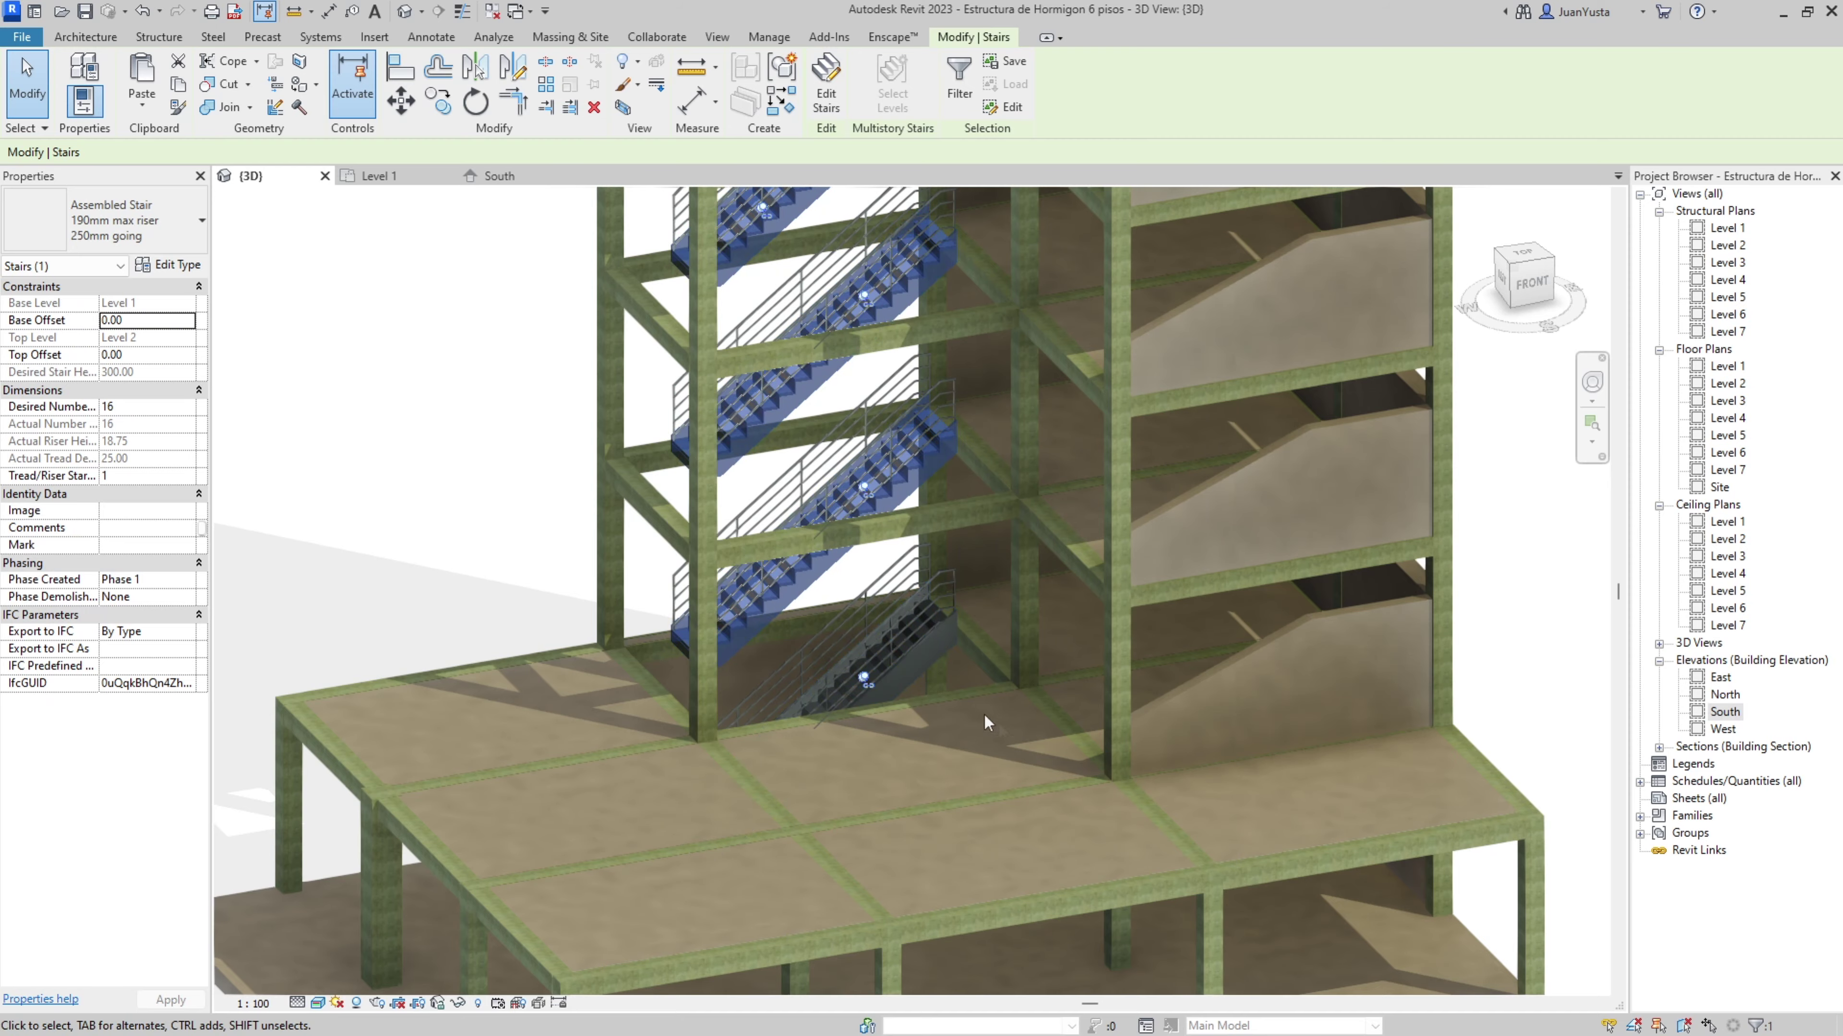
Zoom in on the stair flights, then return to the South elevation.
{"action": "scroll", "coordinate": [913, 476], "scroll_direction": "up", "scroll_amount": 1}
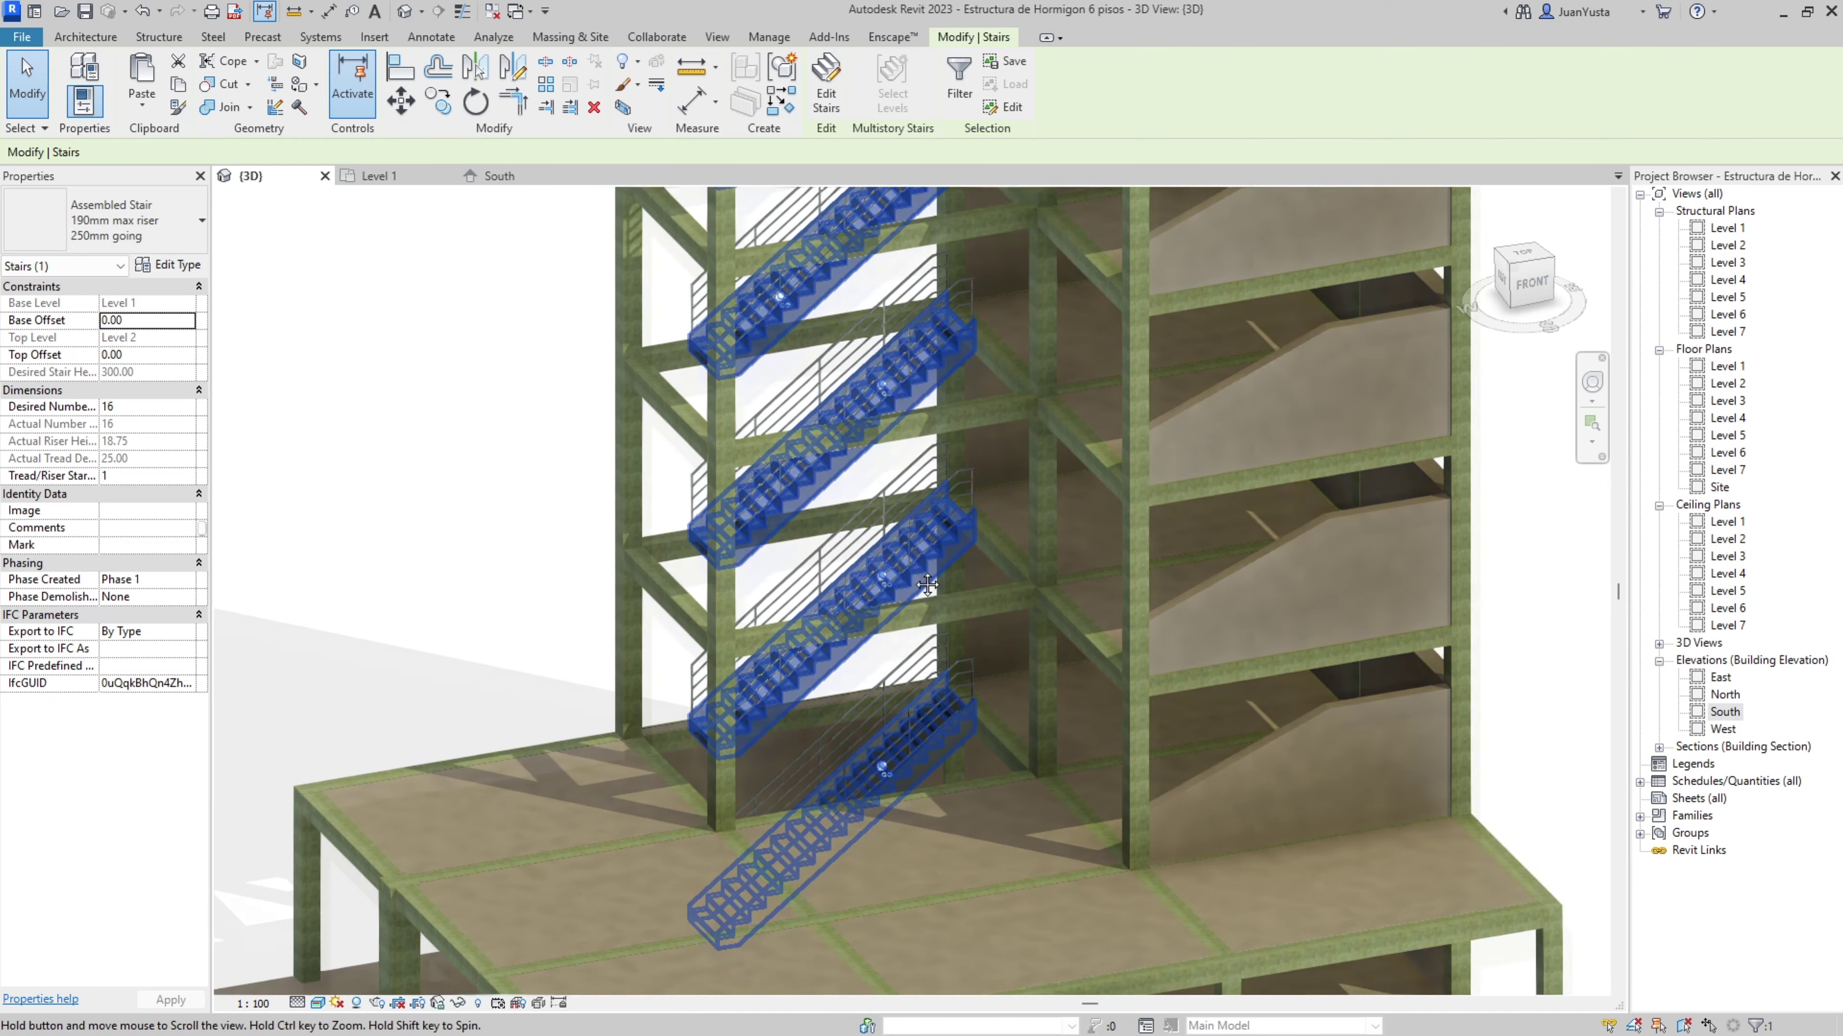
{"action": "scroll", "coordinate": [913, 475], "scroll_direction": "up", "scroll_amount": 1}
{"action": "scroll", "coordinate": [913, 475], "scroll_direction": "up", "scroll_amount": 2}
{"action": "scroll", "coordinate": [925, 480], "scroll_direction": "up", "scroll_amount": 1}
{"action": "scroll", "coordinate": [754, 412], "scroll_direction": "up", "scroll_amount": 2}
{"action": "scroll", "coordinate": [754, 409], "scroll_direction": "down", "scroll_amount": 3}
{"action": "scroll", "coordinate": [745, 437], "scroll_direction": "down", "scroll_amount": 1}
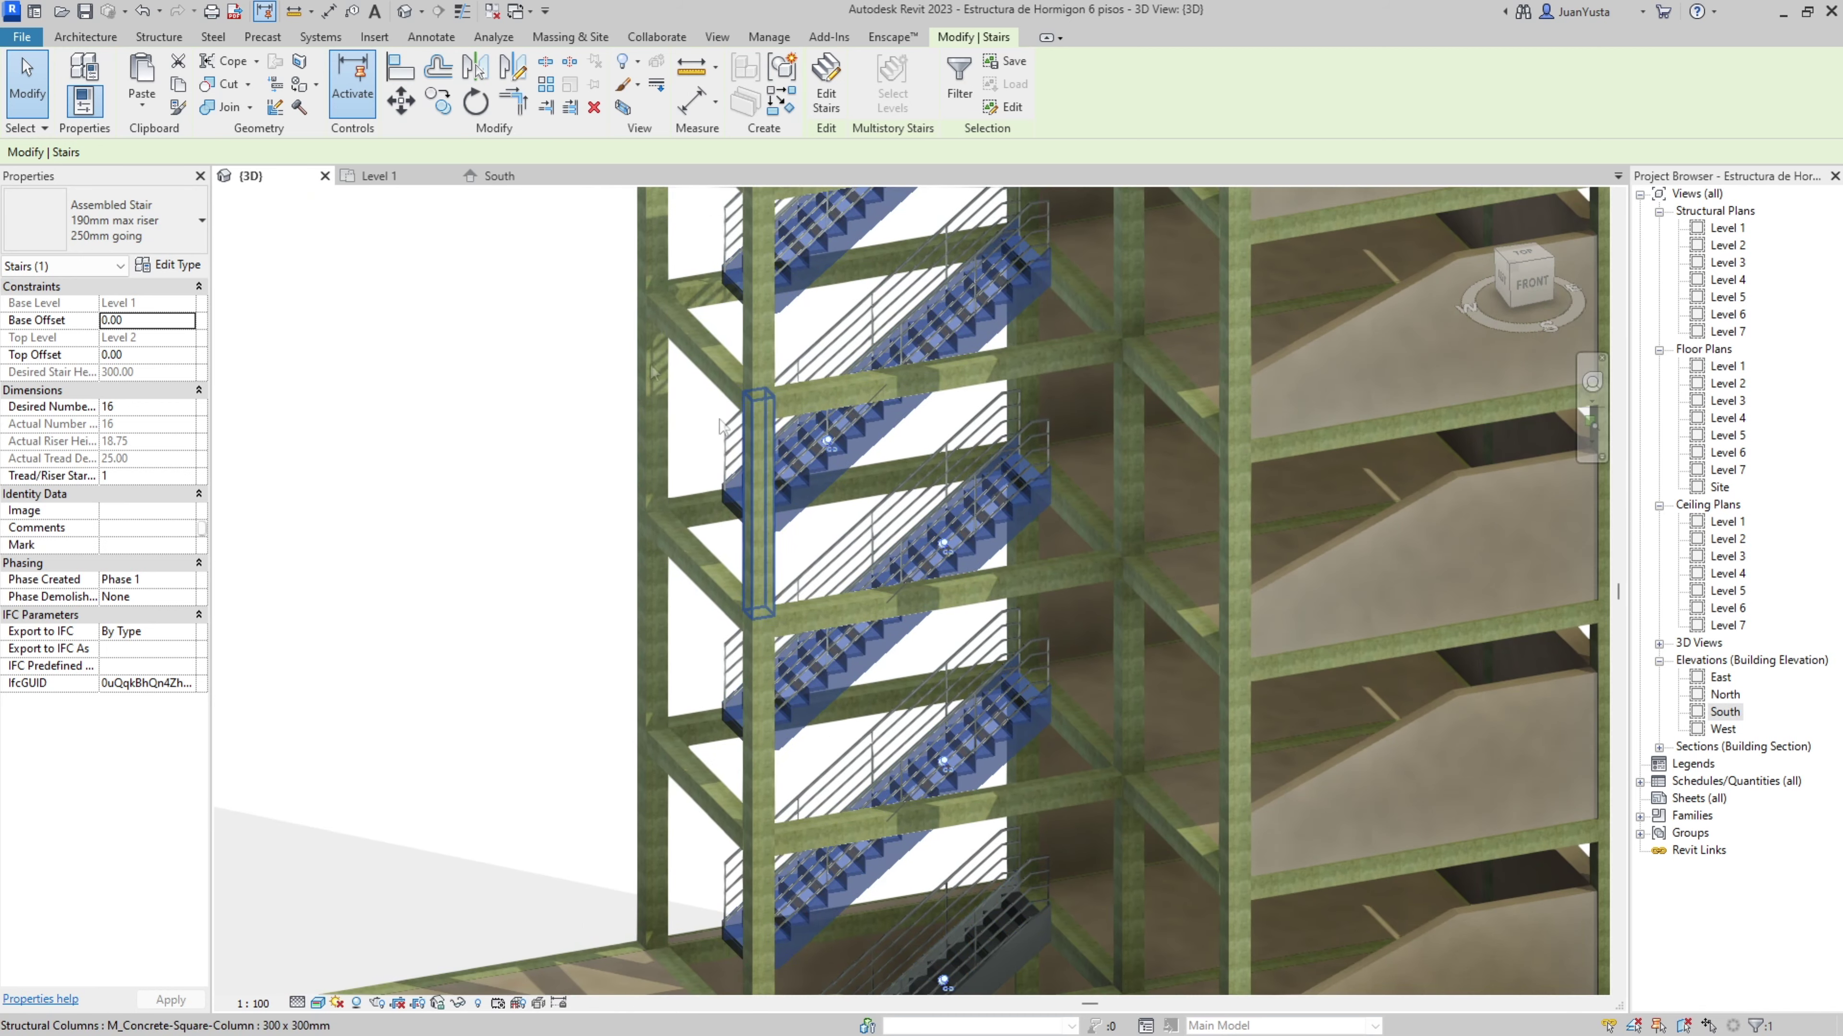
{"action": "left_click", "coordinate": [491, 178]}
{"action": "scroll", "coordinate": [900, 458], "scroll_direction": "down", "scroll_amount": 3}
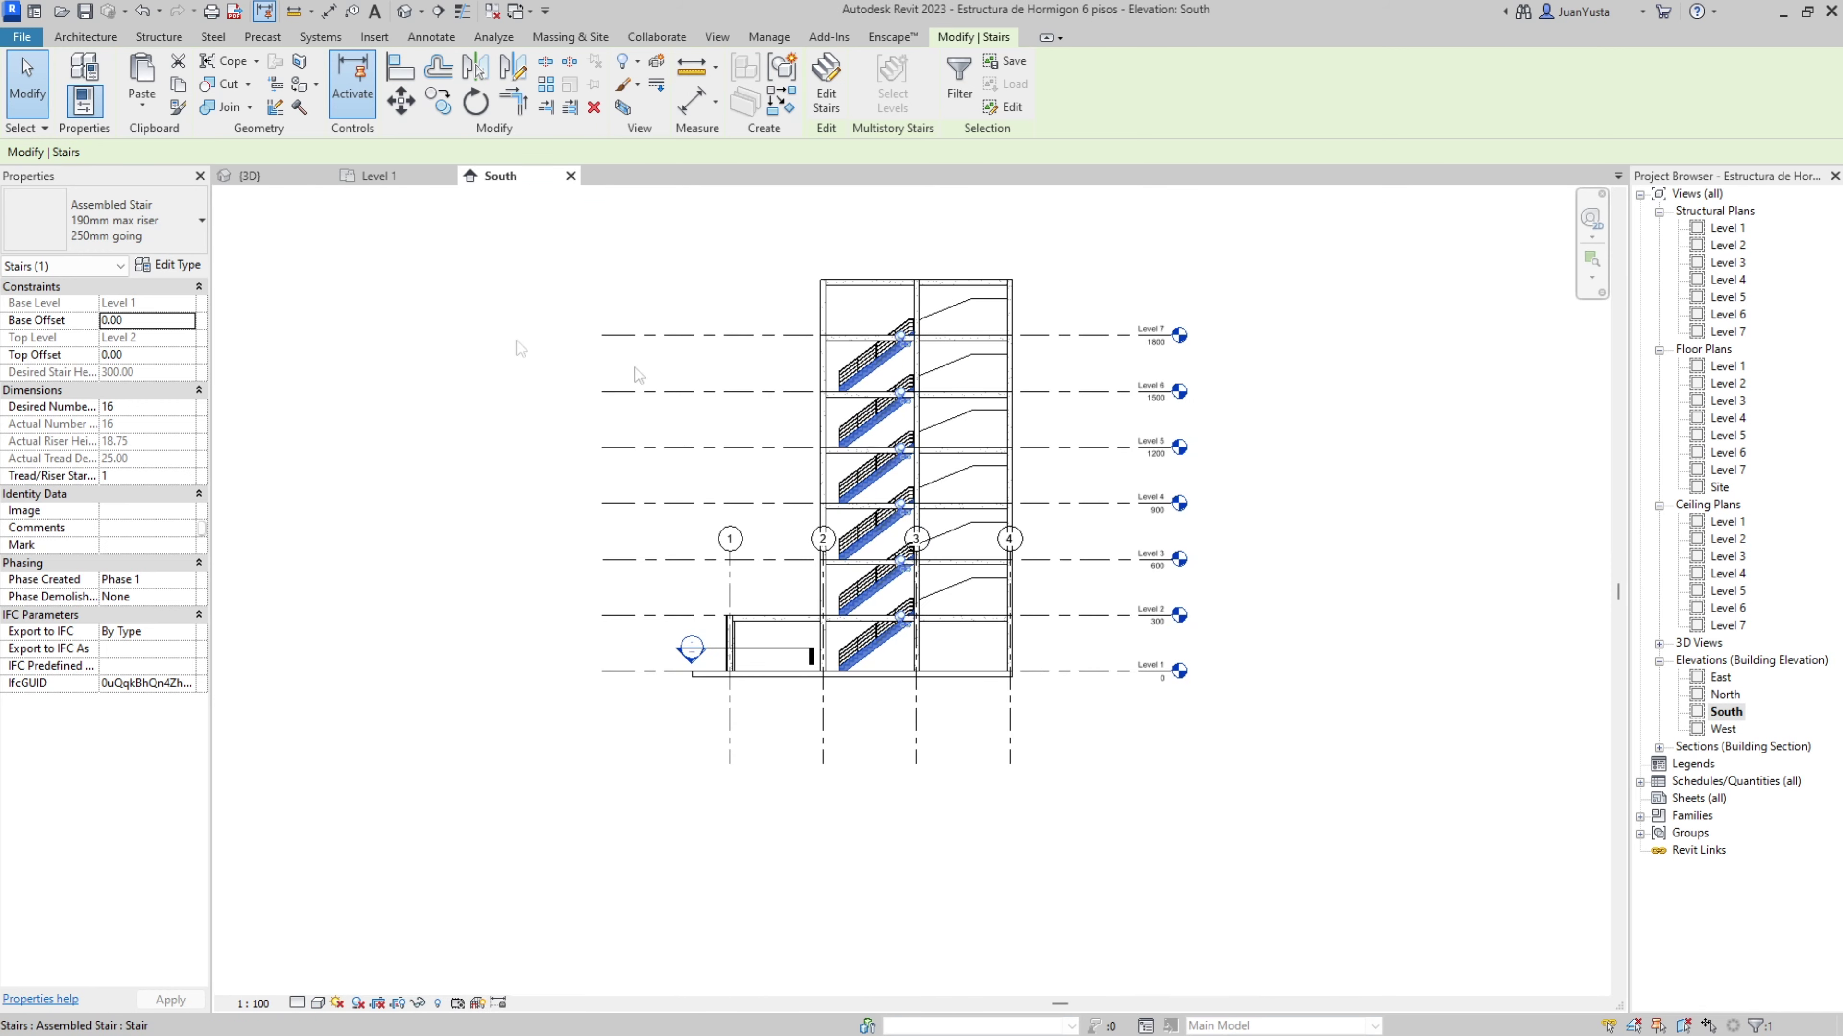
Try the Industrial and Assembly stair type, then revert to 190mm max riser 250mm going.
{"action": "left_click", "coordinate": [108, 220]}
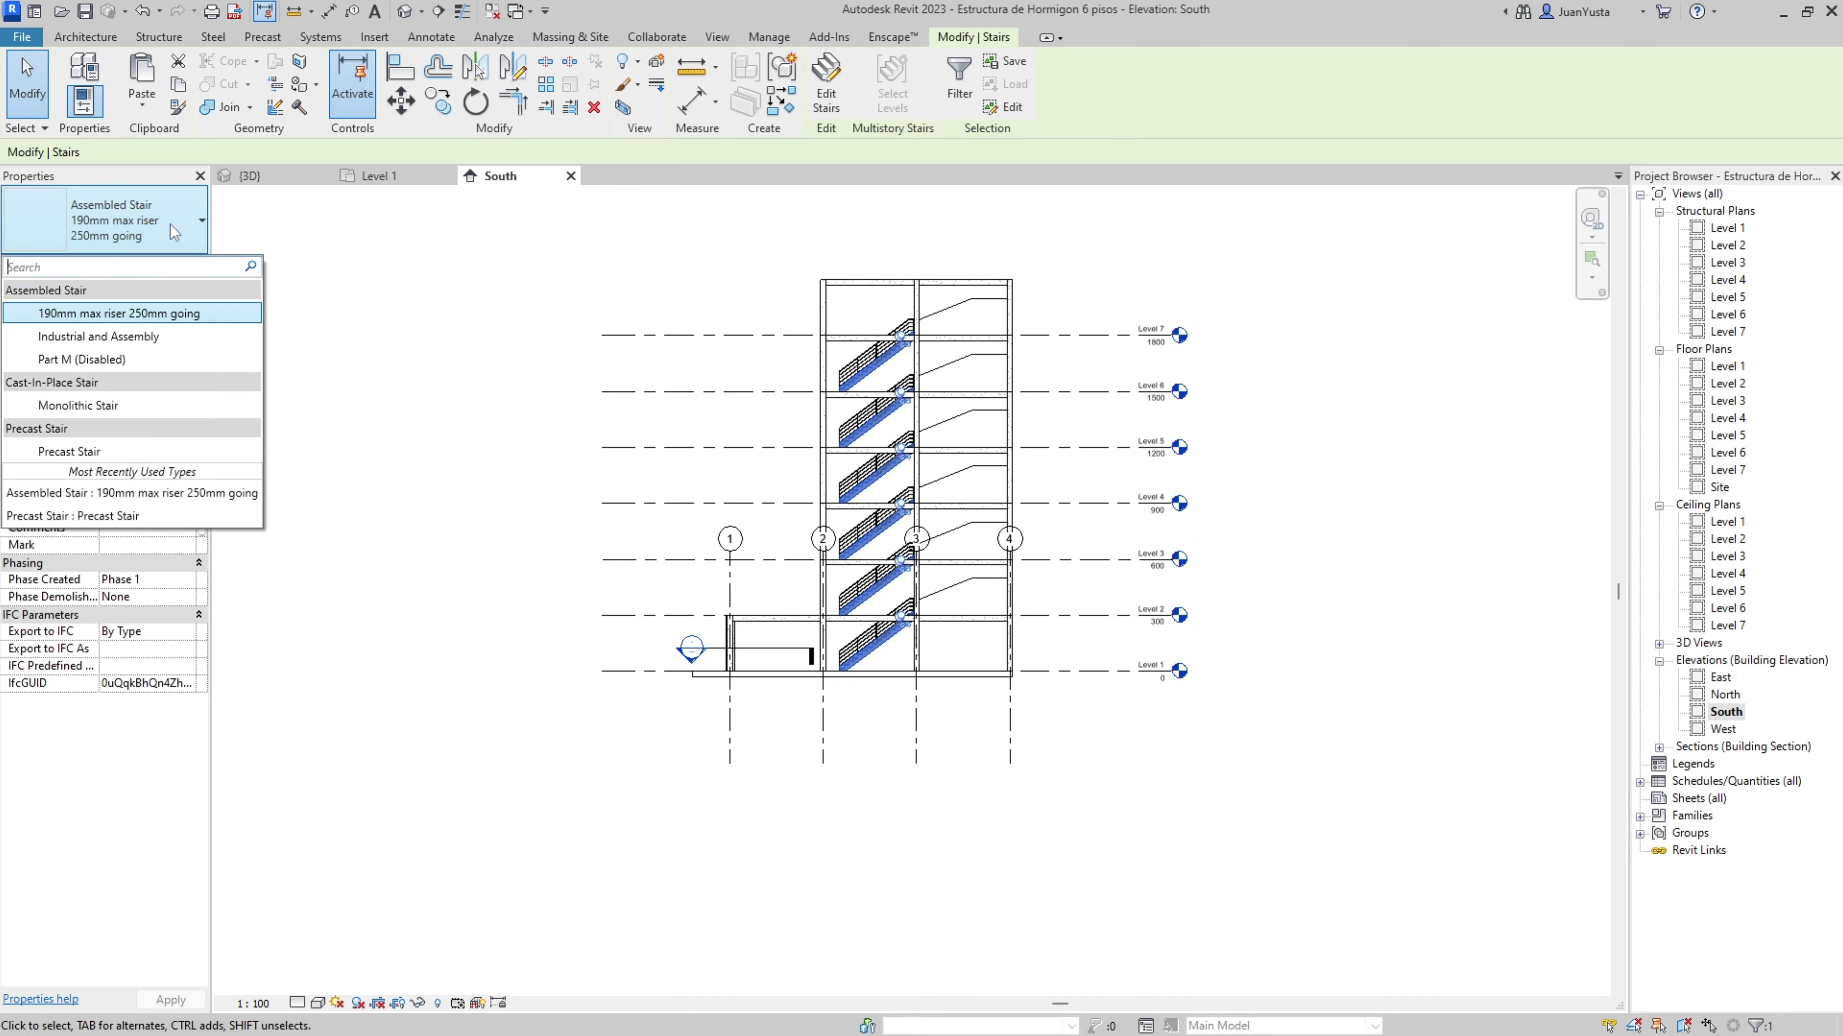
{"action": "left_click", "coordinate": [118, 339]}
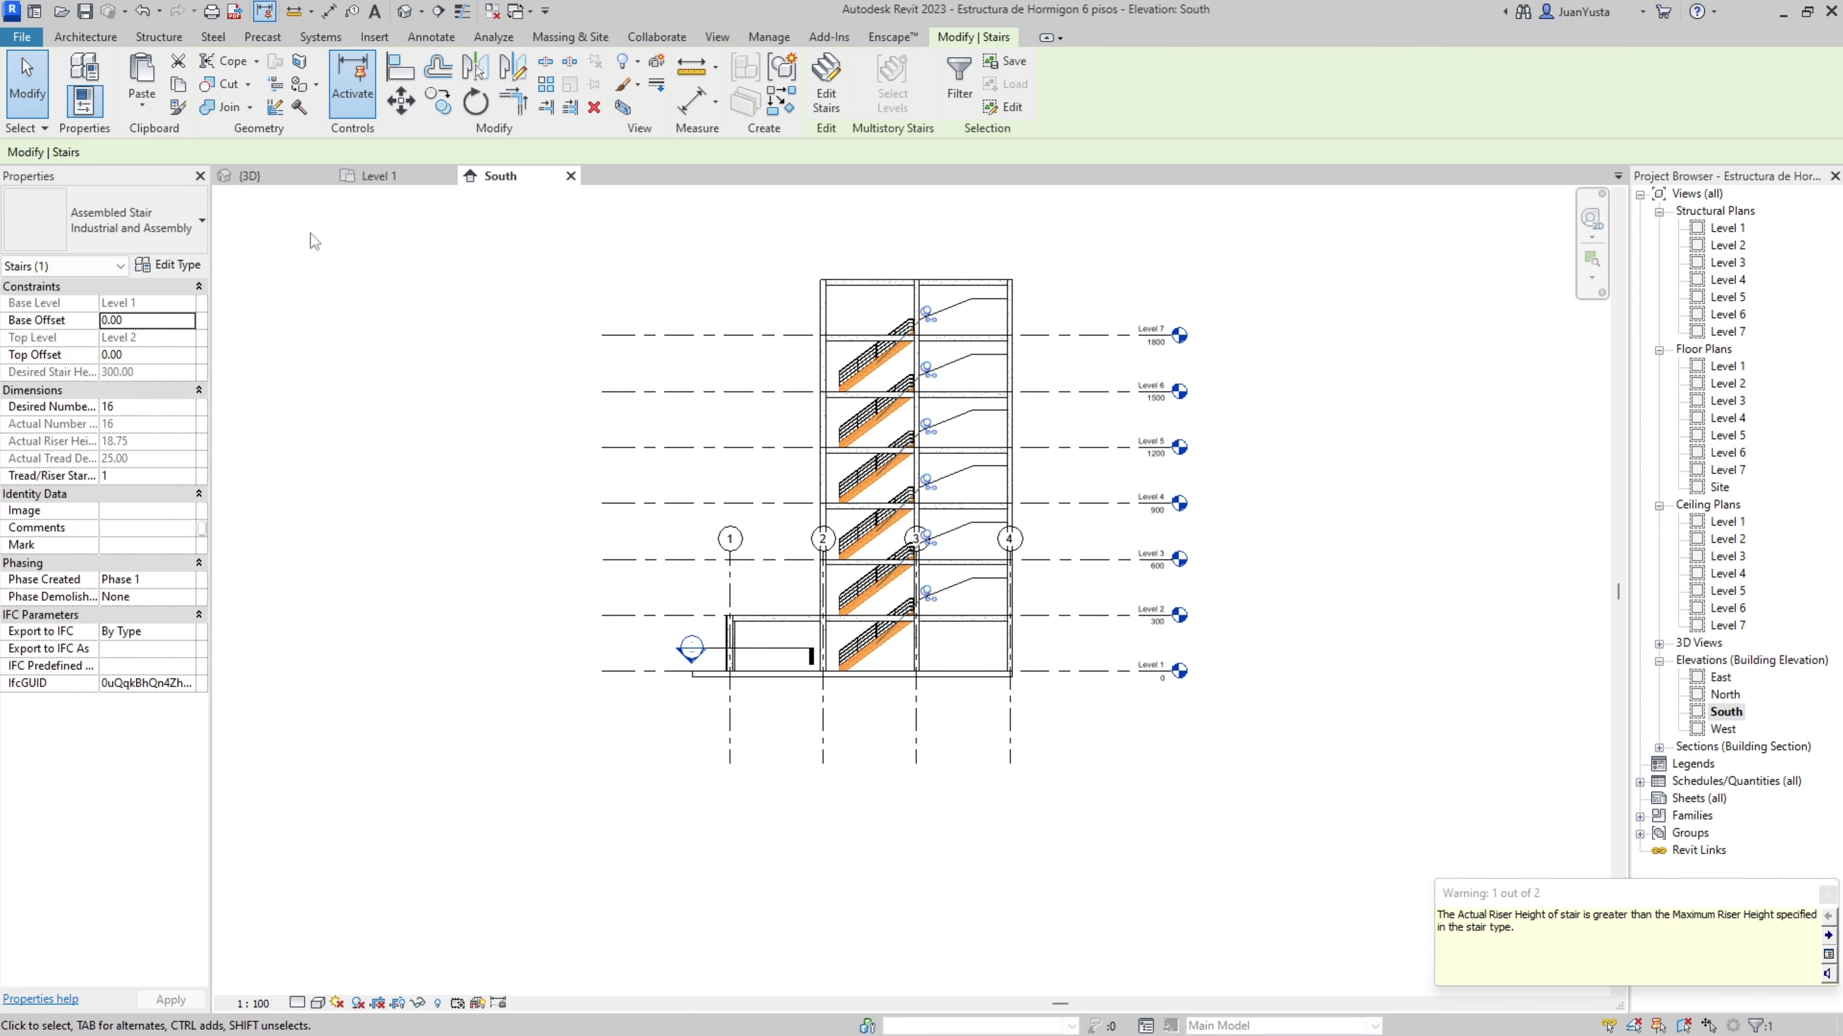
{"action": "scroll", "coordinate": [849, 350], "scroll_direction": "up", "scroll_amount": 5}
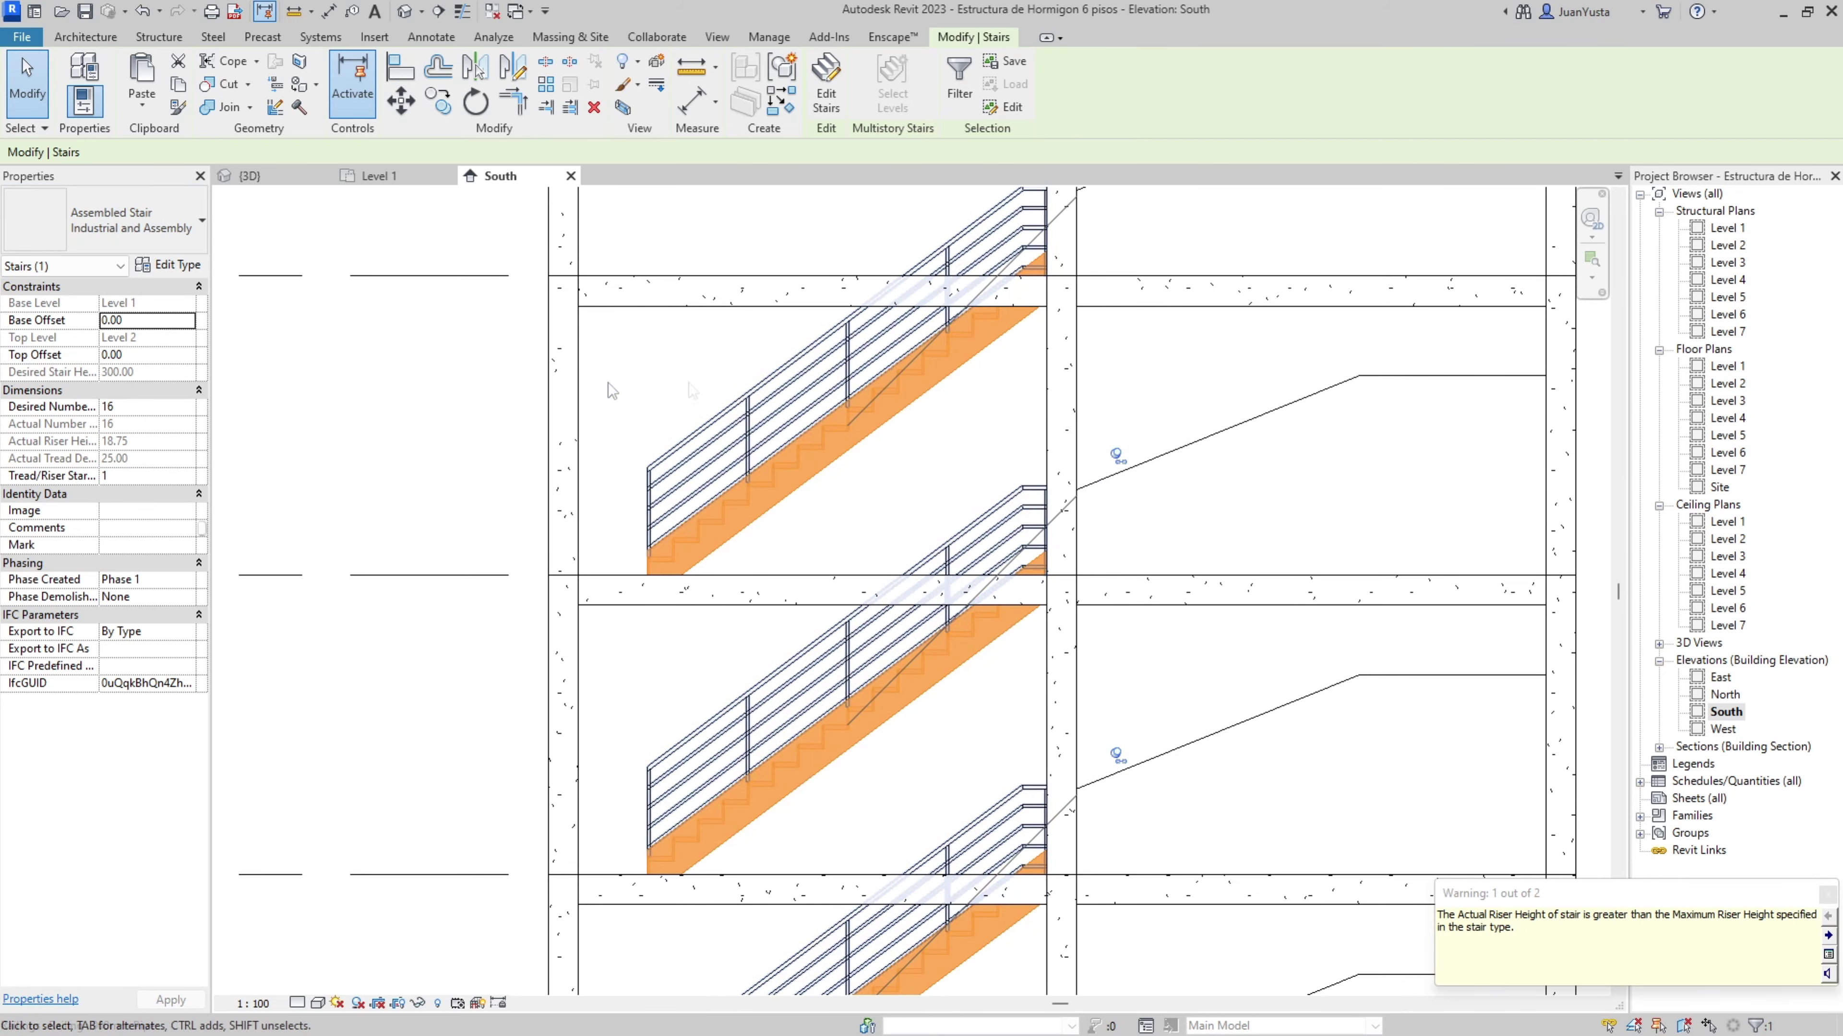
{"action": "scroll", "coordinate": [762, 435], "scroll_direction": "down", "scroll_amount": 4}
{"action": "scroll", "coordinate": [581, 494], "scroll_direction": "down", "scroll_amount": 2}
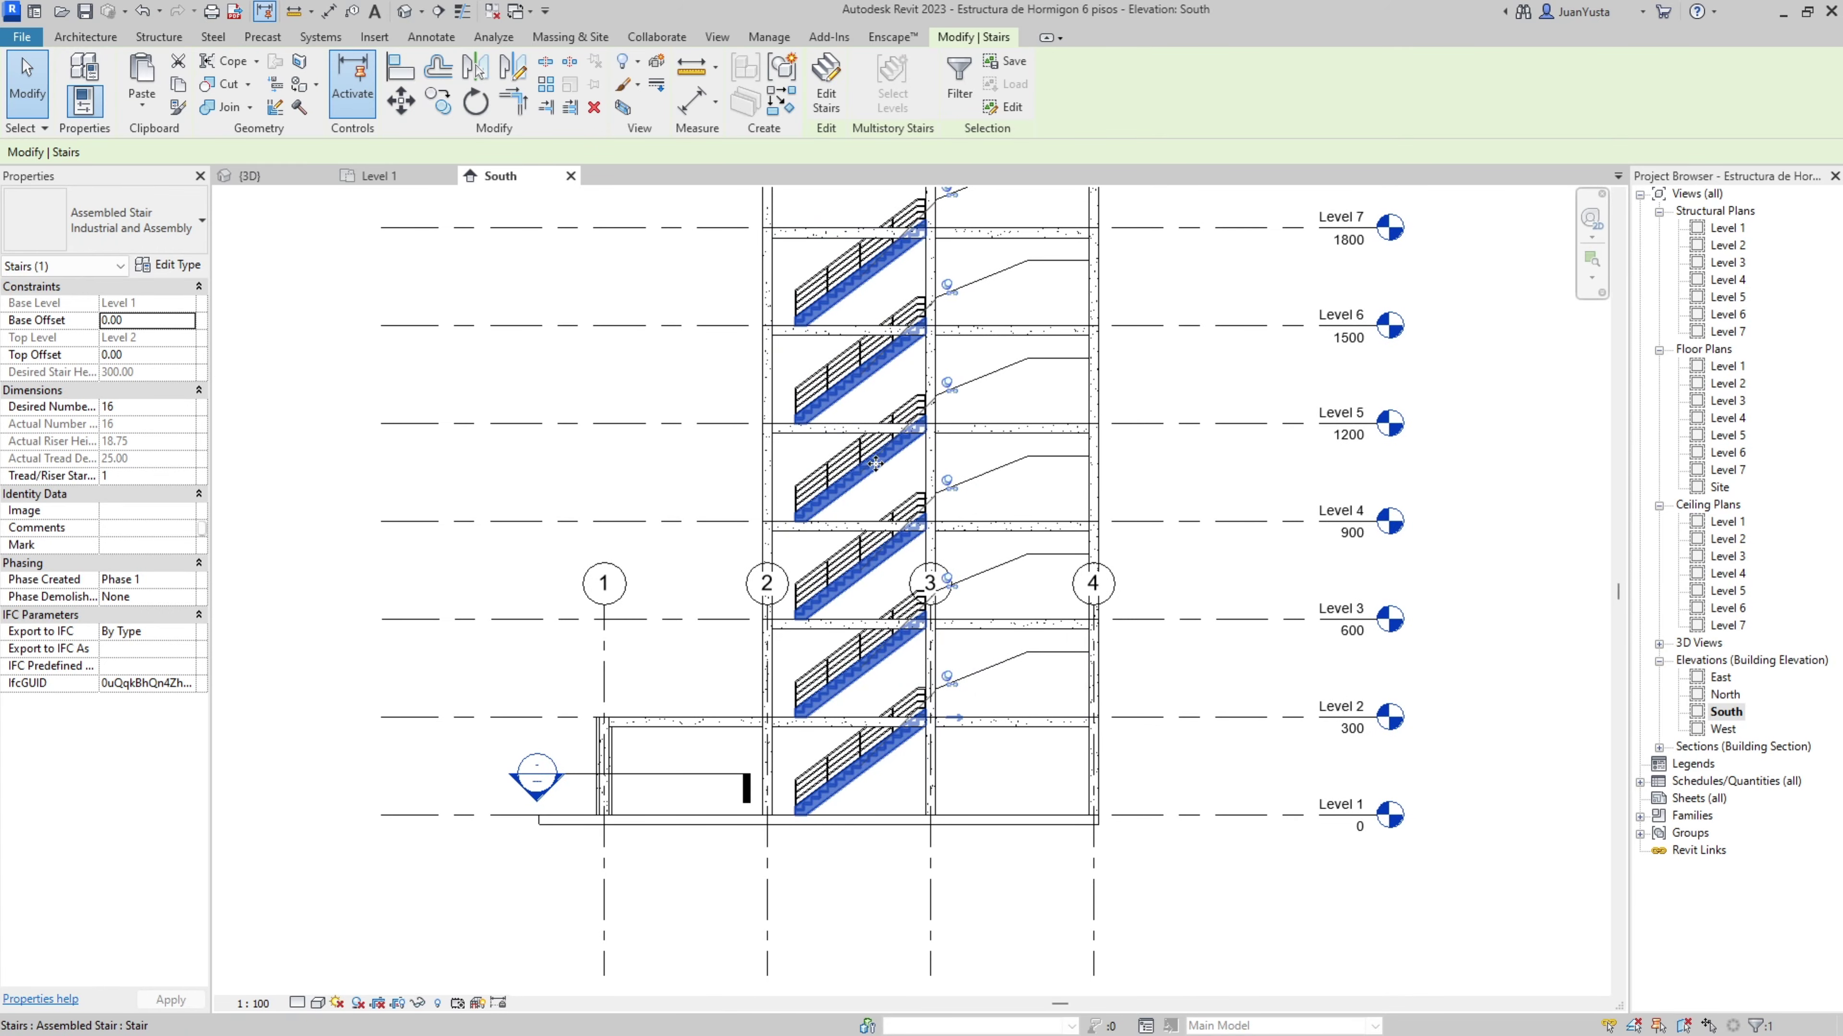
{"action": "left_click", "coordinate": [101, 219]}
{"action": "left_click", "coordinate": [109, 298]}
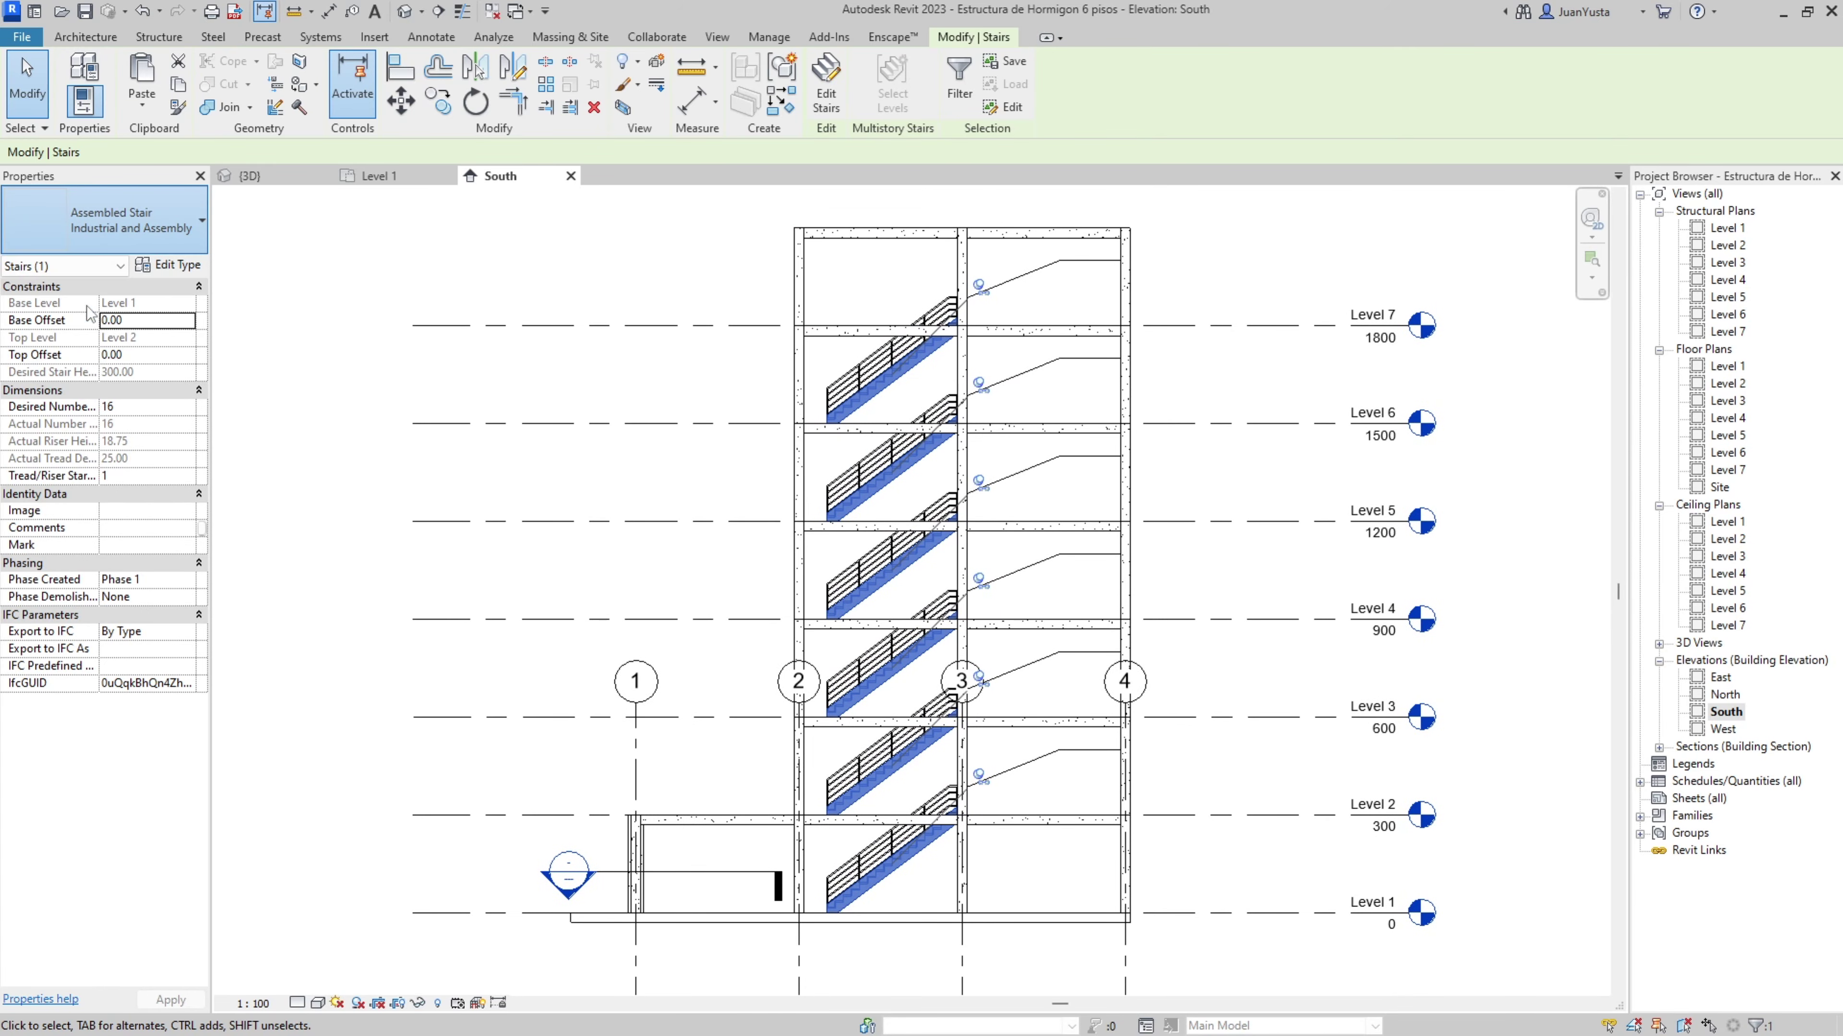
Select only the bottom flight of the multistory stair near Level 1.
{"action": "middle_click_drag", "start_coordinate": [900, 401], "coordinate": [898, 272]}
{"action": "left_click", "coordinate": [1008, 788]}
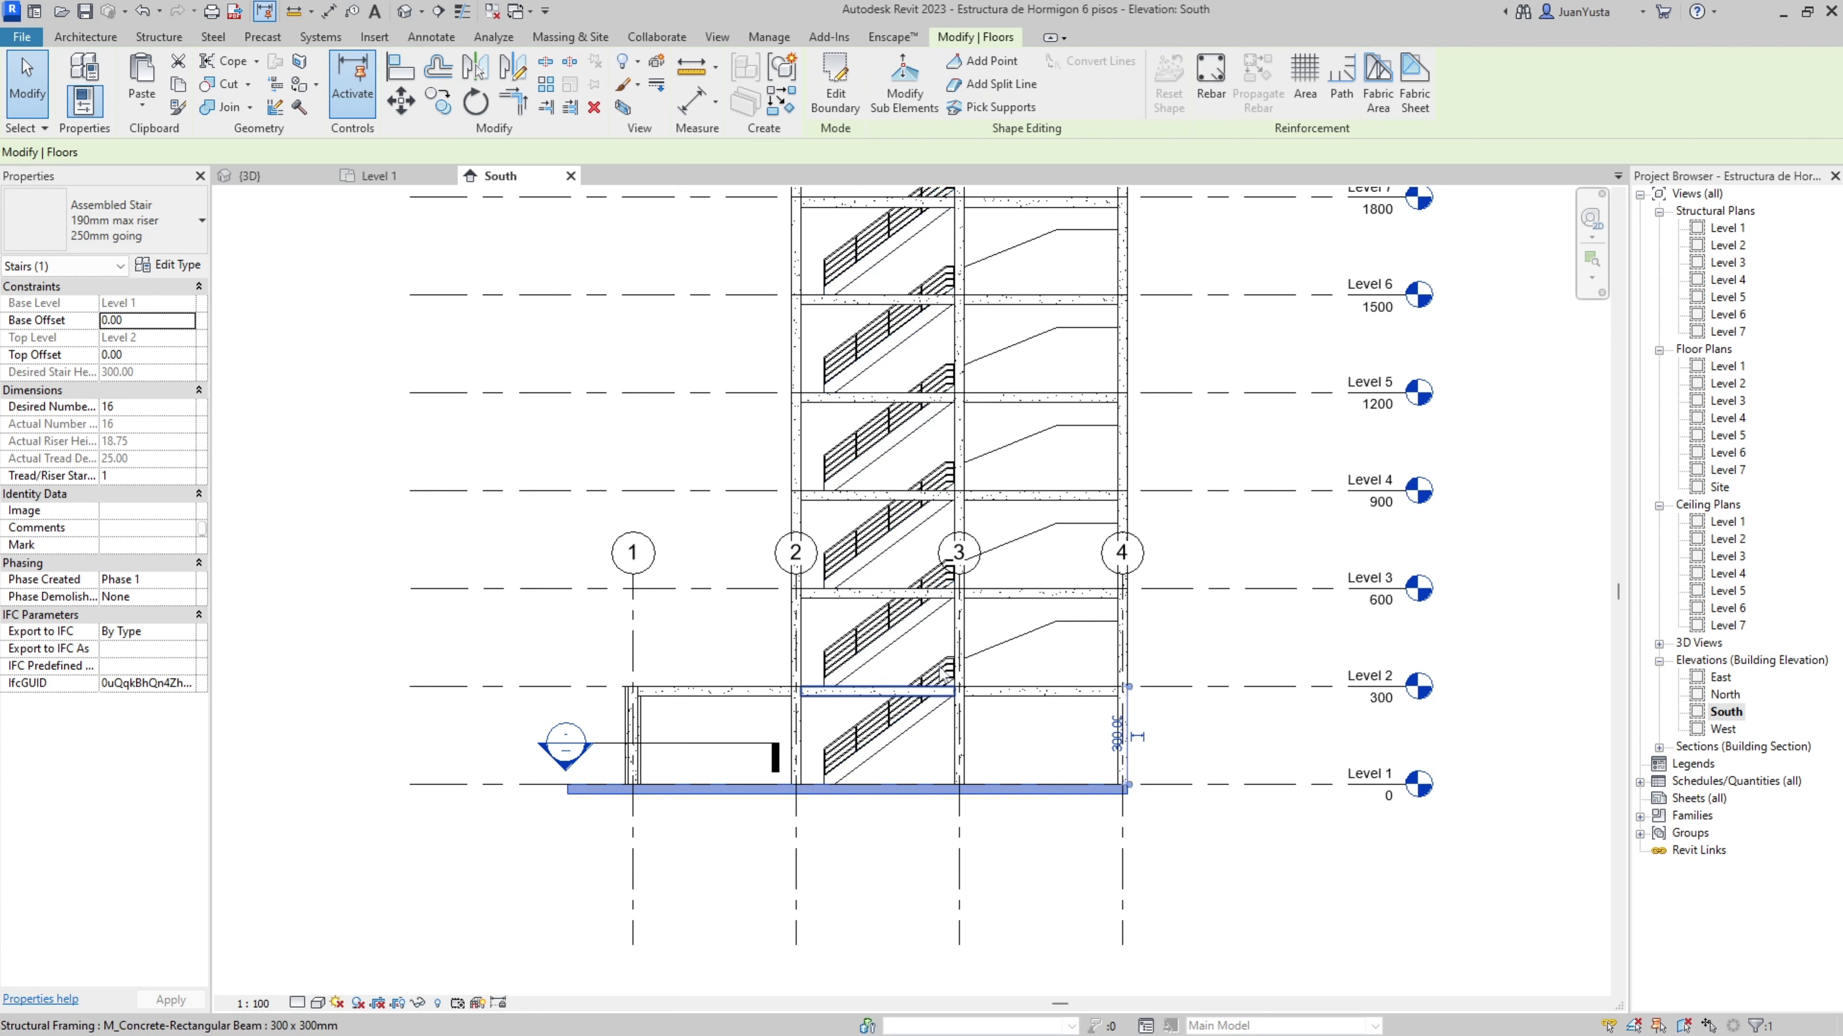
{"action": "left_click", "coordinate": [898, 742]}
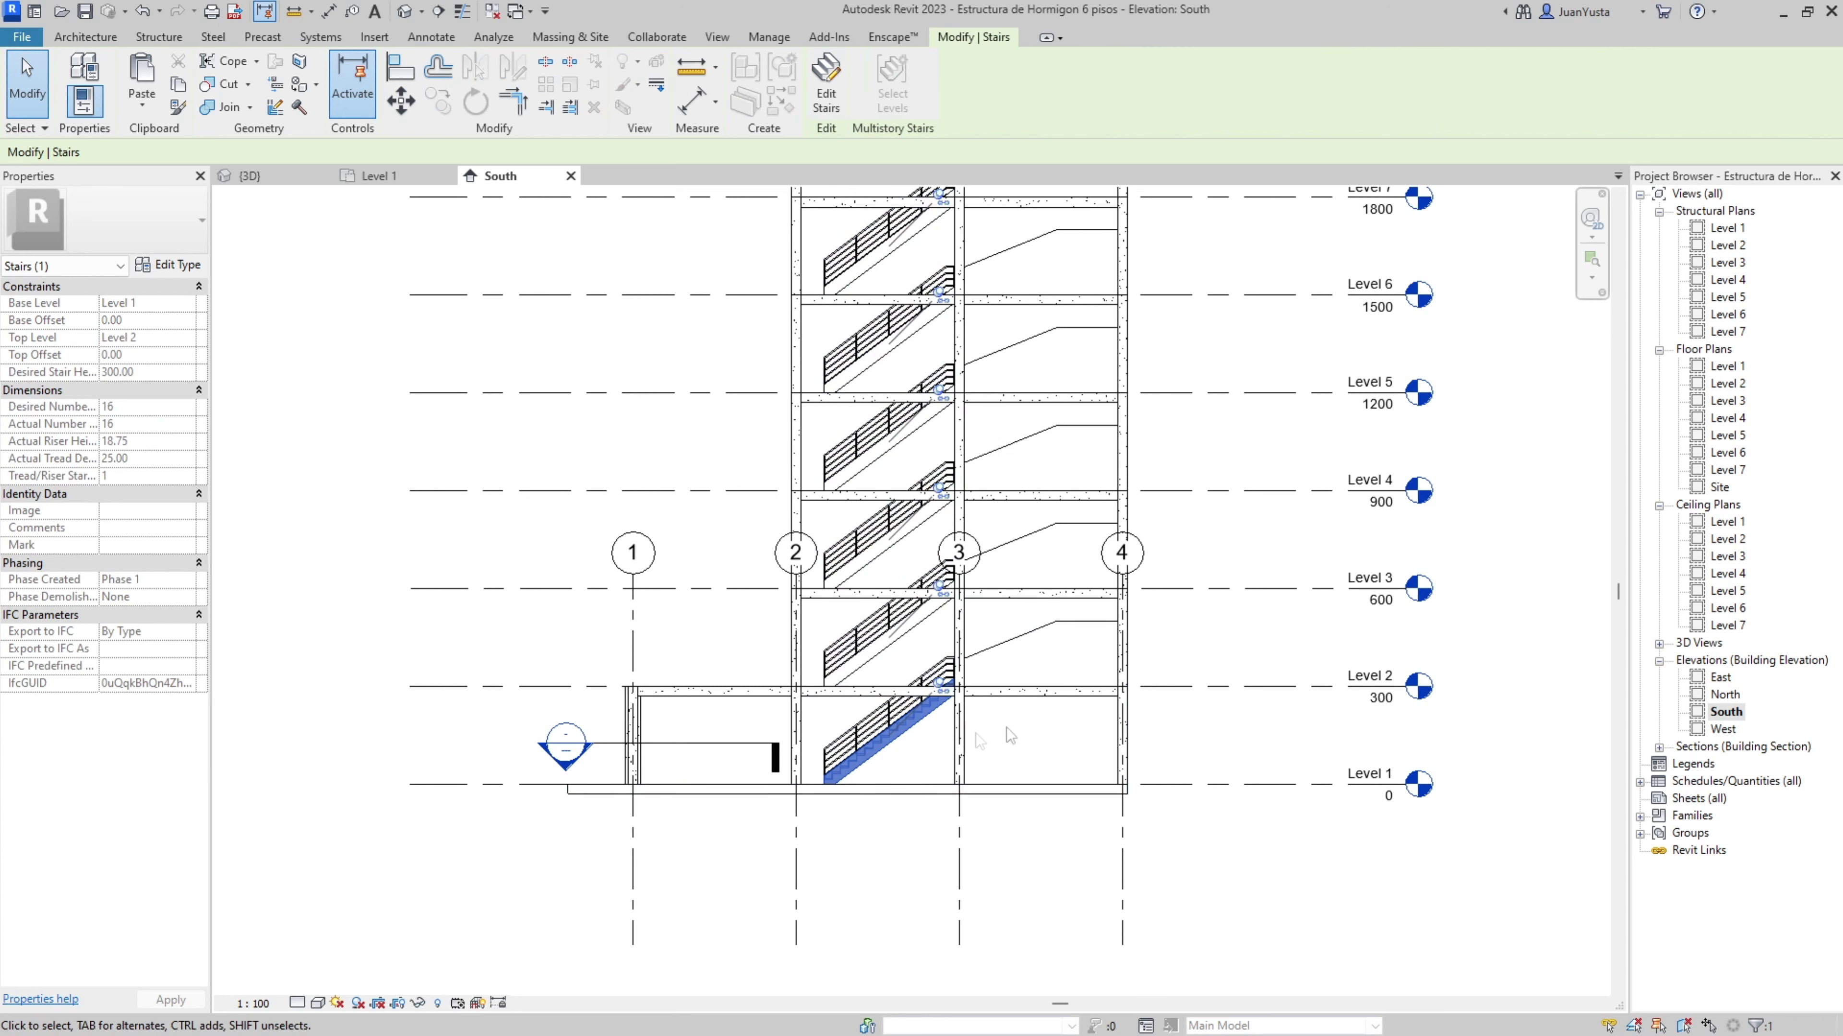
{"action": "left_click", "coordinate": [747, 787]}
{"action": "left_click", "coordinate": [885, 741]}
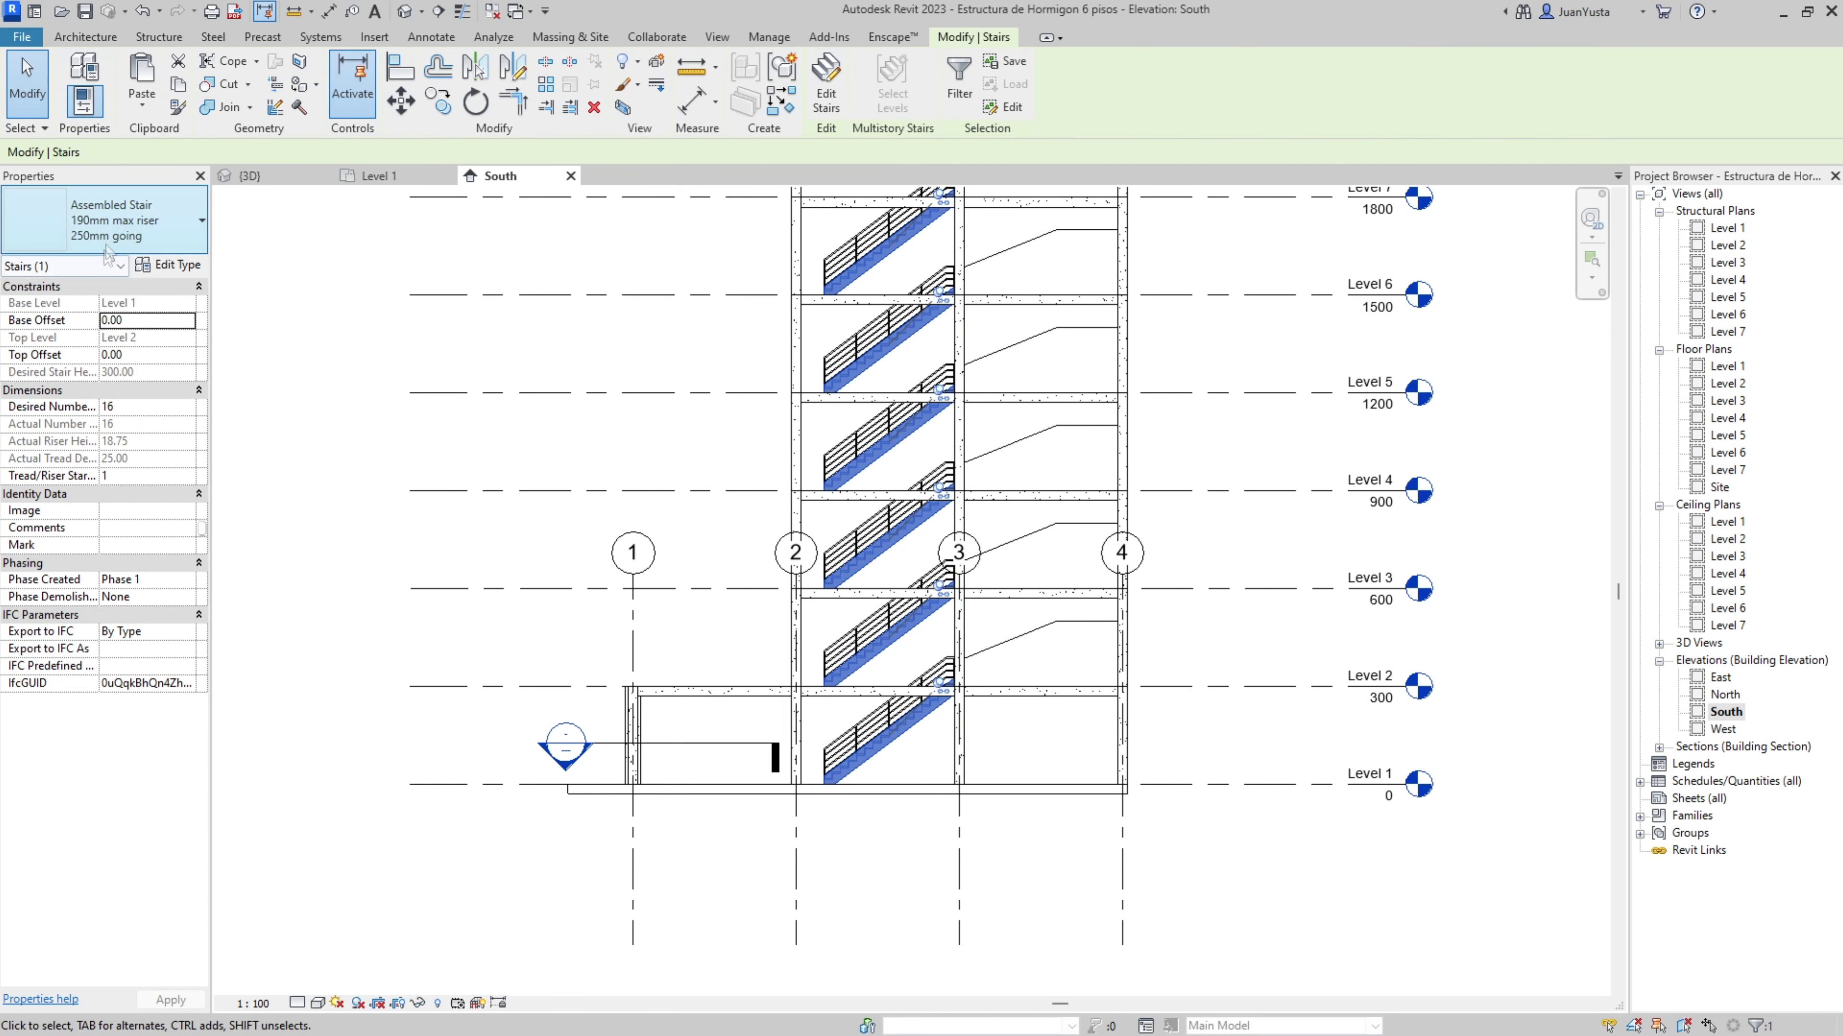
{"action": "left_click", "coordinate": [927, 782]}
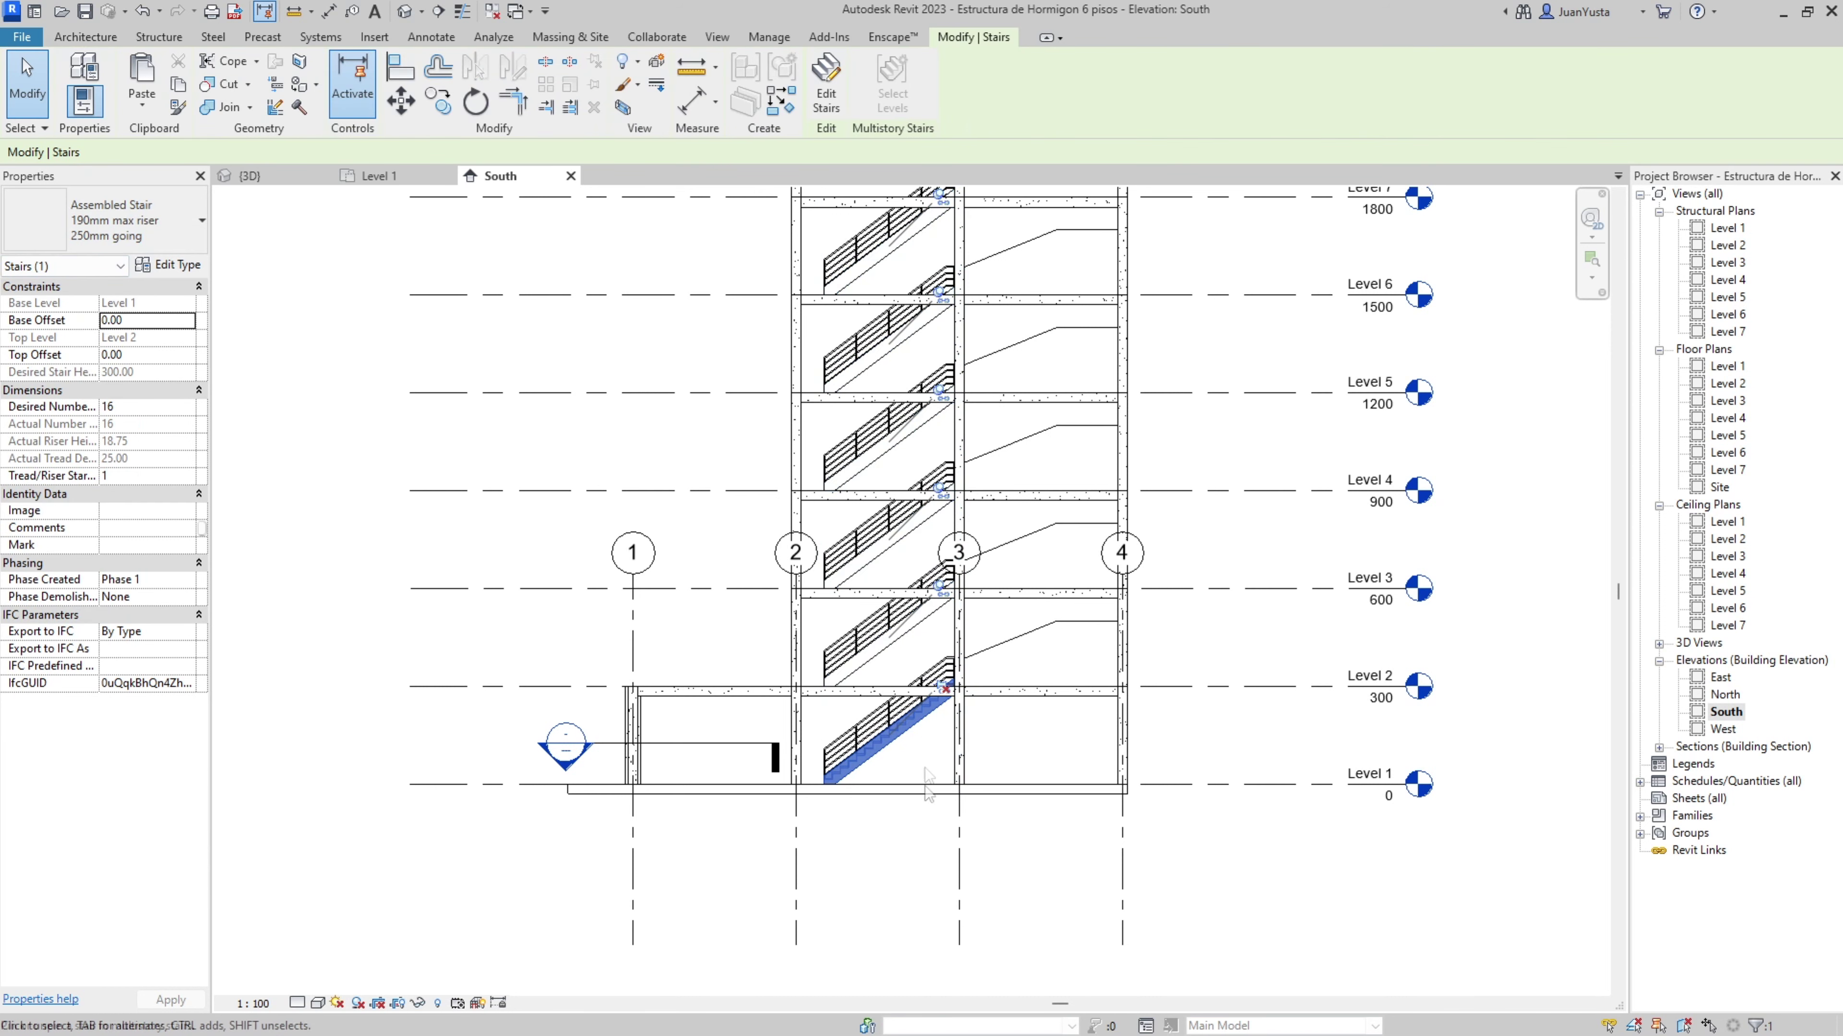
{"action": "scroll", "coordinate": [939, 607], "scroll_direction": "up", "scroll_amount": 2}
{"action": "middle_click_drag", "start_coordinate": [869, 405], "coordinate": [858, 514]}
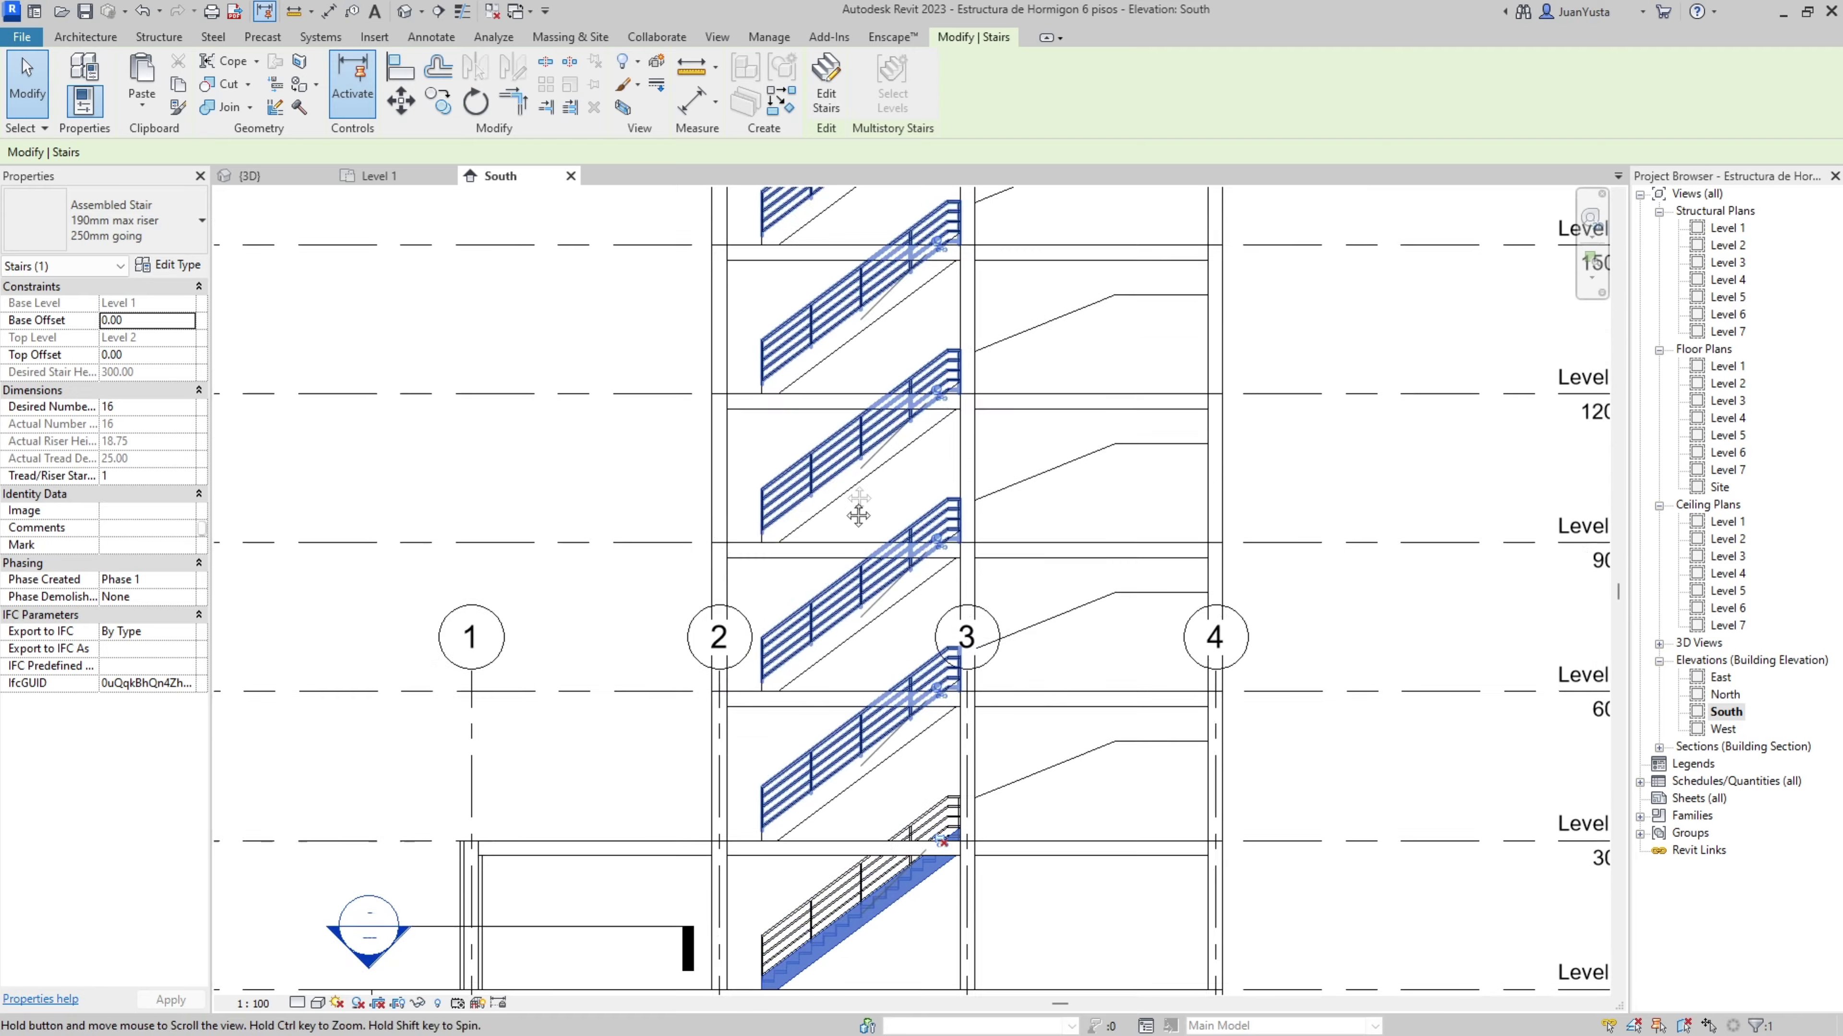
{"action": "scroll", "coordinate": [858, 514], "scroll_direction": "down", "scroll_amount": 3}
{"action": "scroll", "coordinate": [700, 591], "scroll_direction": "up", "scroll_amount": 3}
{"action": "scroll", "coordinate": [700, 591], "scroll_direction": "up", "scroll_amount": 2}
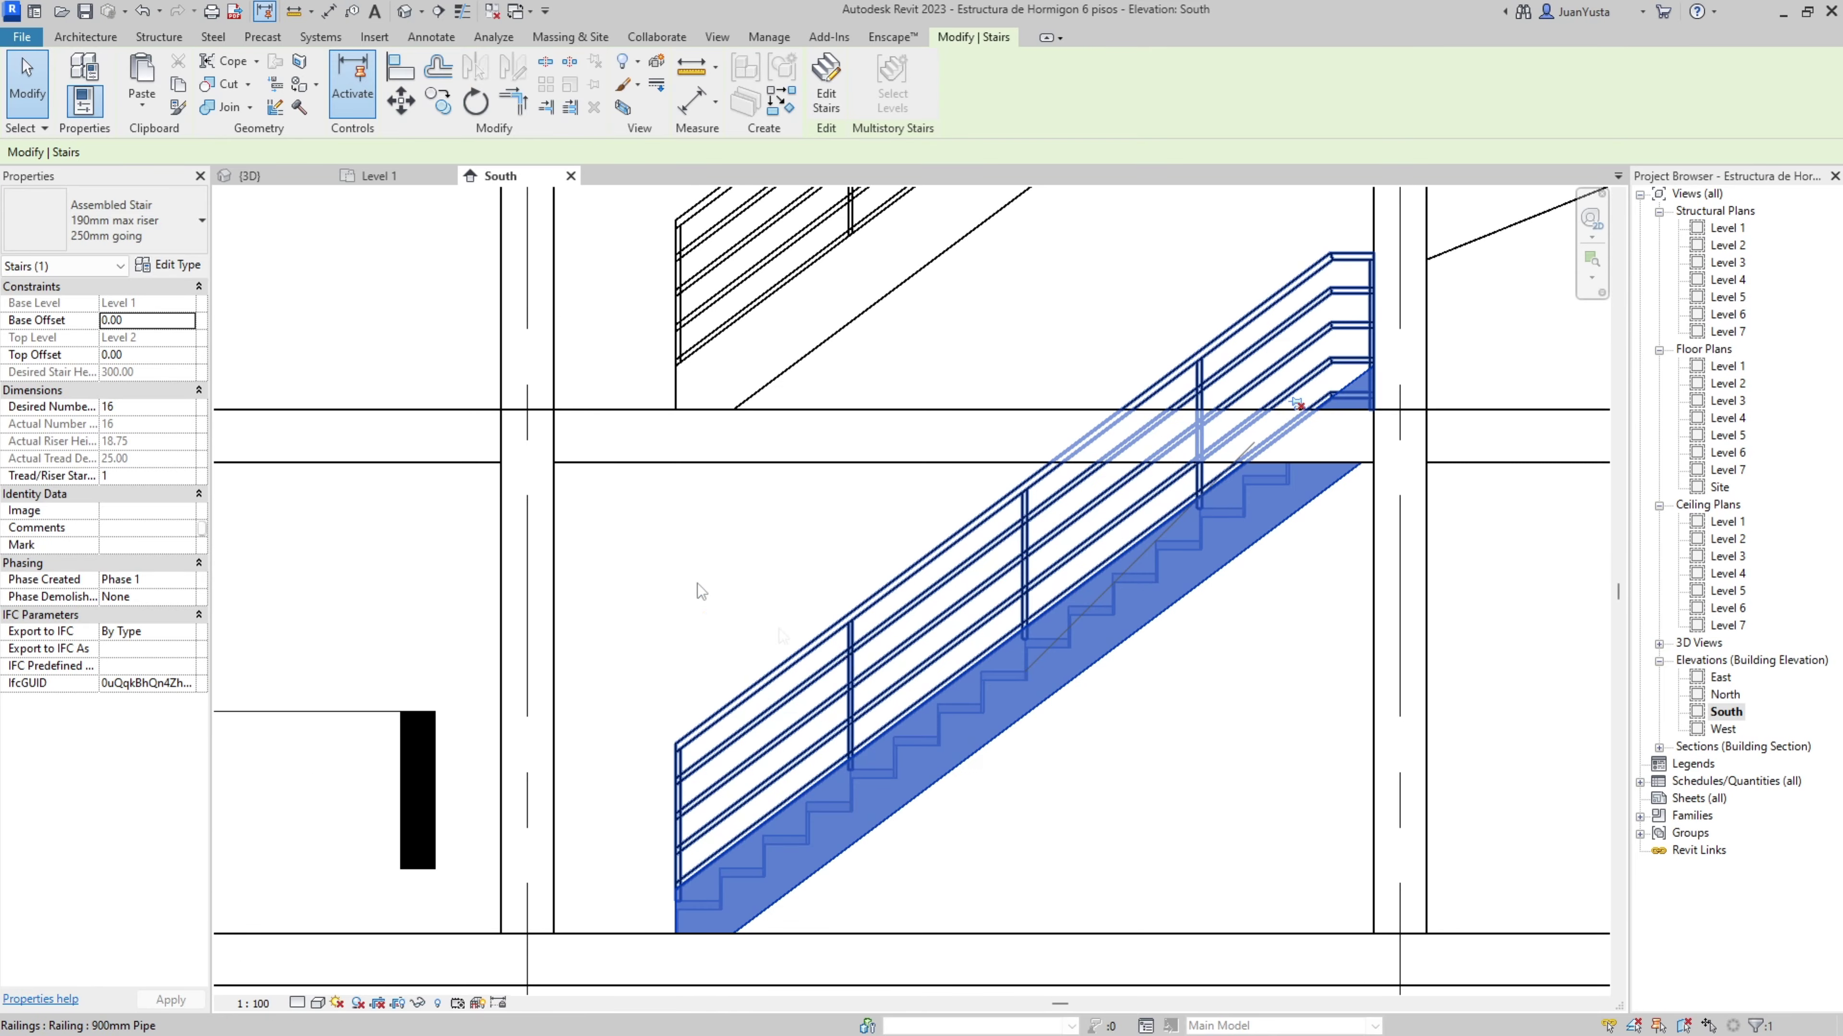
Set the bottom flight to the Part M (Disabled) type and enter Edit Stairs.
{"action": "left_click", "coordinate": [202, 220]}
{"action": "left_click", "coordinate": [101, 334]}
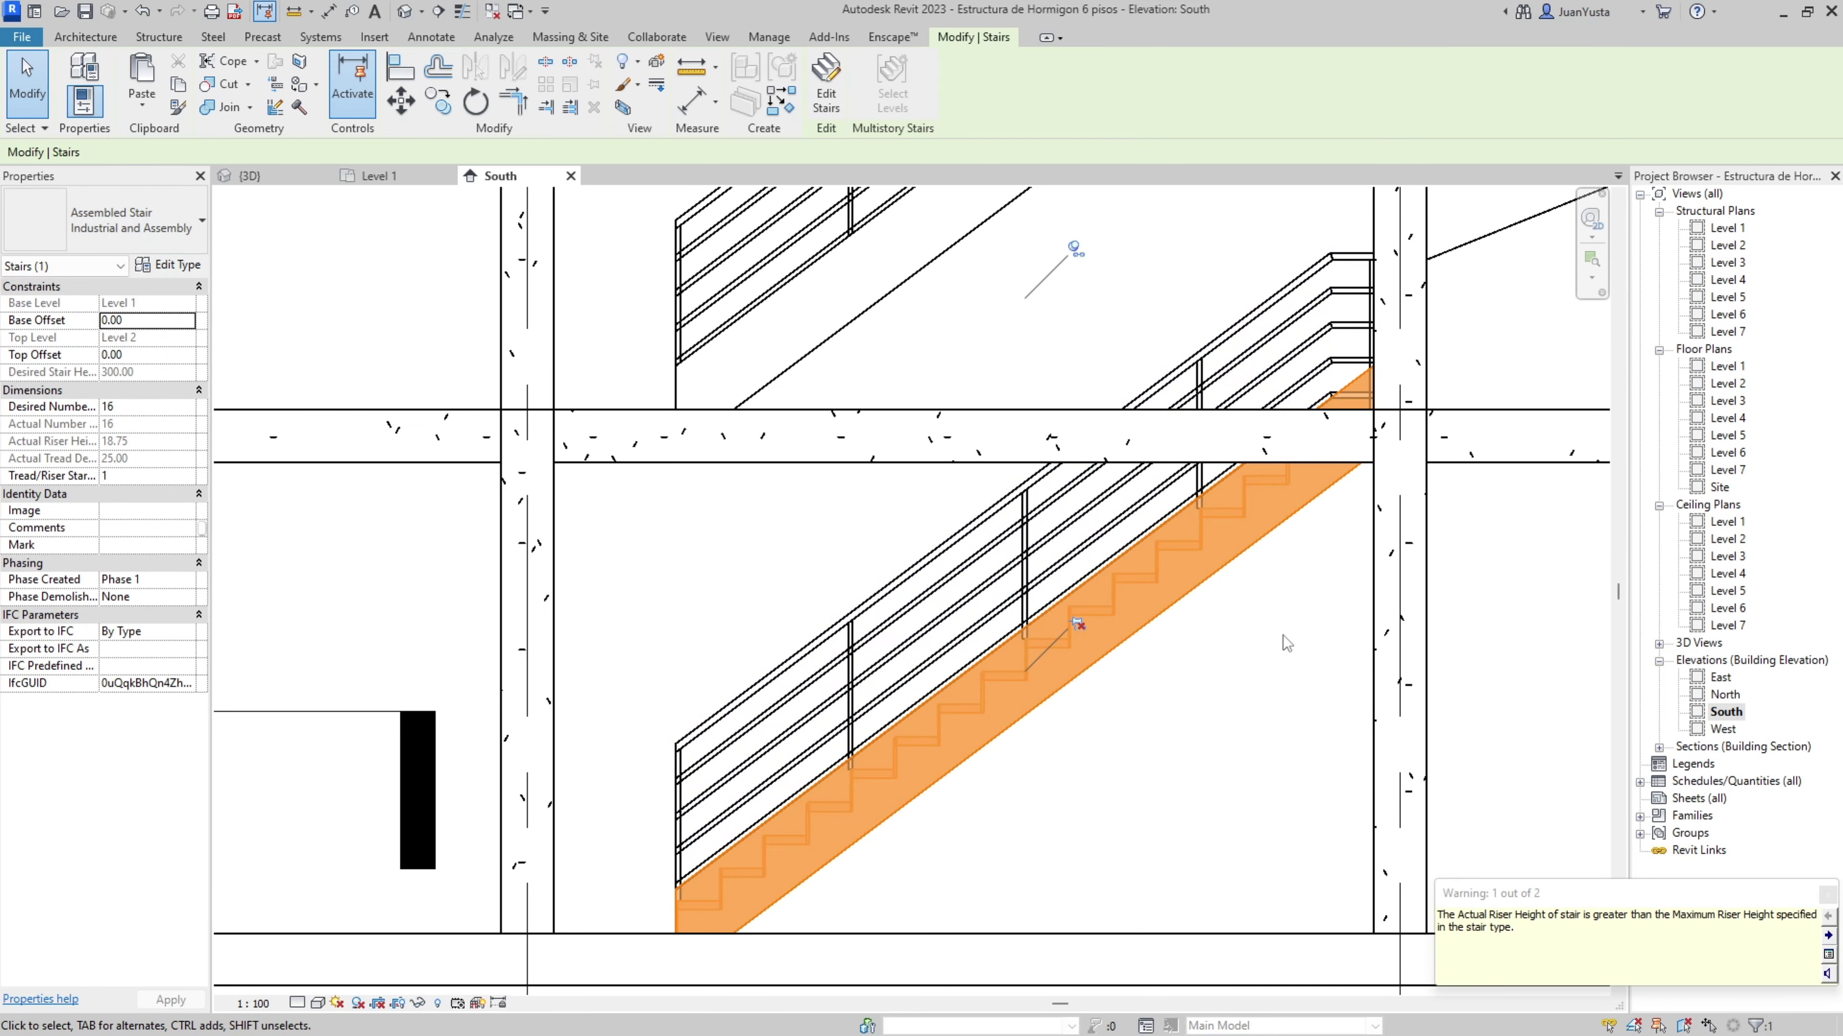
{"action": "left_click", "coordinate": [202, 220]}
{"action": "left_click", "coordinate": [102, 338]}
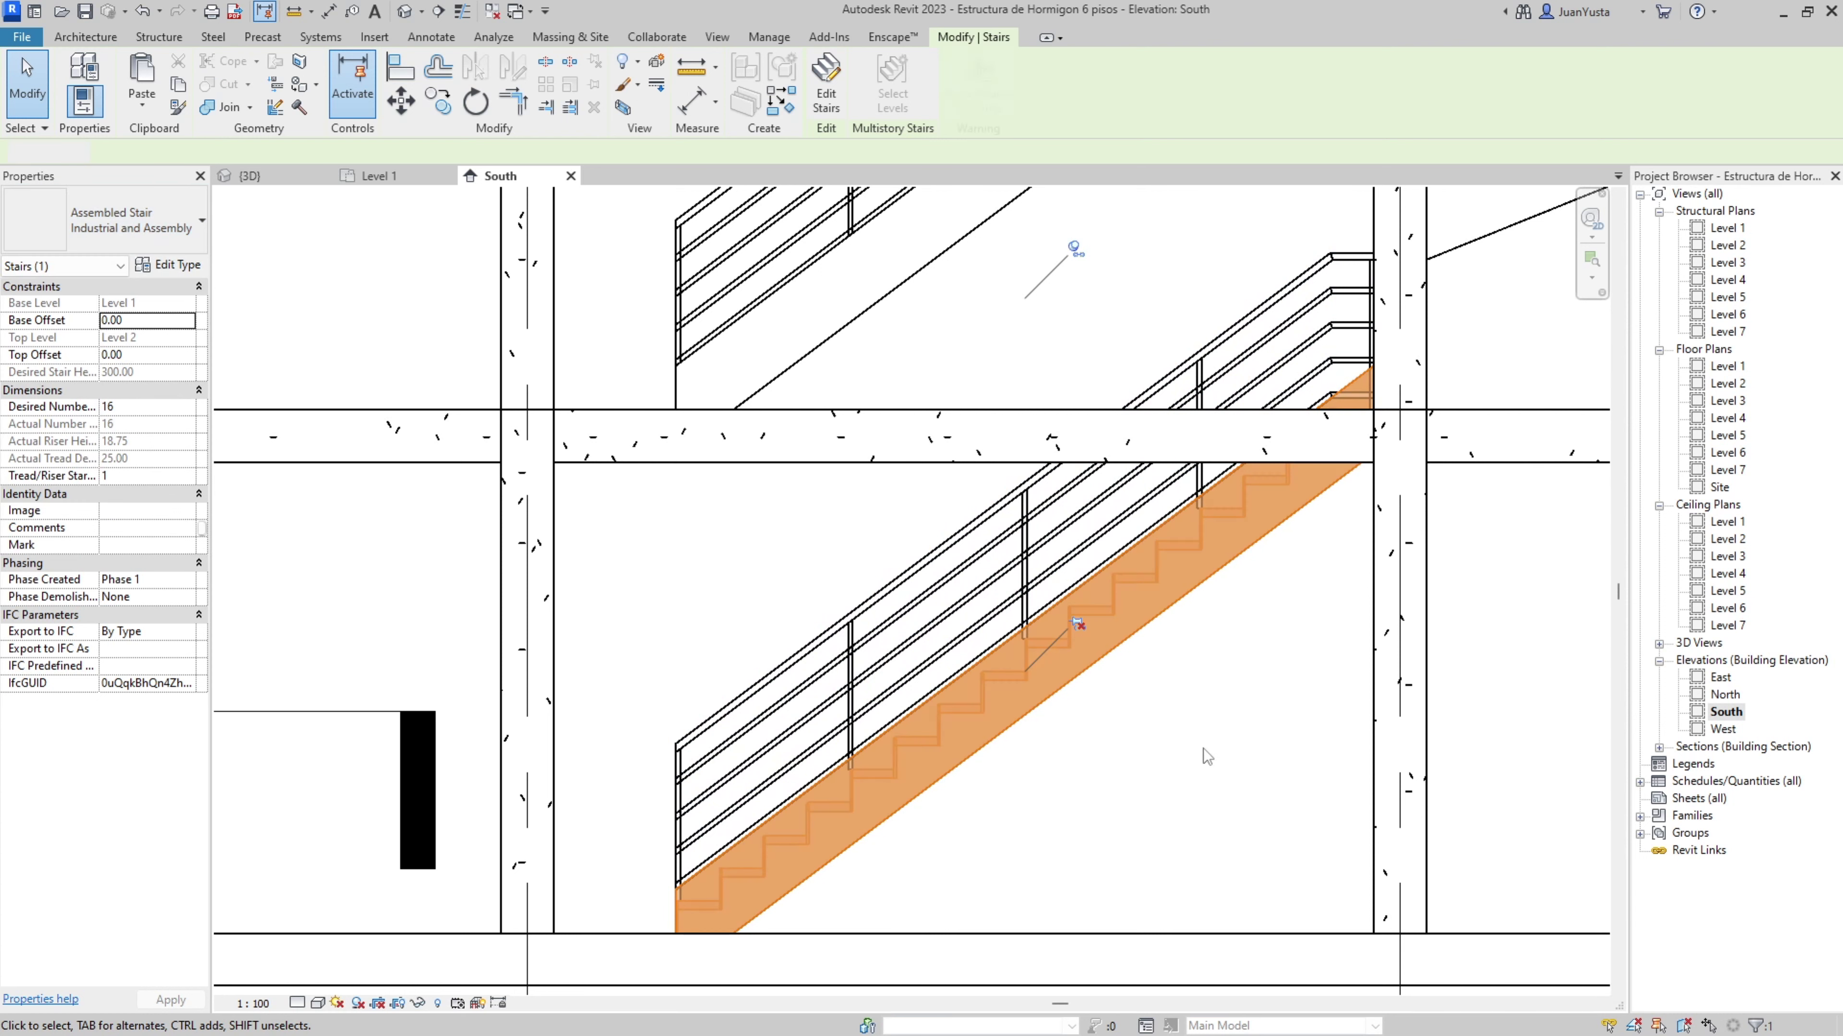
{"action": "left_click", "coordinate": [113, 246]}
{"action": "left_click", "coordinate": [114, 330]}
{"action": "left_click", "coordinate": [826, 81]}
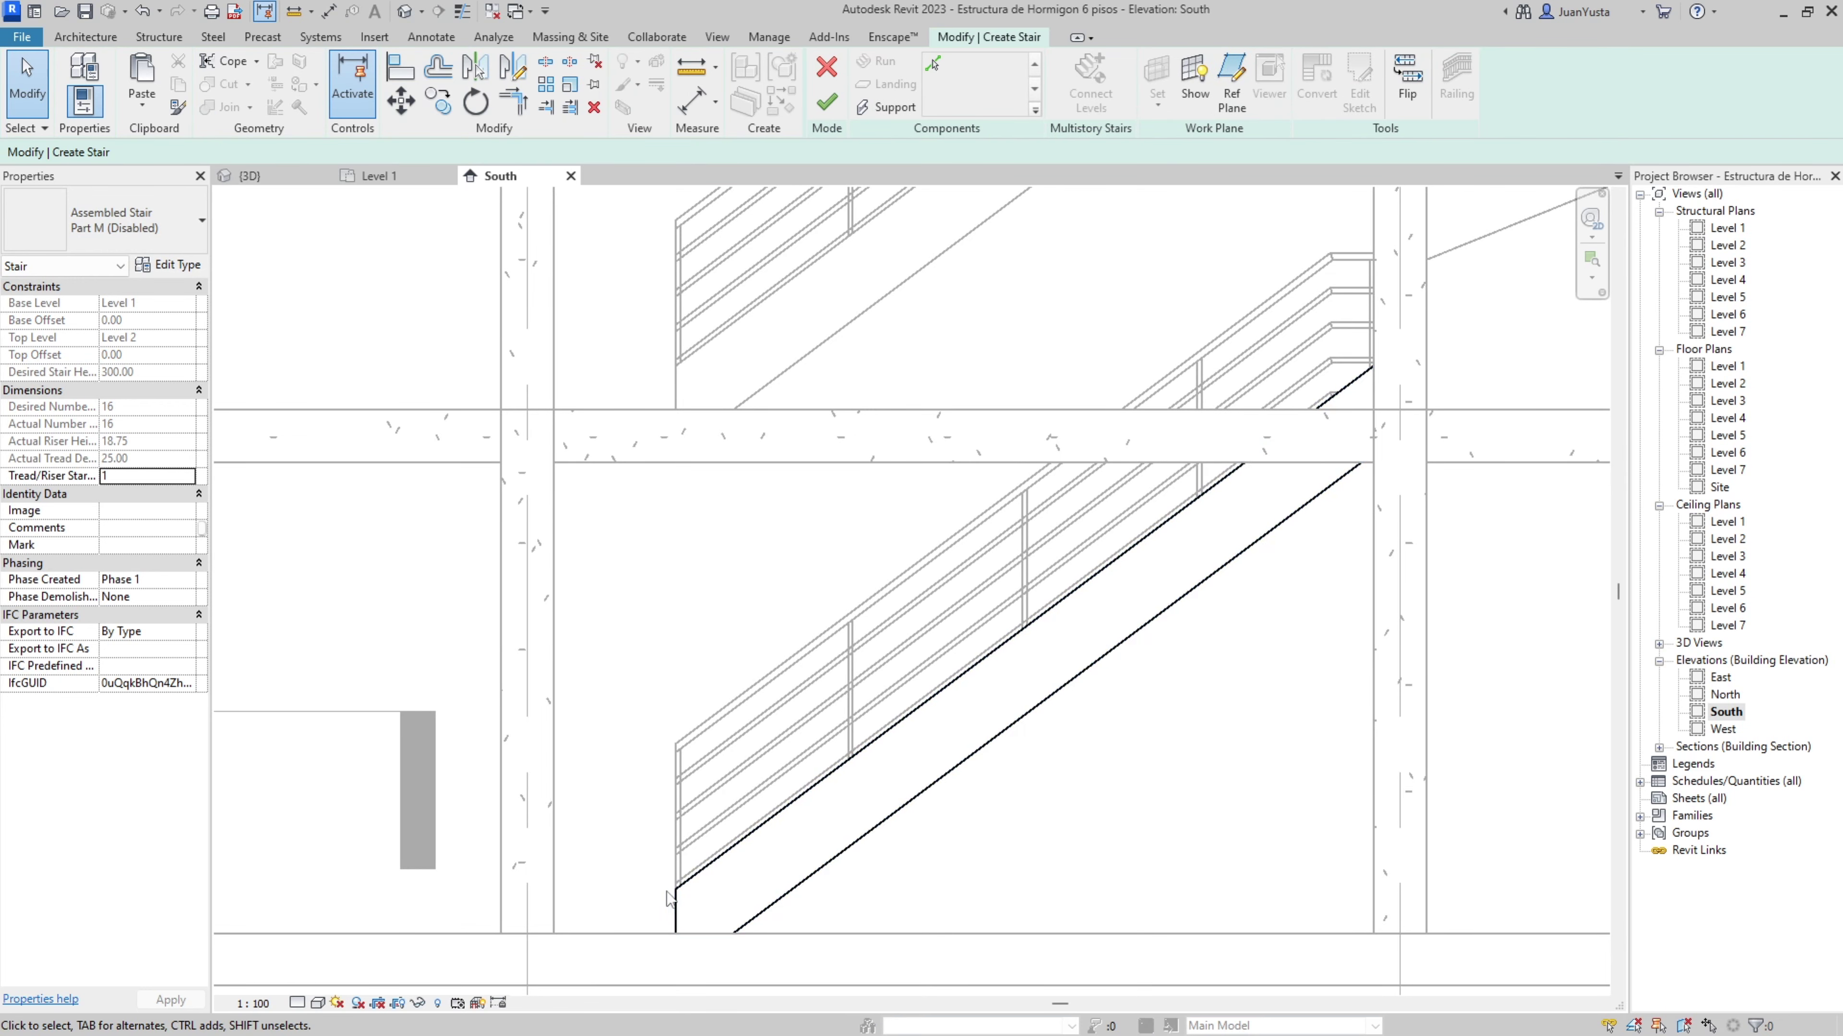
Move the first flight's run 30 units left in the Level 1 plan.
{"action": "left_click", "coordinate": [943, 776]}
{"action": "scroll", "coordinate": [610, 430], "scroll_direction": "down", "scroll_amount": 3}
{"action": "left_click", "coordinate": [370, 175]}
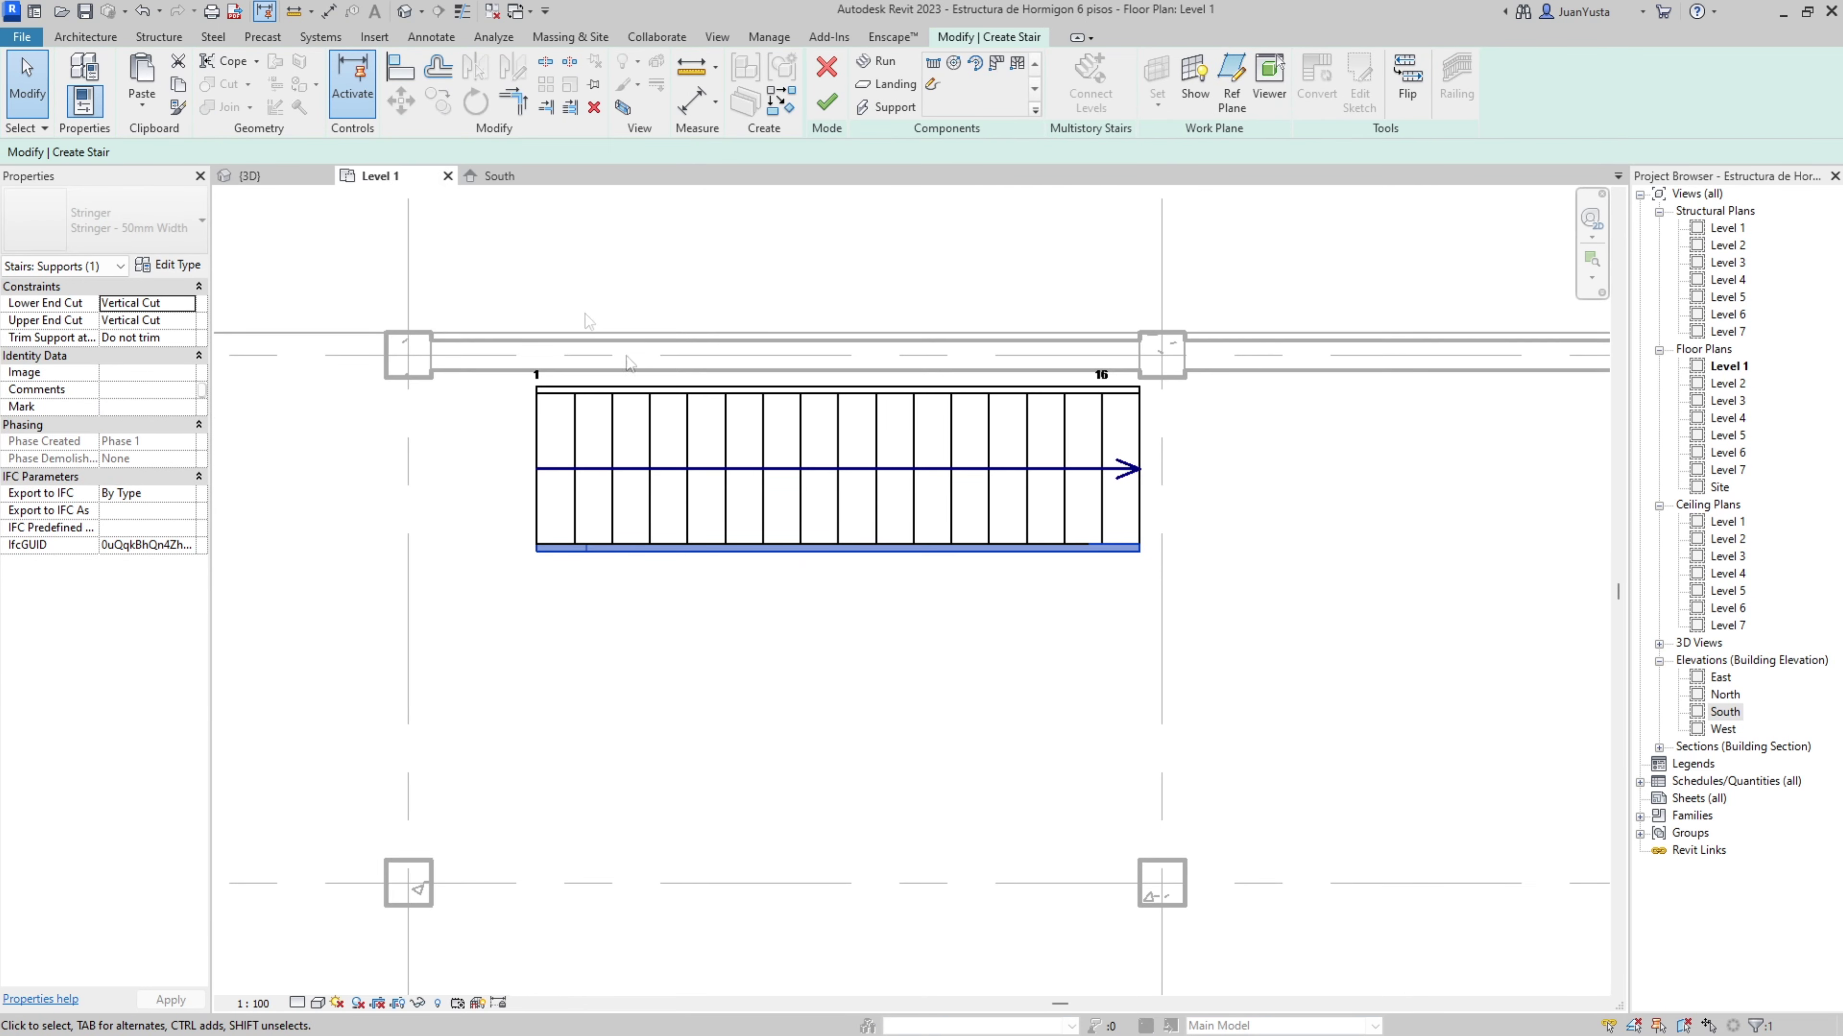
{"action": "left_click", "coordinate": [573, 501]}
{"action": "left_click", "coordinate": [399, 102]}
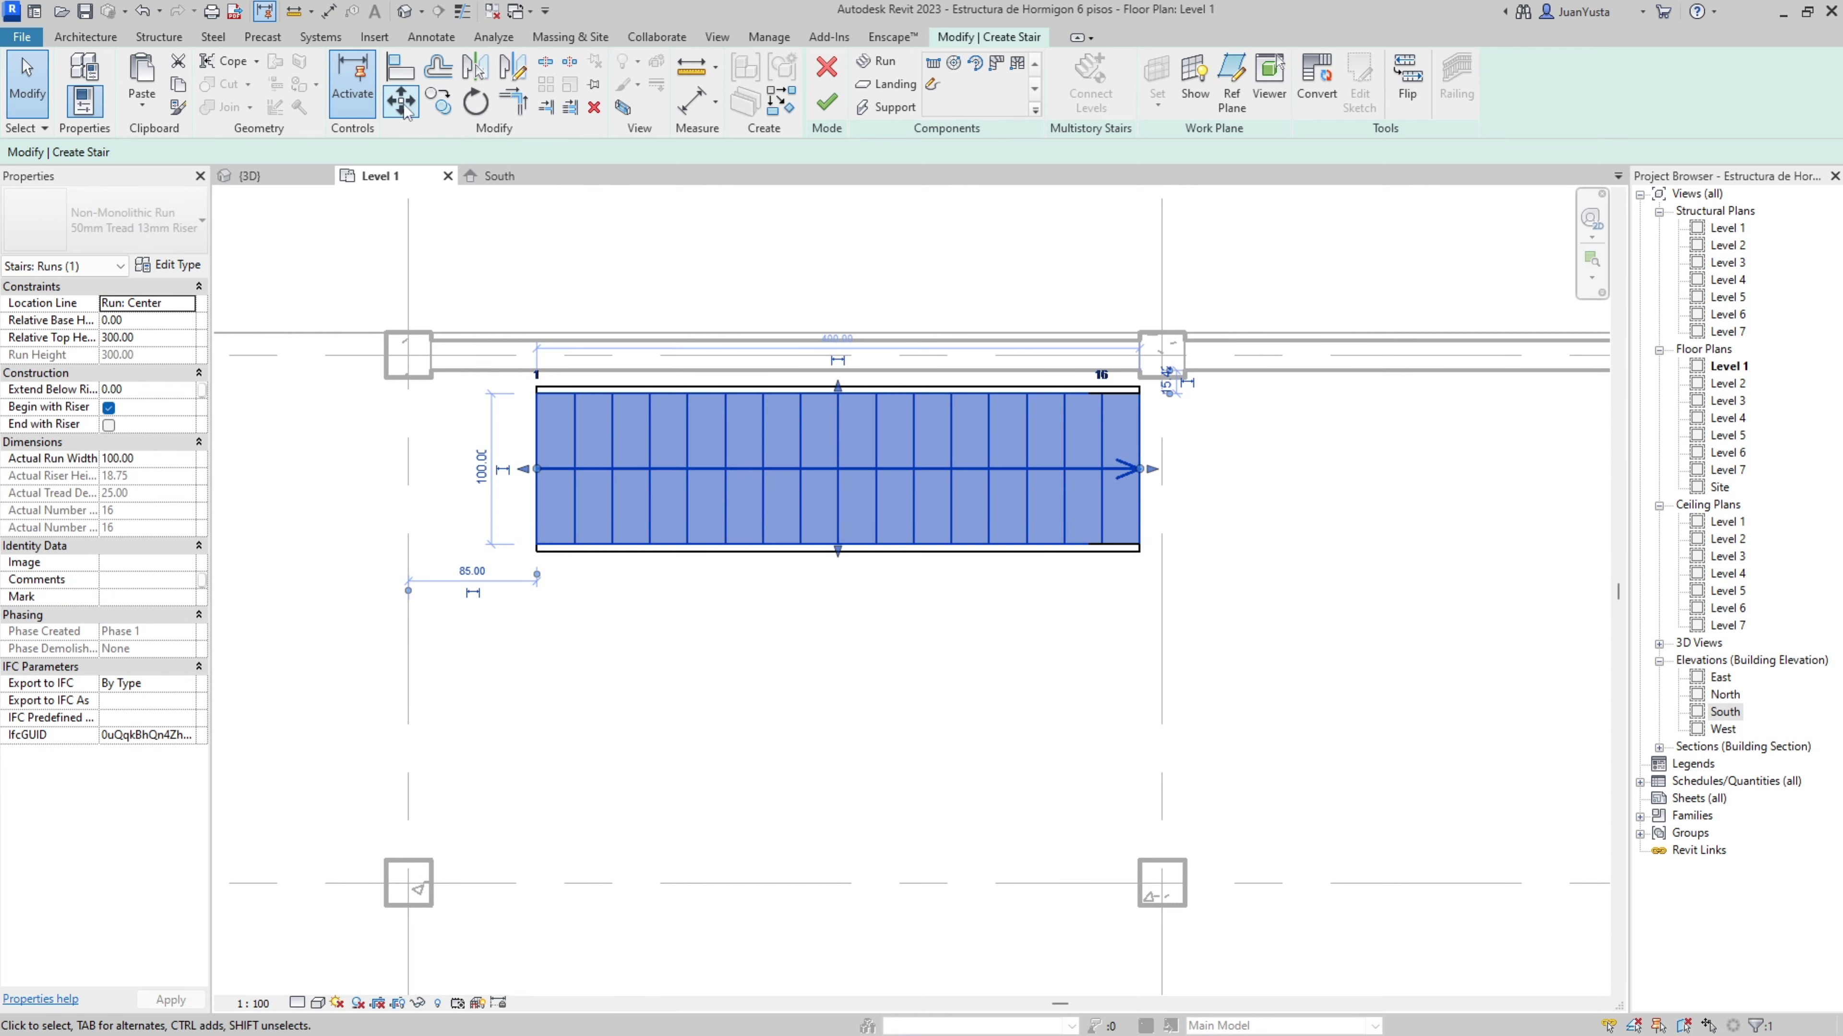
{"action": "left_click", "coordinate": [572, 486]}
{"action": "left_click", "coordinate": [527, 486]}
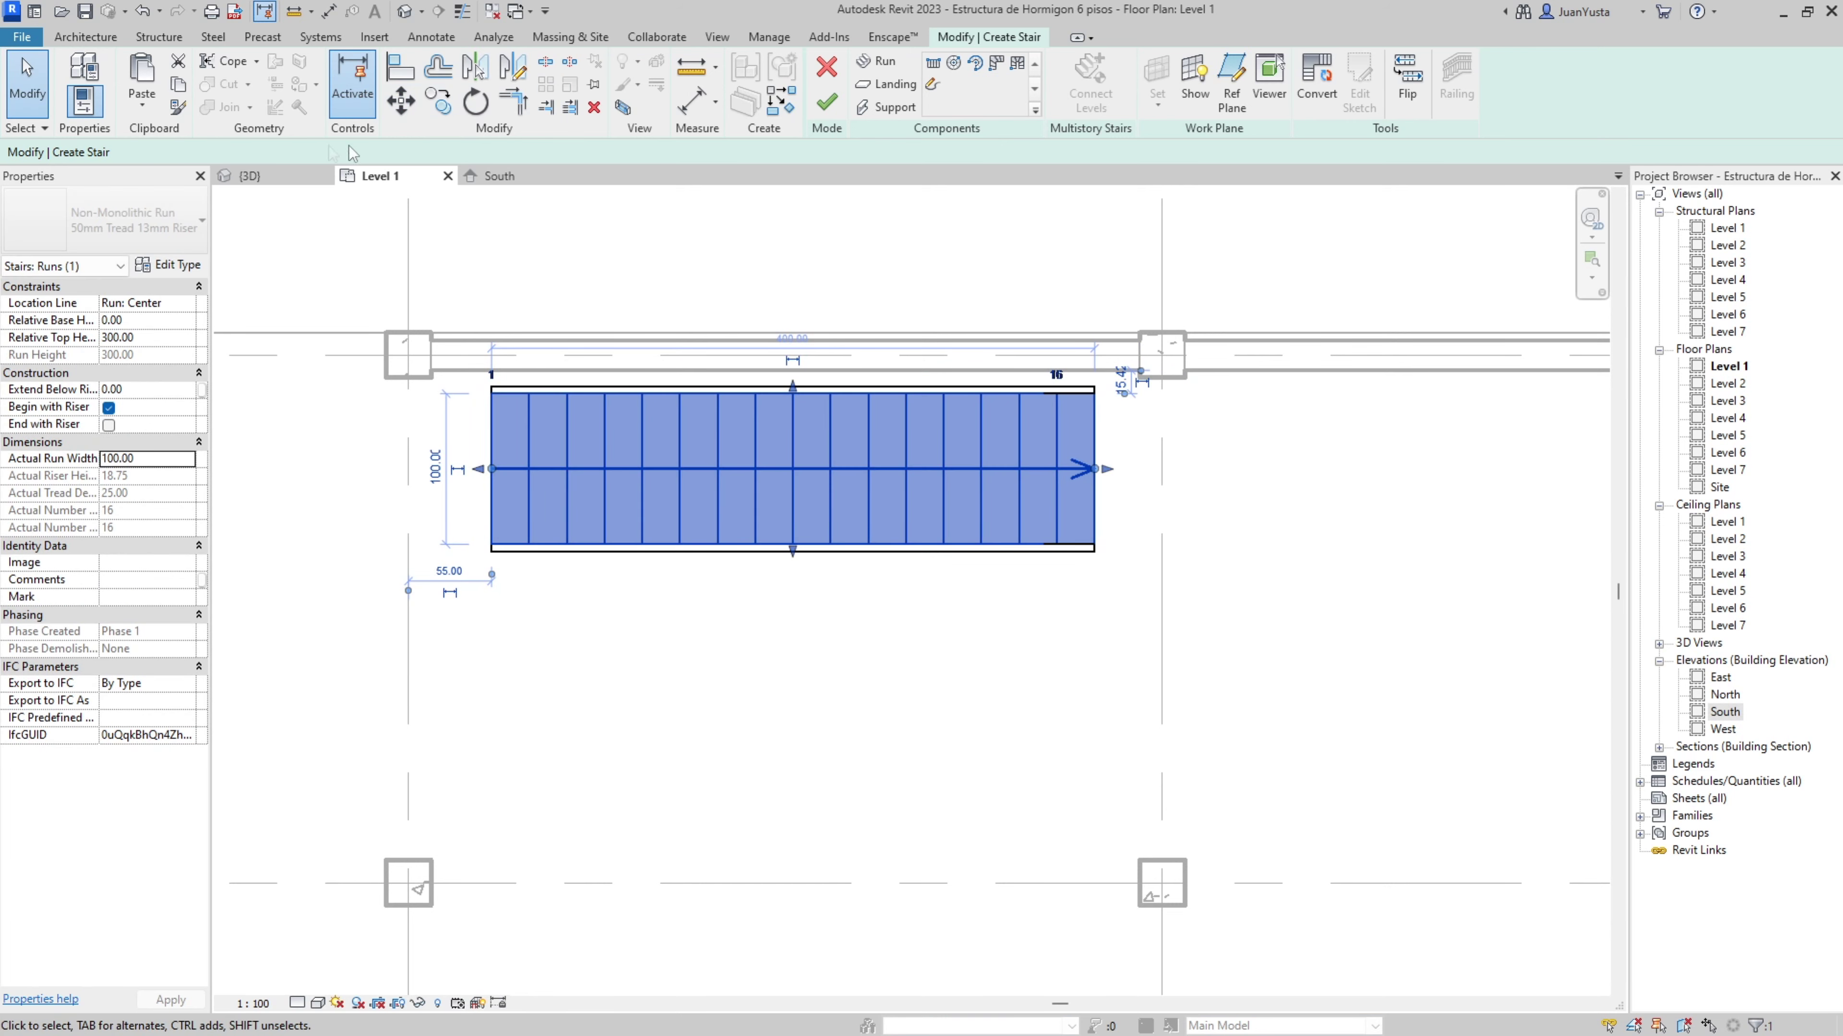
Finish the stair edit from the South elevation and view the stair in 3D.
{"action": "left_click", "coordinate": [496, 176]}
{"action": "middle_click_drag", "start_coordinate": [802, 247], "coordinate": [803, 376]}
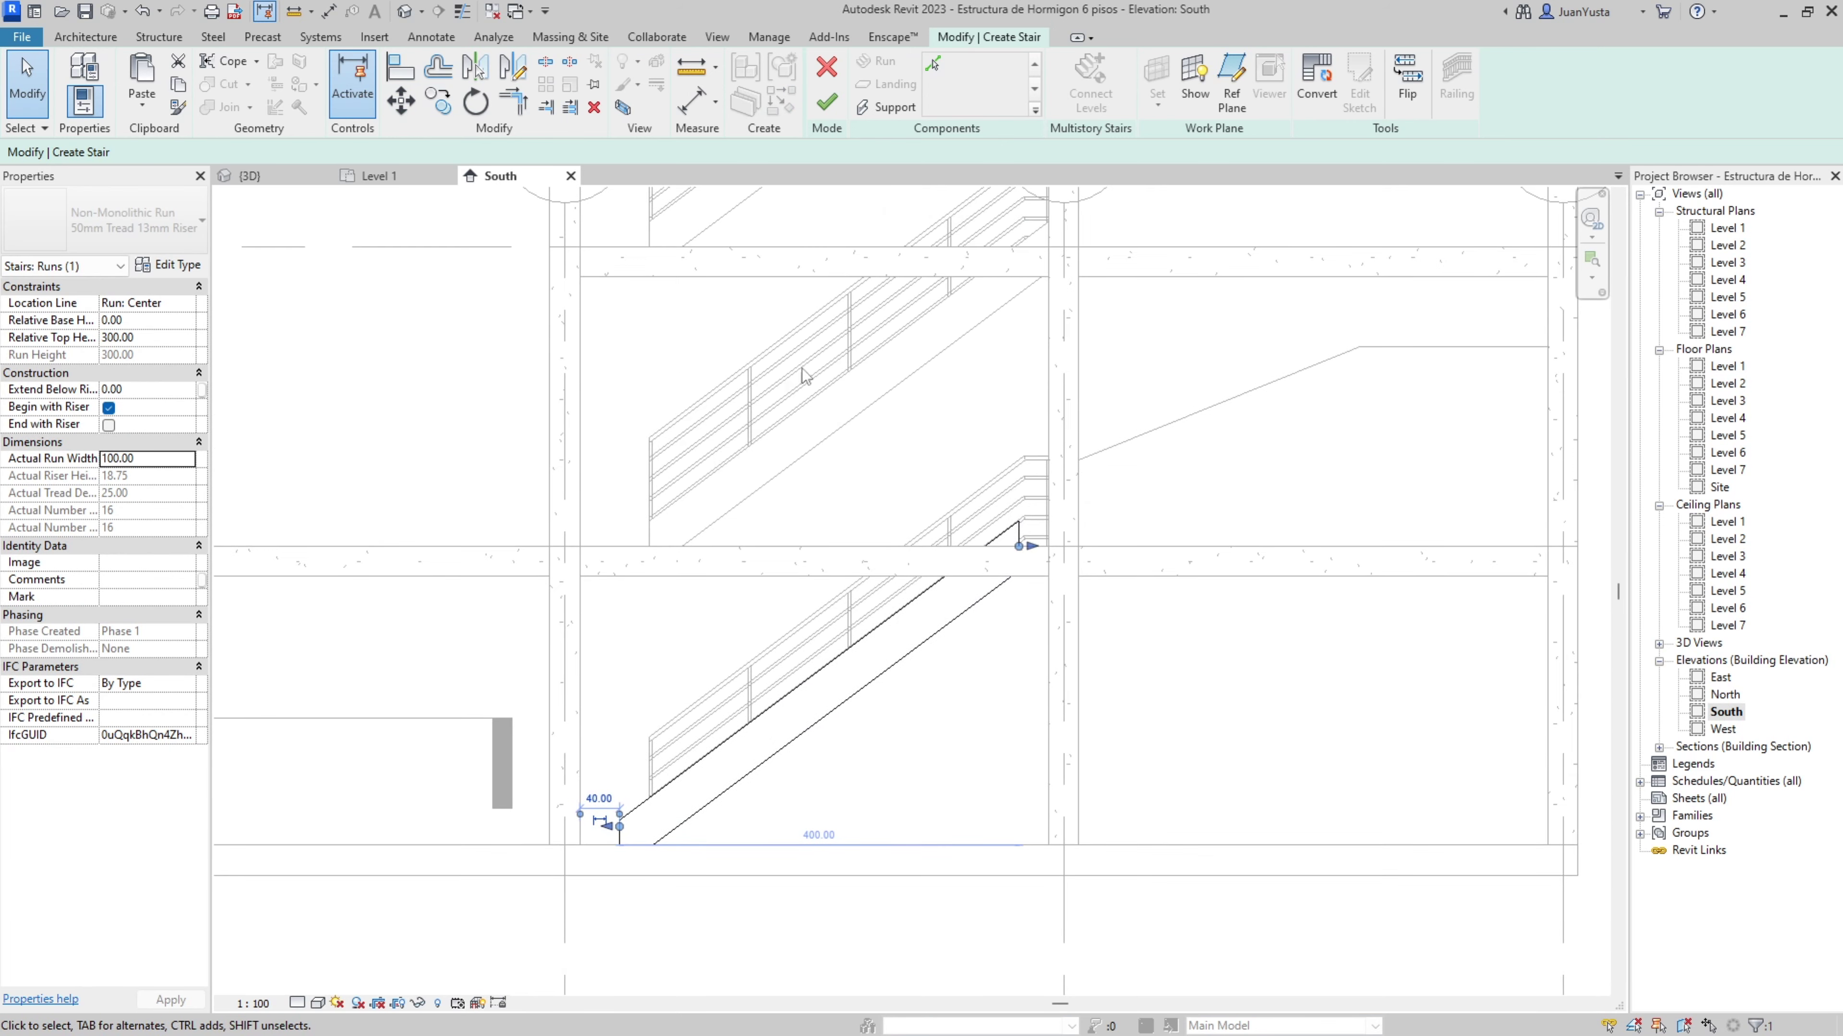
{"action": "left_click", "coordinate": [826, 105]}
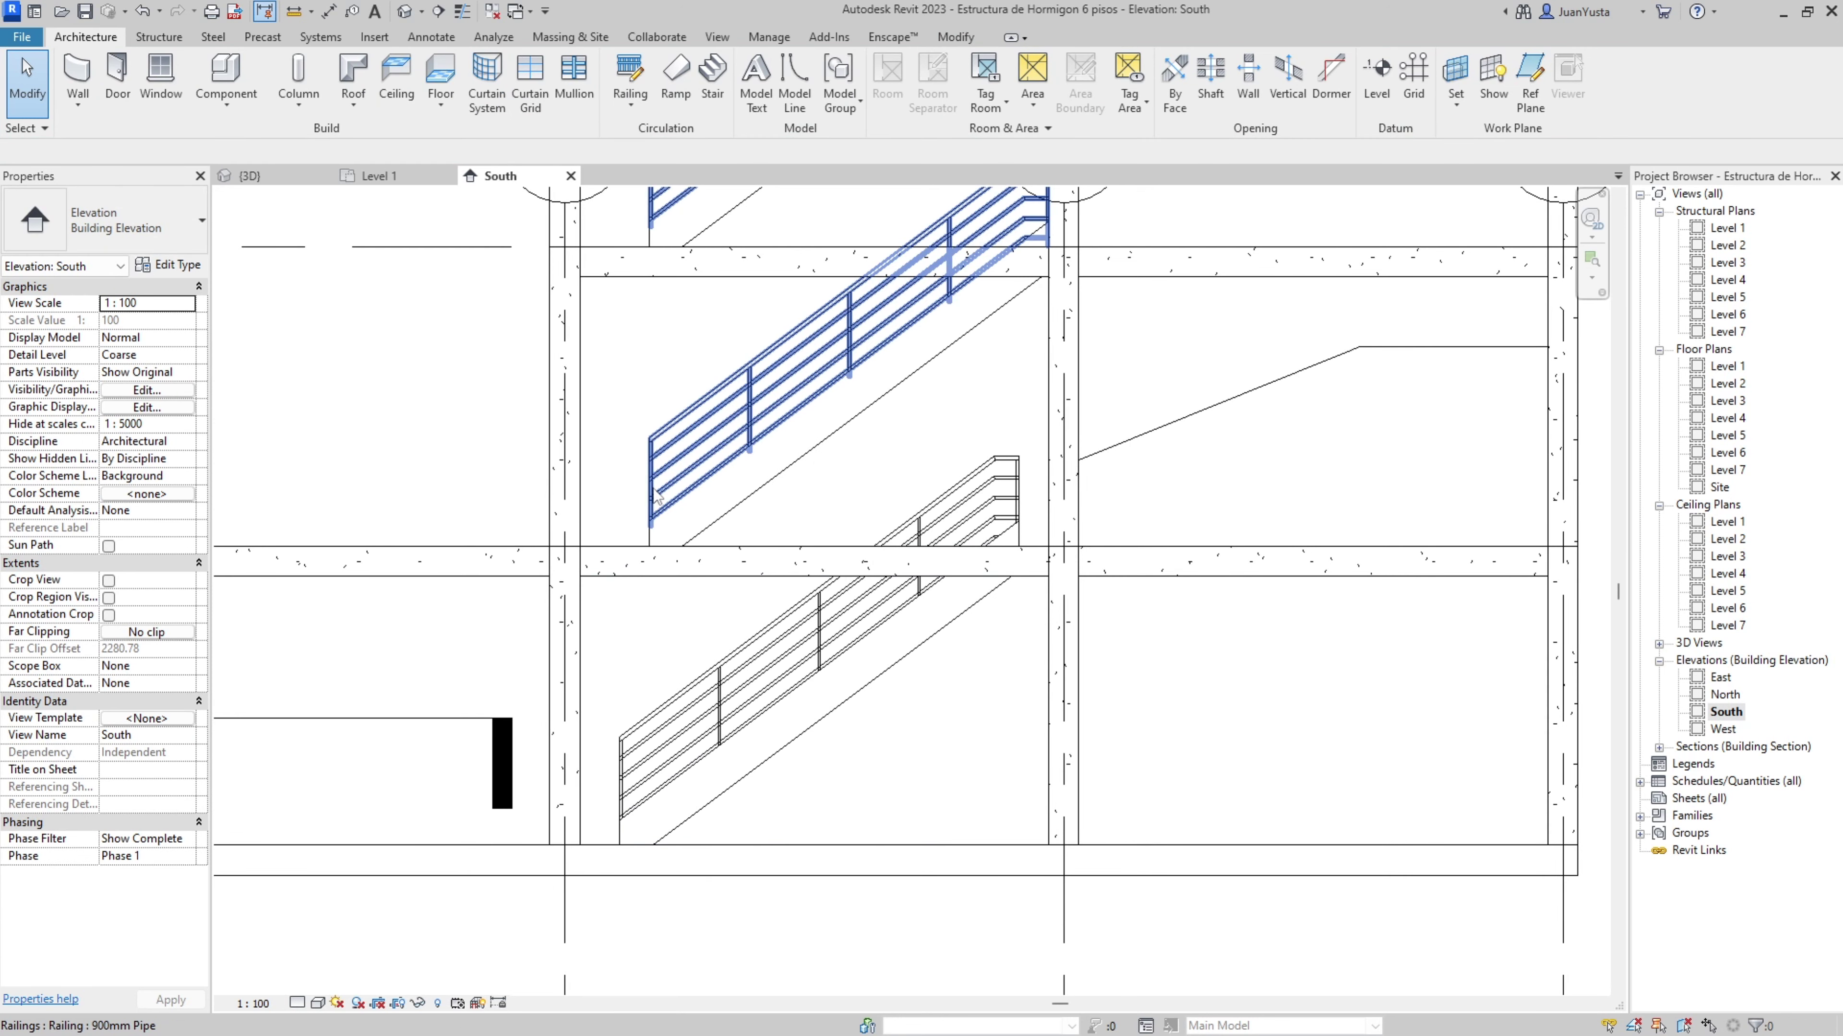
{"action": "left_click", "coordinate": [798, 457]}
{"action": "left_click", "coordinate": [254, 177]}
{"action": "mouse_move", "coordinate": [680, 852]}
{"action": "middle_mouse_down", "text": "shift"}
{"action": "mouse_move", "coordinate": [949, 646]}
{"action": "mouse_move", "coordinate": [977, 600]}
{"action": "middle_mouse_up", "text": "shift"}
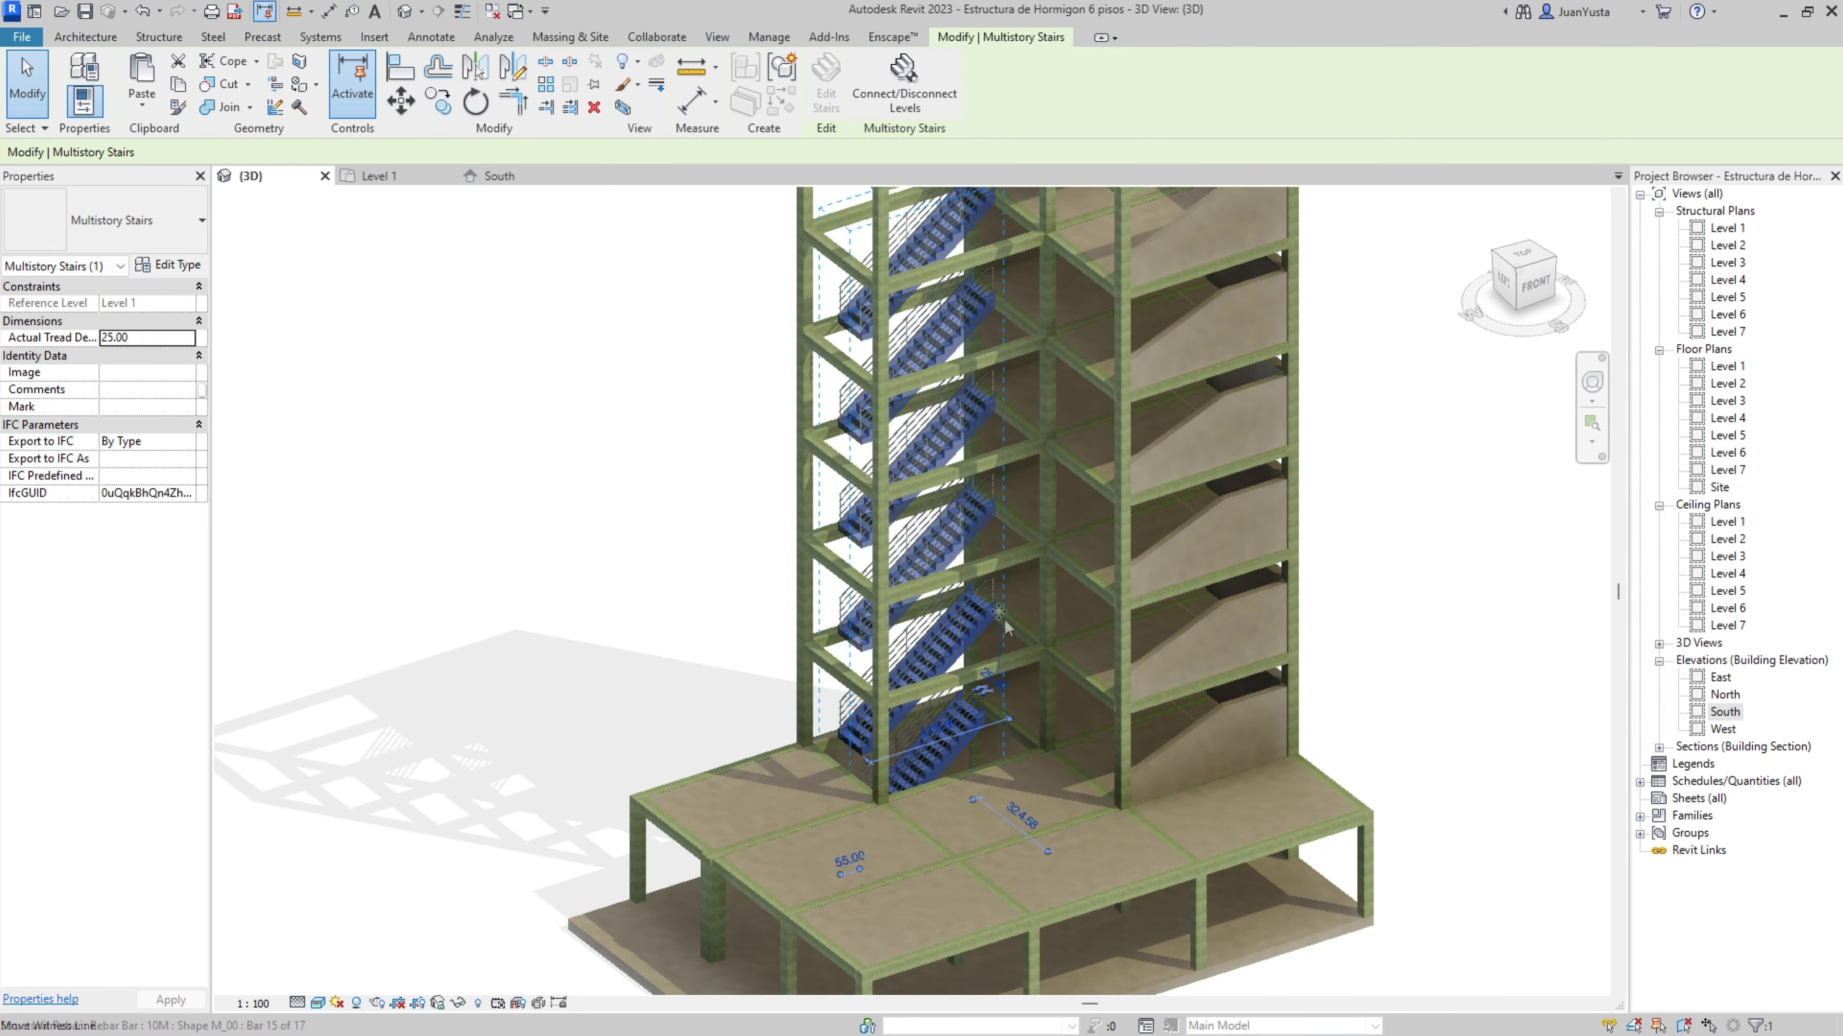
{"action": "scroll", "coordinate": [977, 601], "scroll_direction": "up", "scroll_amount": 5}
{"action": "left_click", "coordinate": [1131, 564]}
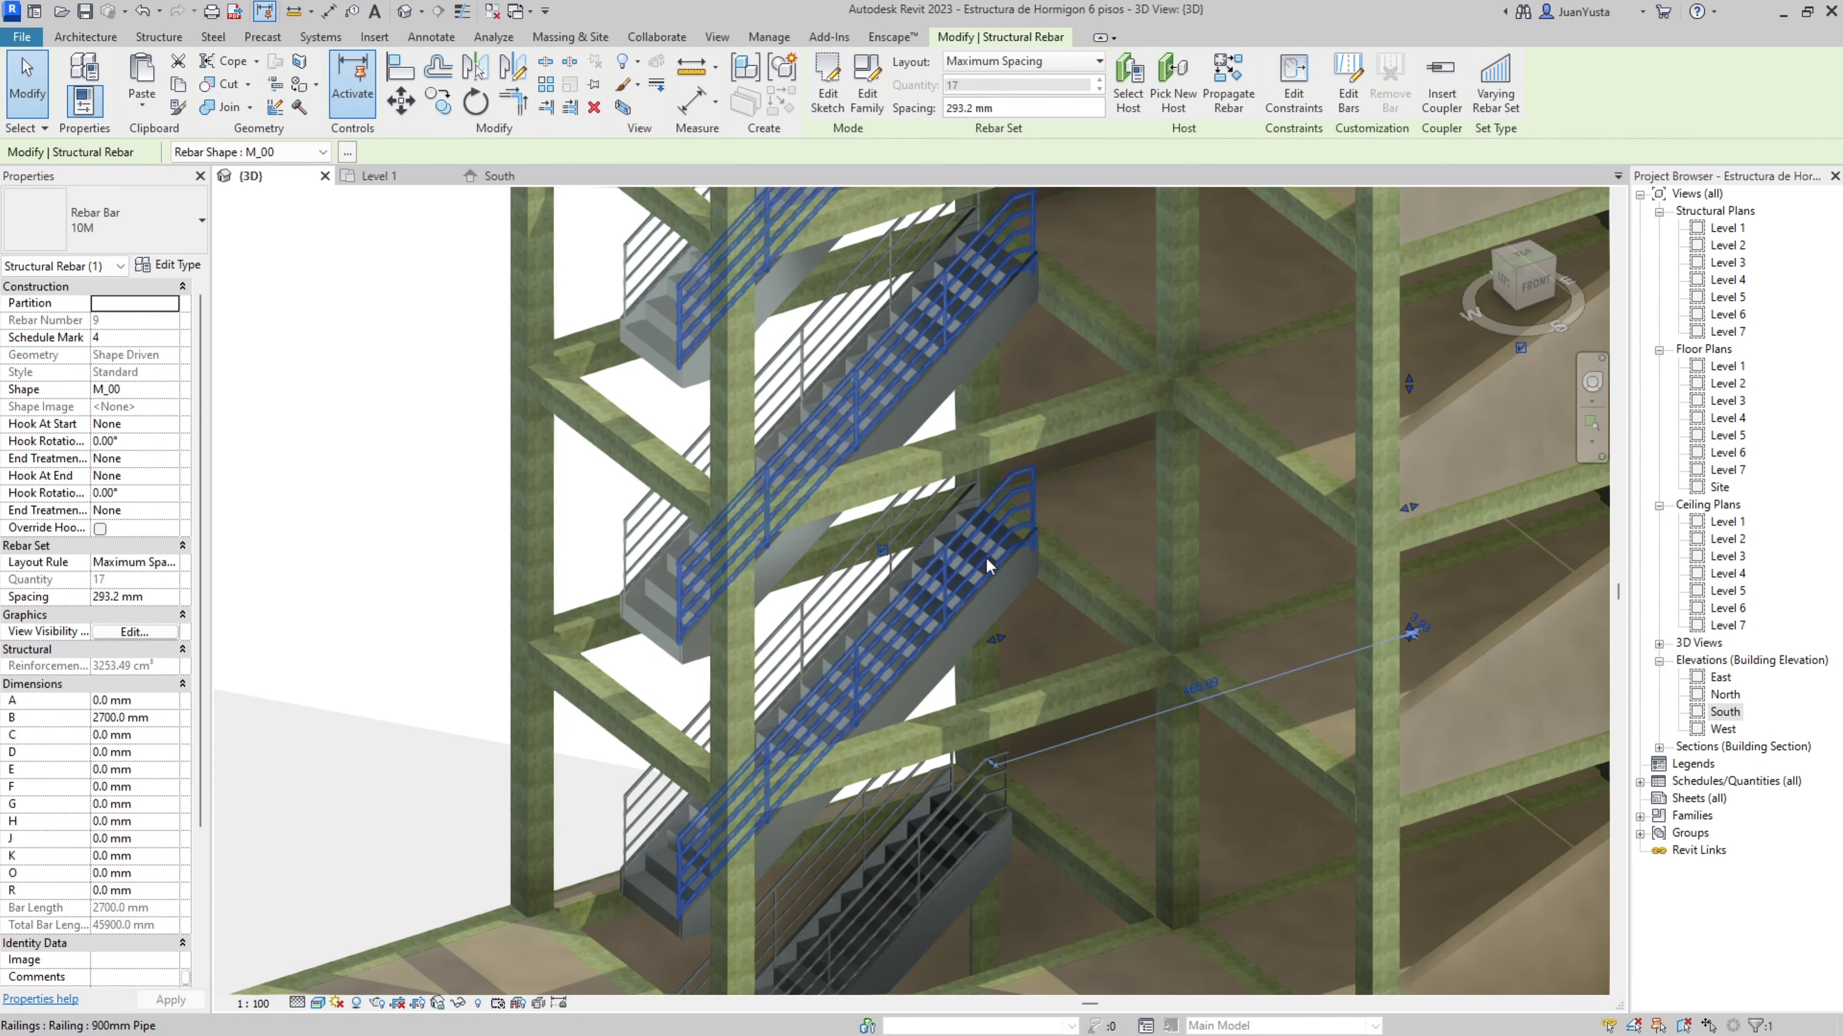
{"action": "key", "text": "Tab"}
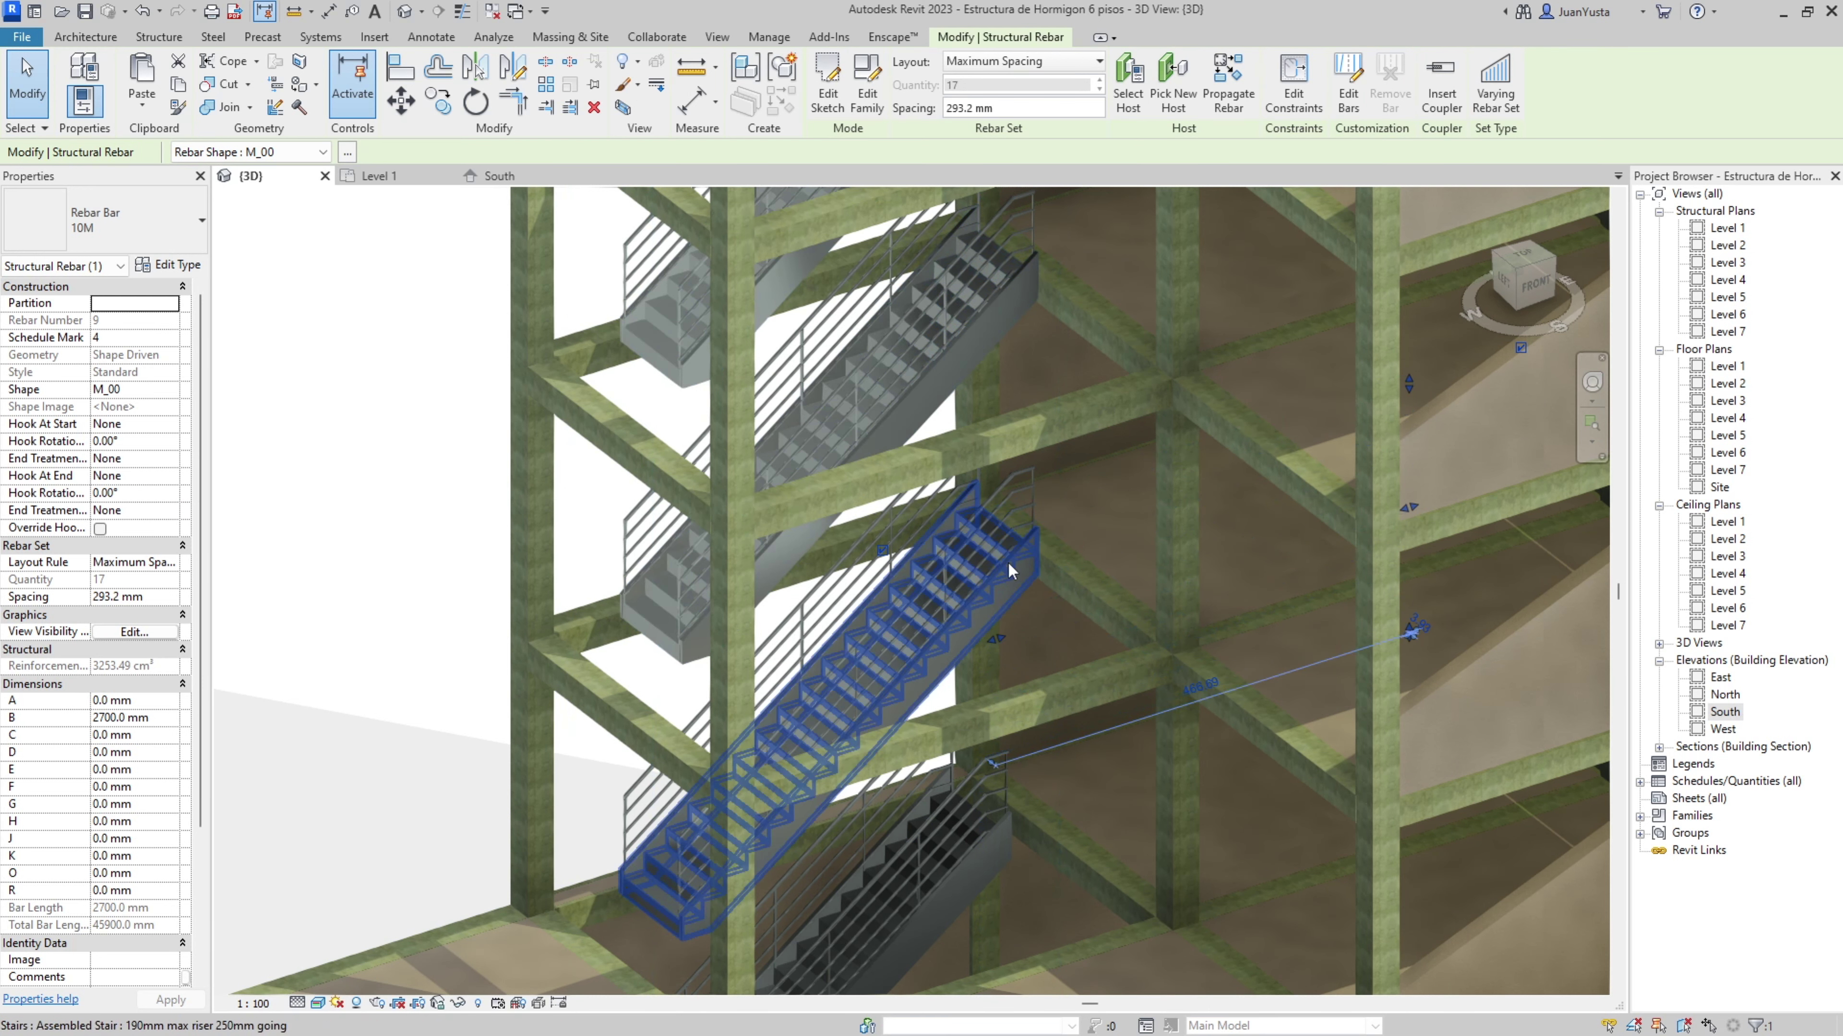
{"action": "left_click", "coordinate": [1008, 564]}
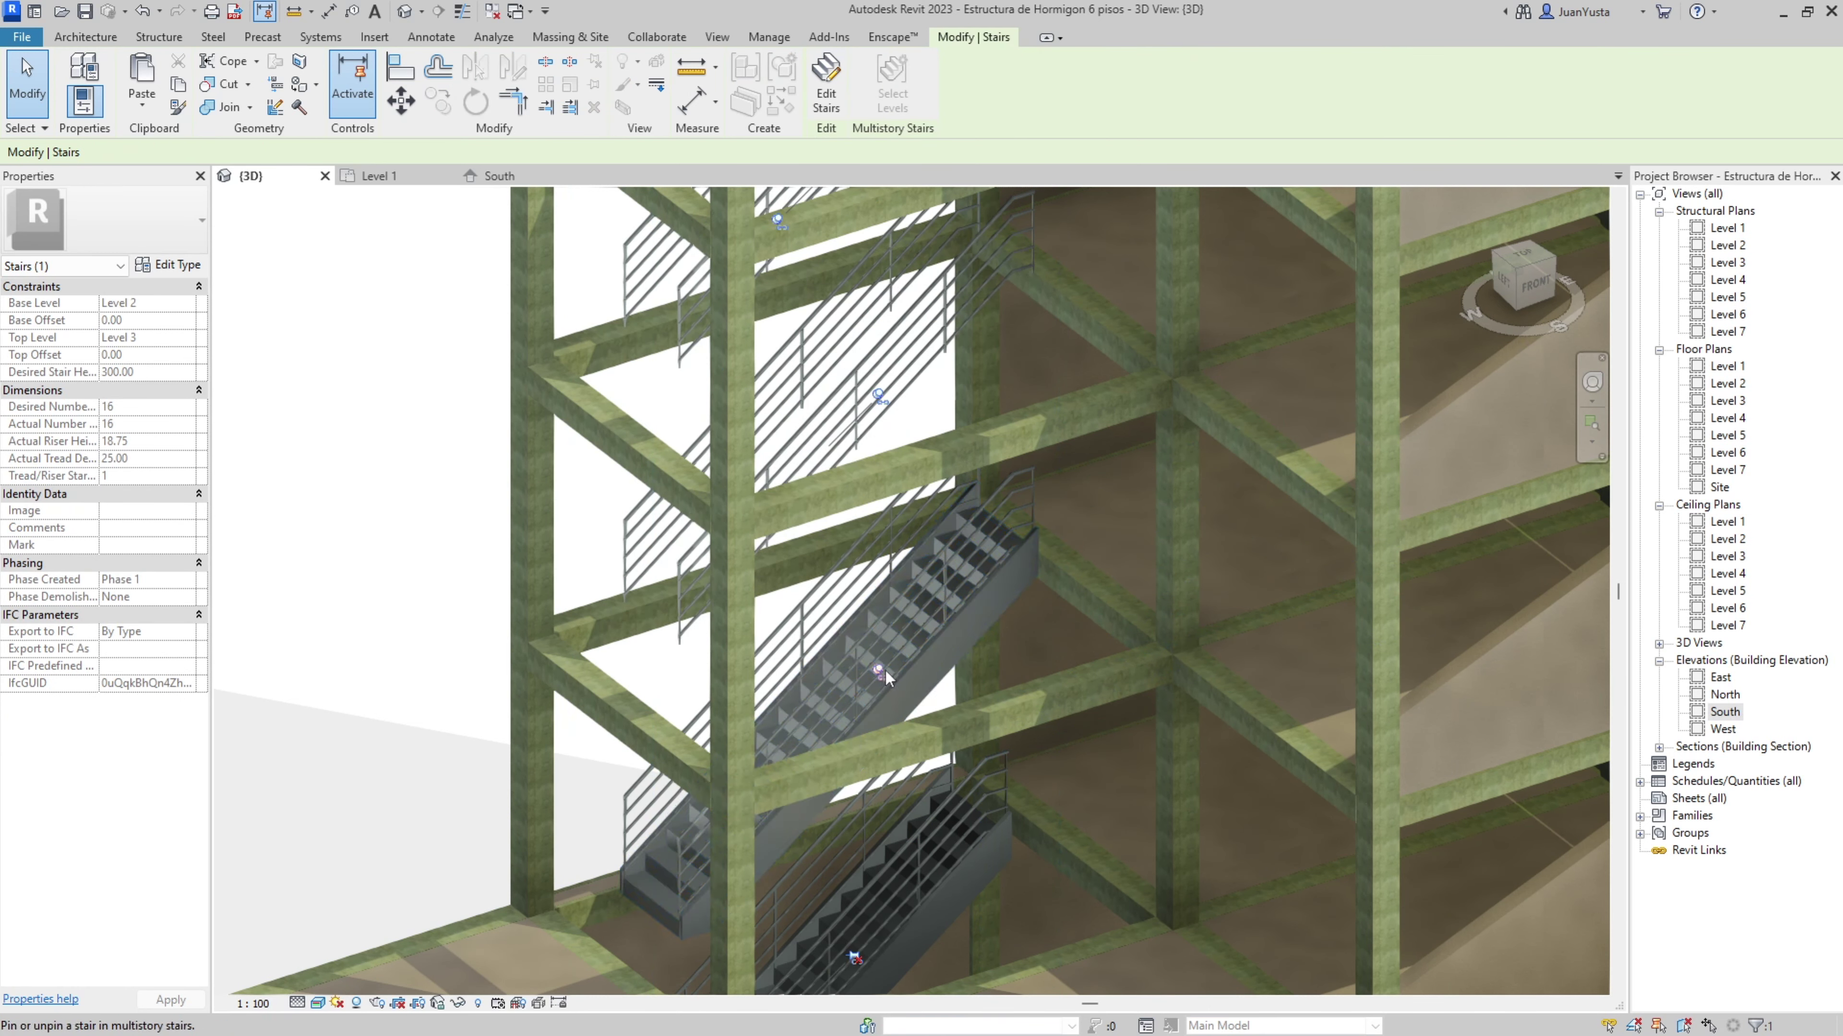
{"action": "scroll", "coordinate": [824, 587], "scroll_direction": "down", "scroll_amount": 3}
{"action": "scroll", "coordinate": [726, 472], "scroll_direction": "down", "scroll_amount": 3}
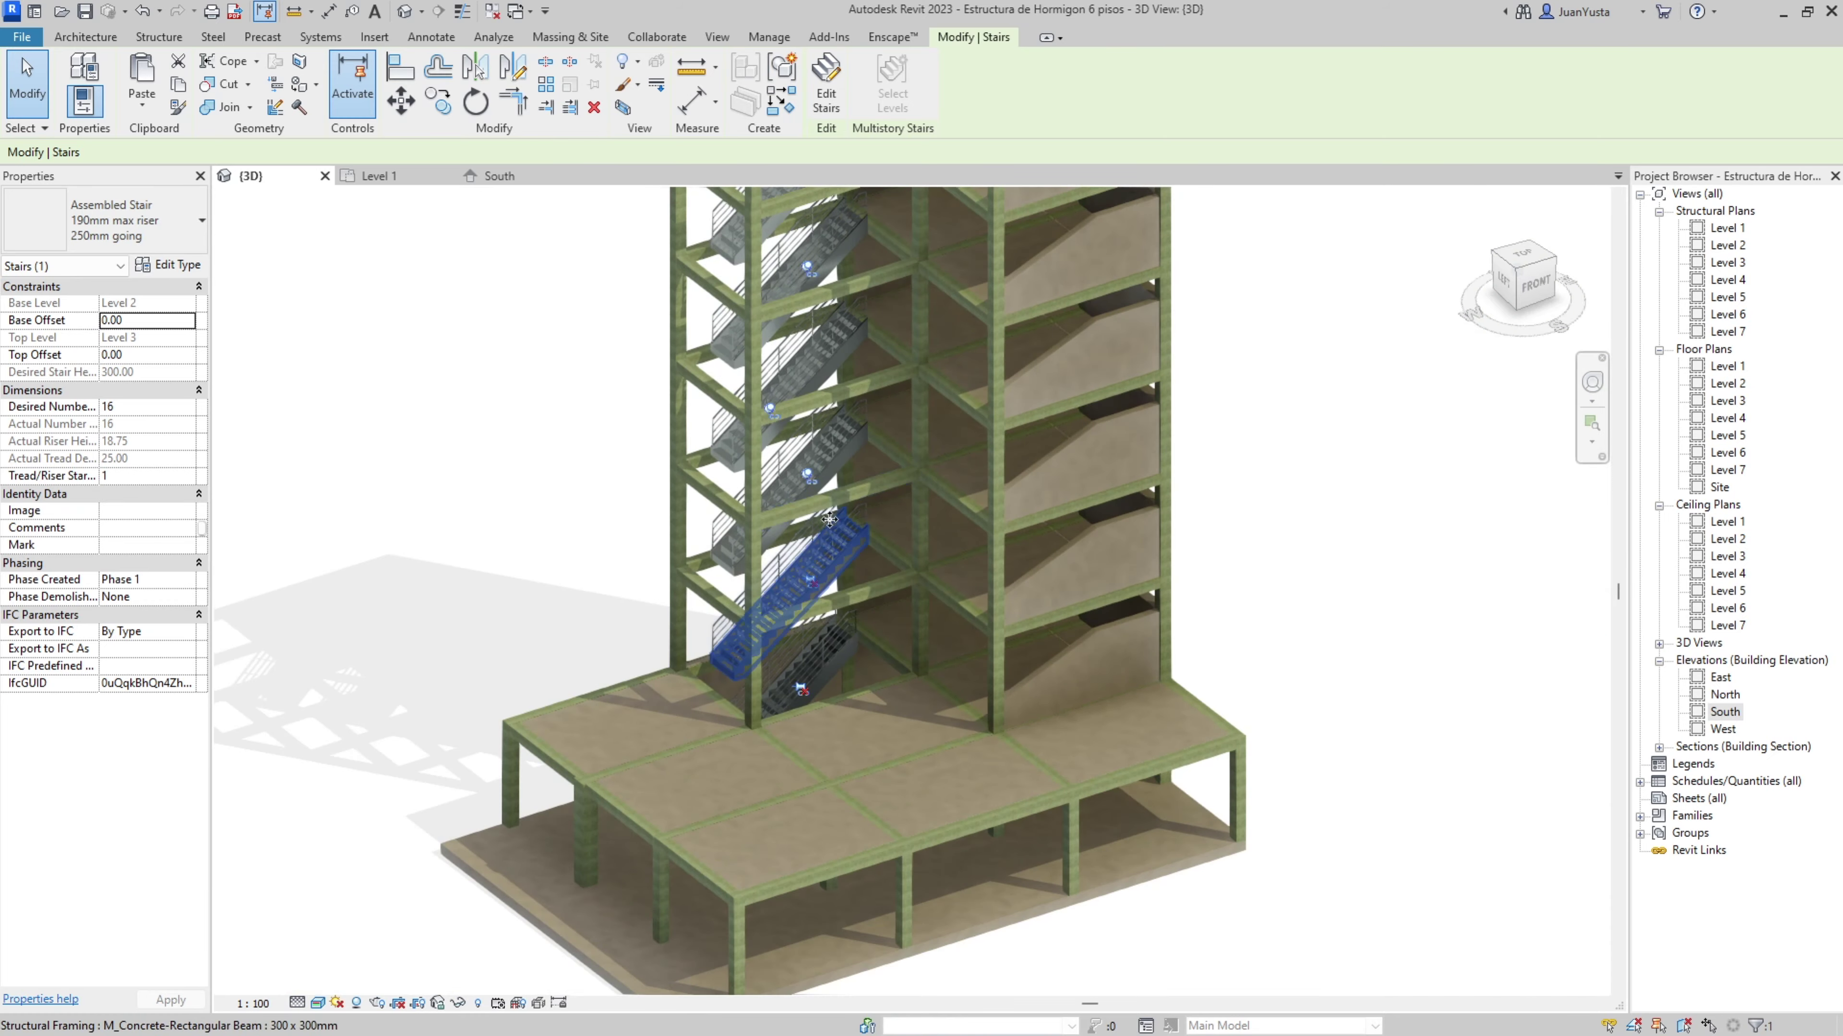
{"action": "scroll", "coordinate": [681, 385], "scroll_direction": "up", "scroll_amount": 2}
{"action": "scroll", "coordinate": [862, 464], "scroll_direction": "up", "scroll_amount": 2}
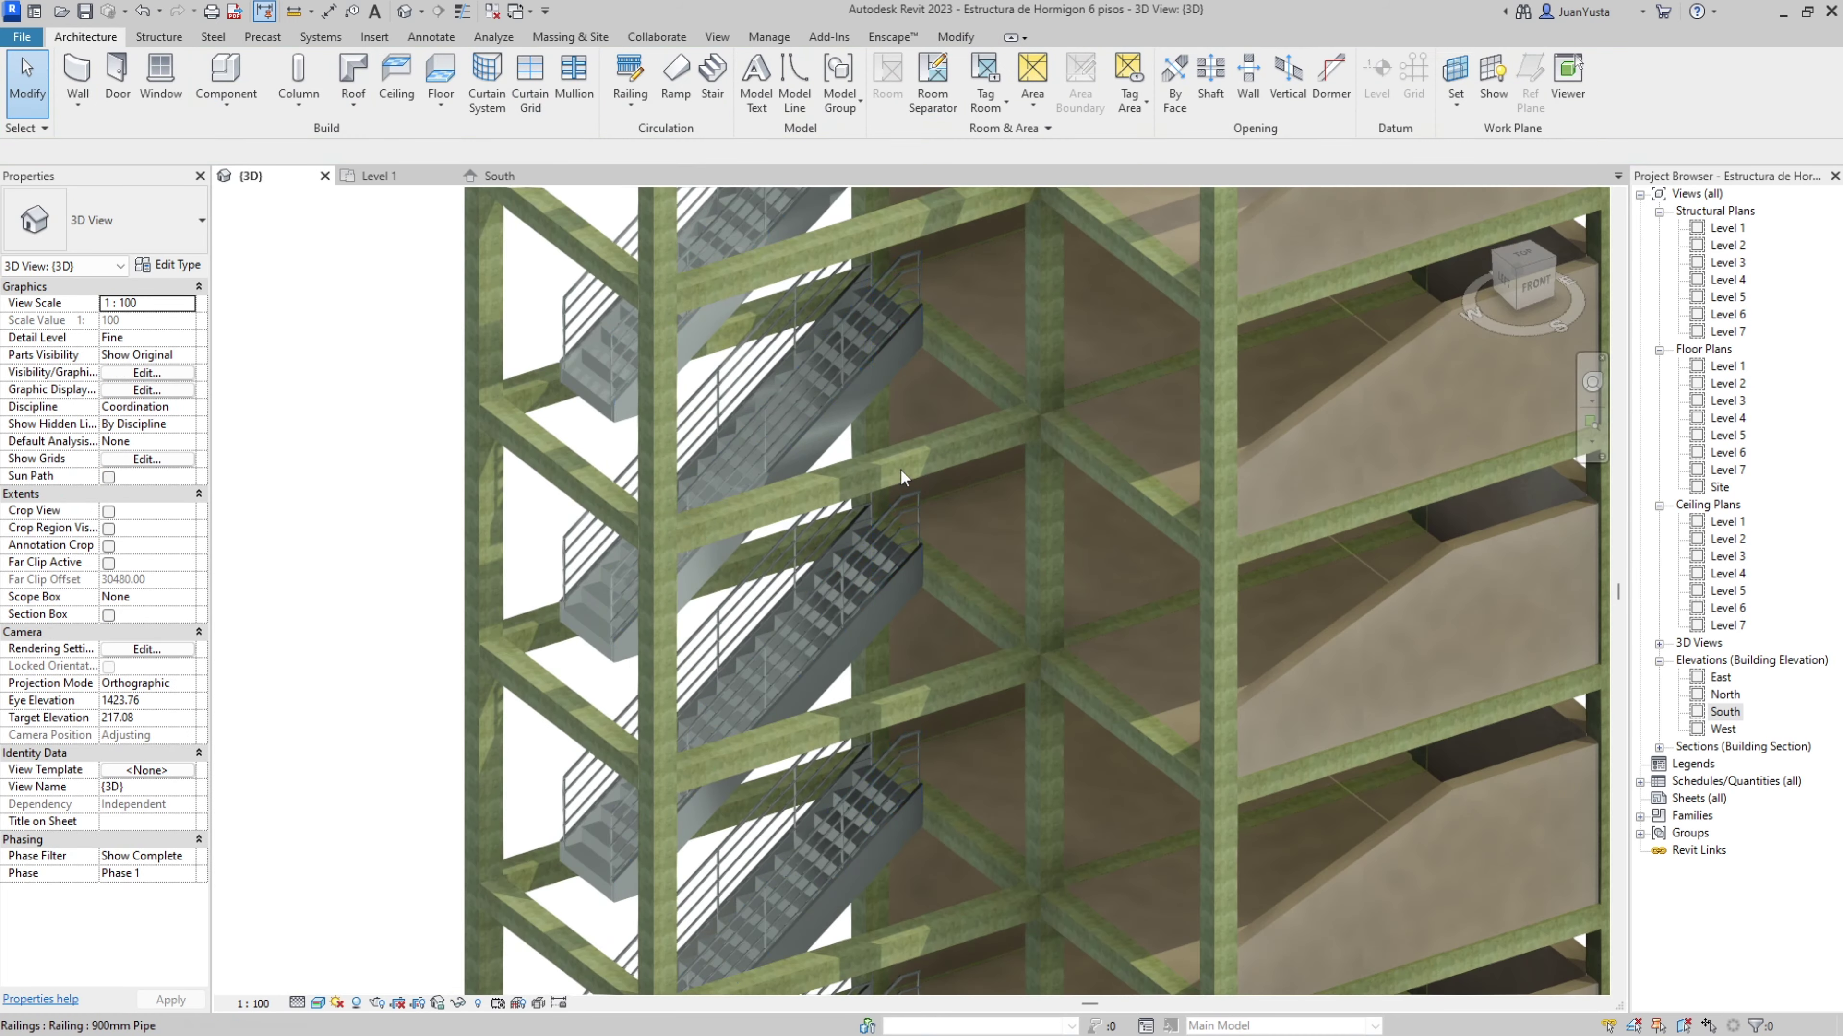
{"action": "scroll", "coordinate": [911, 470], "scroll_direction": "down", "scroll_amount": 4}
{"action": "scroll", "coordinate": [873, 436], "scroll_direction": "up", "scroll_amount": 2}
{"action": "scroll", "coordinate": [873, 436], "scroll_direction": "up", "scroll_amount": 2}
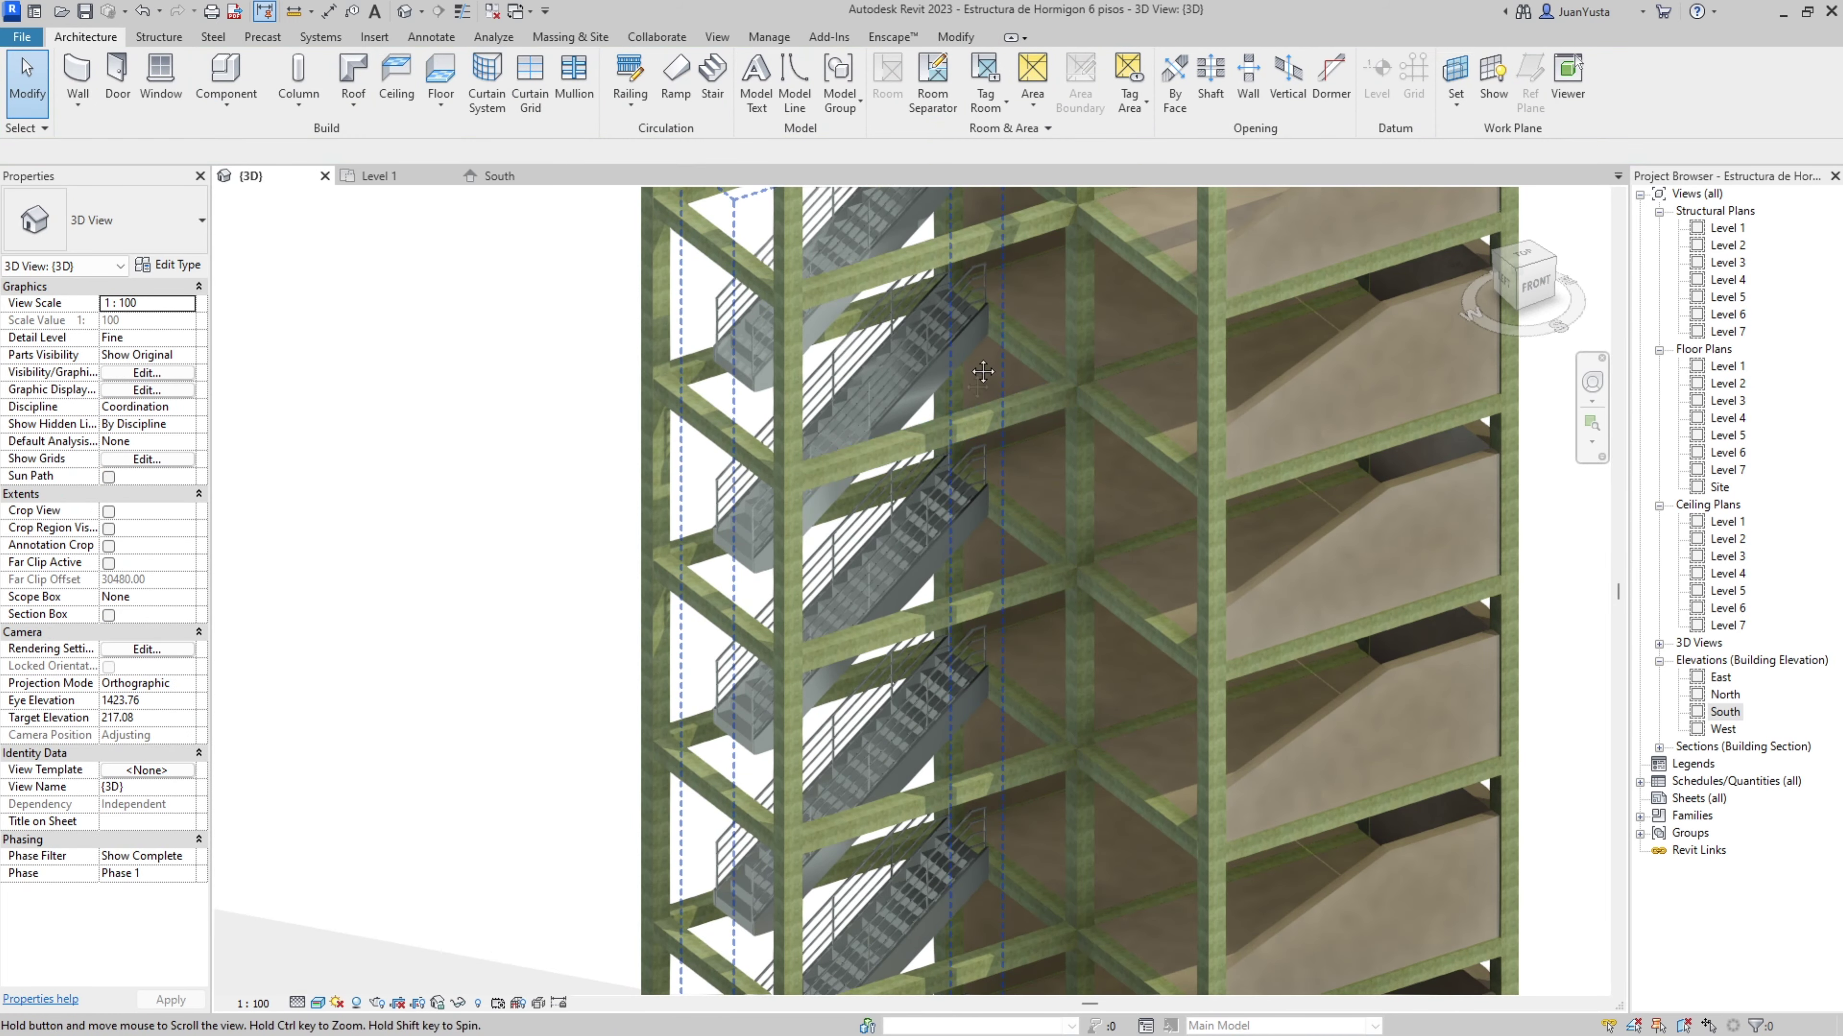